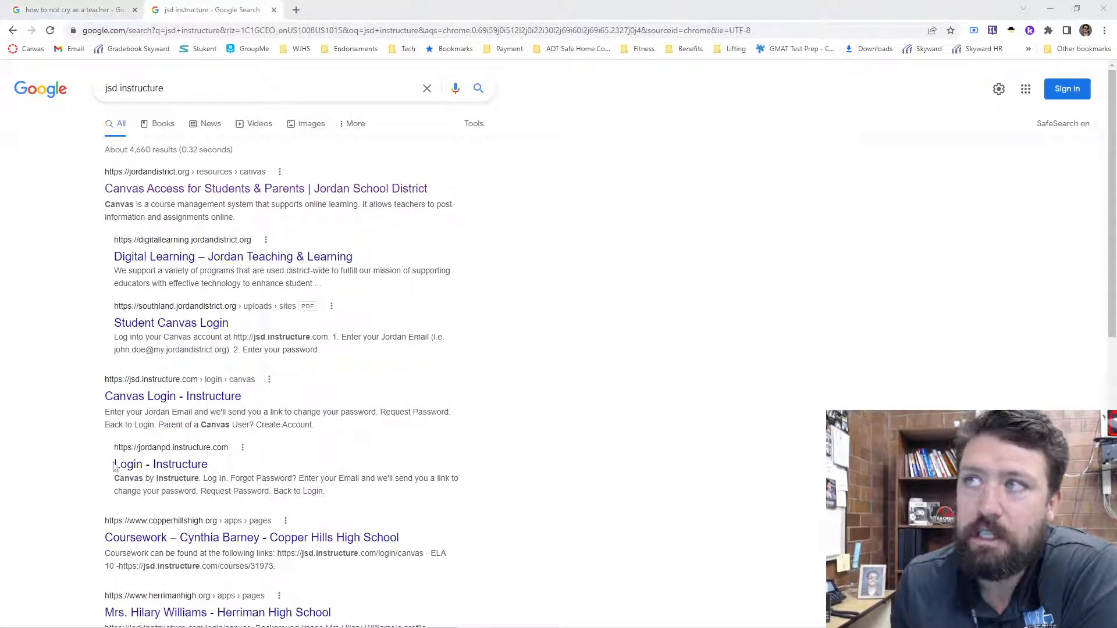
- Go to the Canvas teacher login from Jordan School District's Canvas access page and open the sandbox Digital Marketing course
left_click(164, 193)
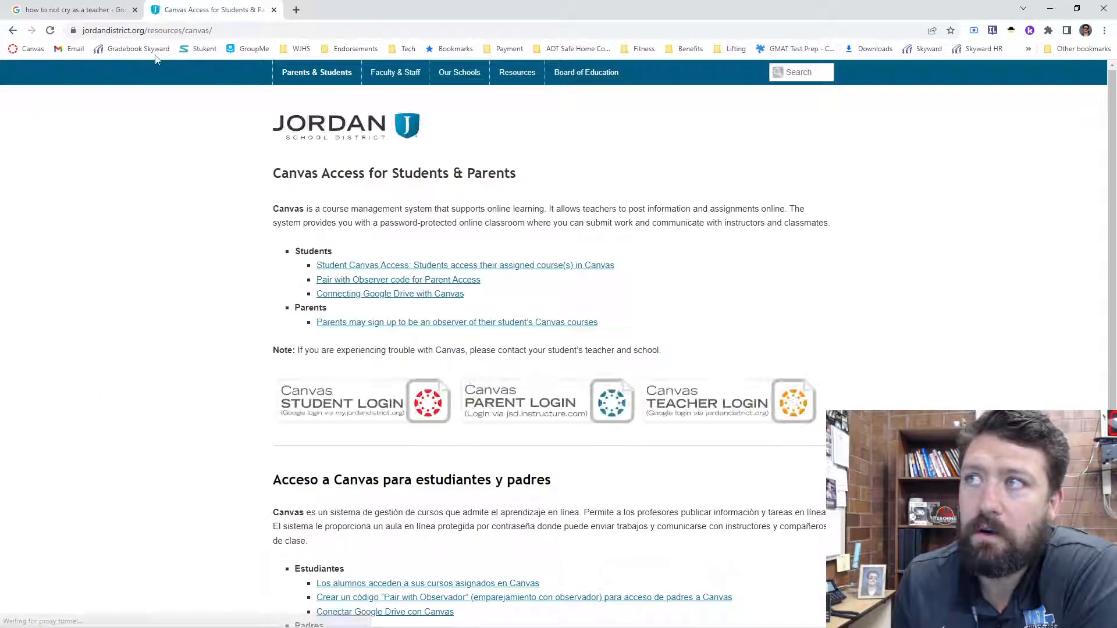
left_click(687, 412)
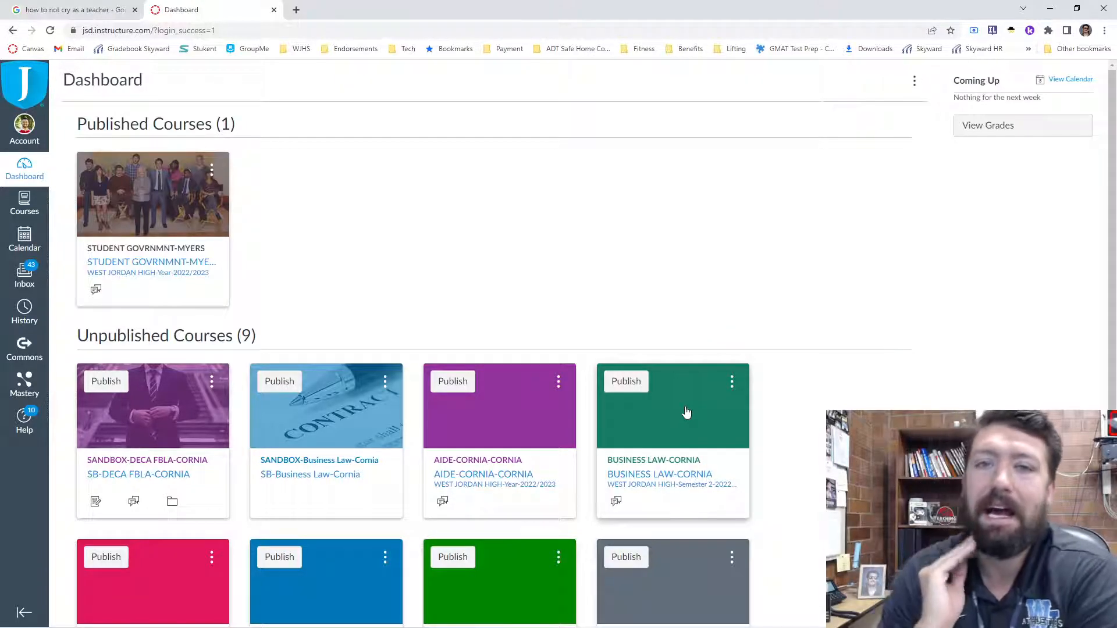
scroll(661, 413, "down", 3)
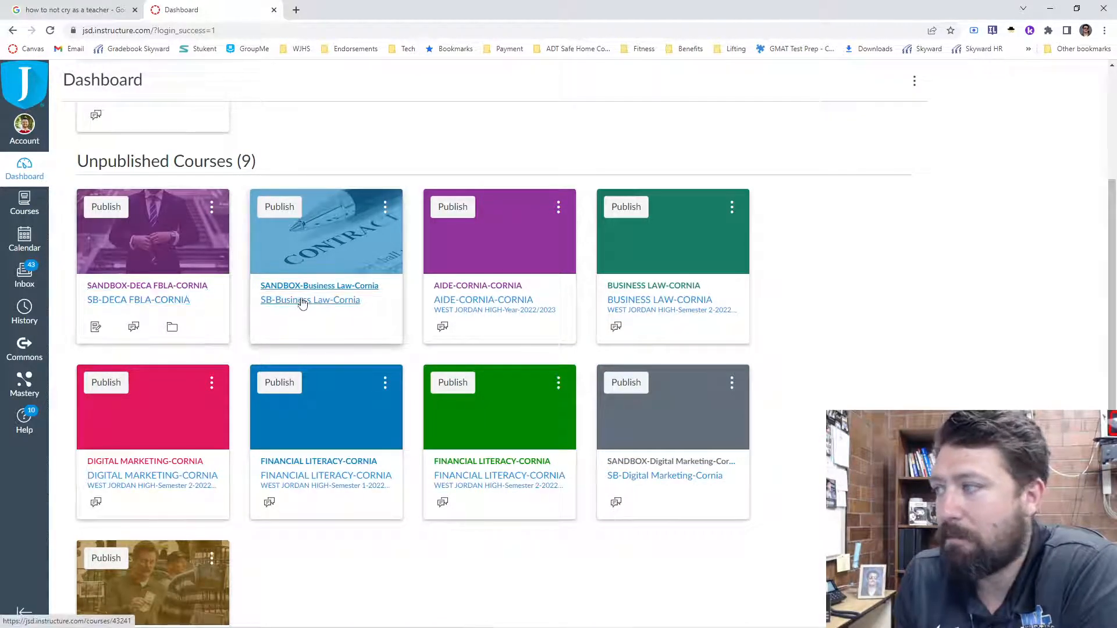
left_click(650, 483)
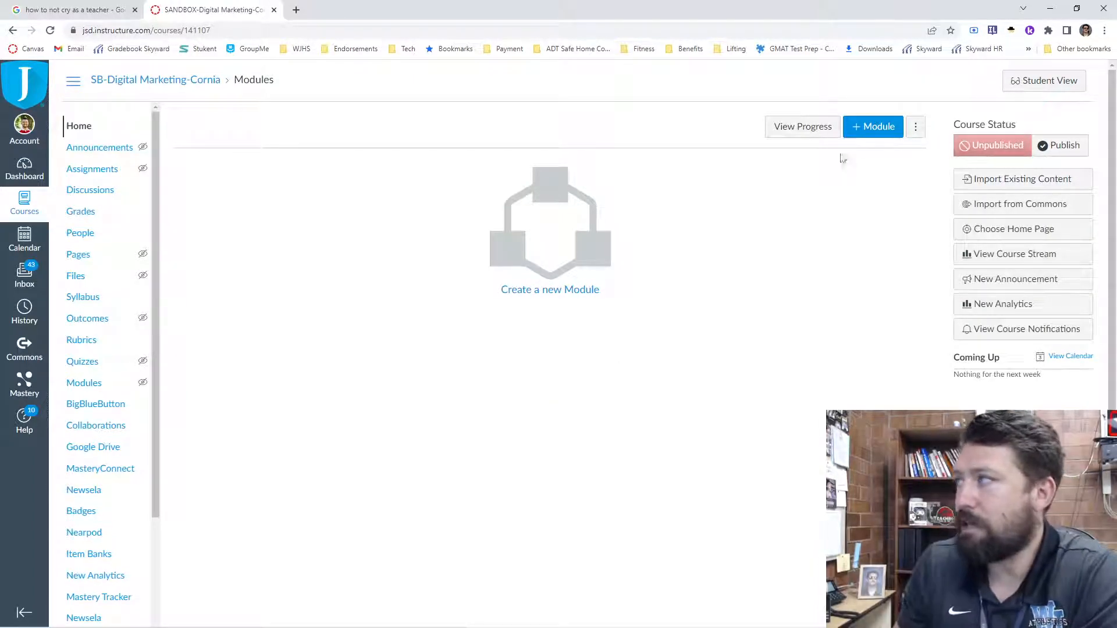
- Add a module named "Week 1 8/17-8/23 Introductions" to the course
left_click(872, 126)
left_click(423, 291)
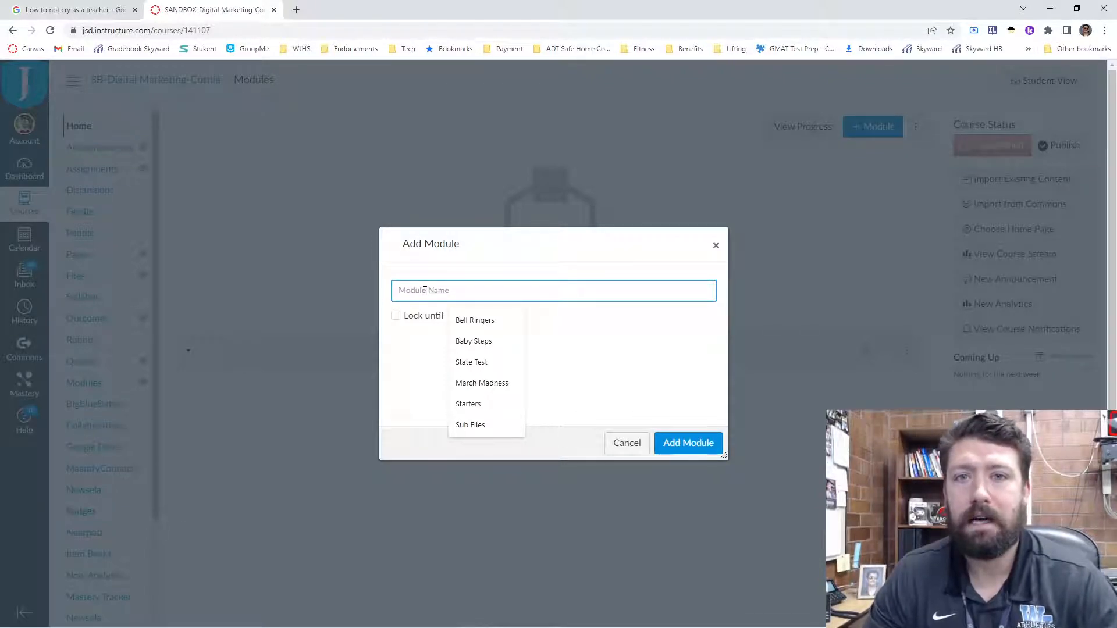
type("Week 1 8/")
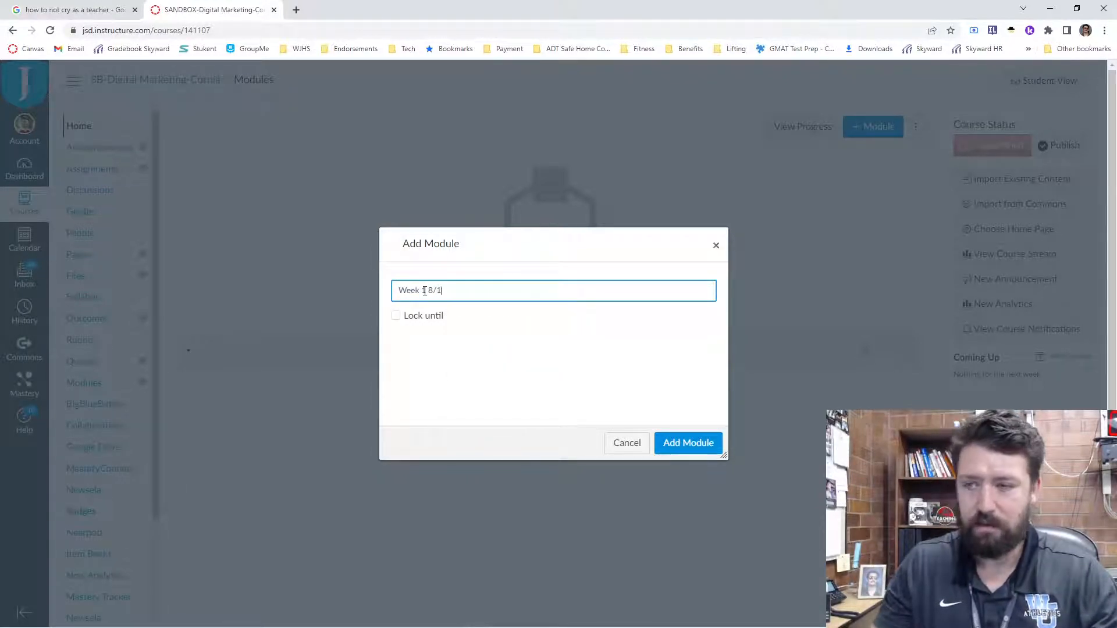
type("17-8/23")
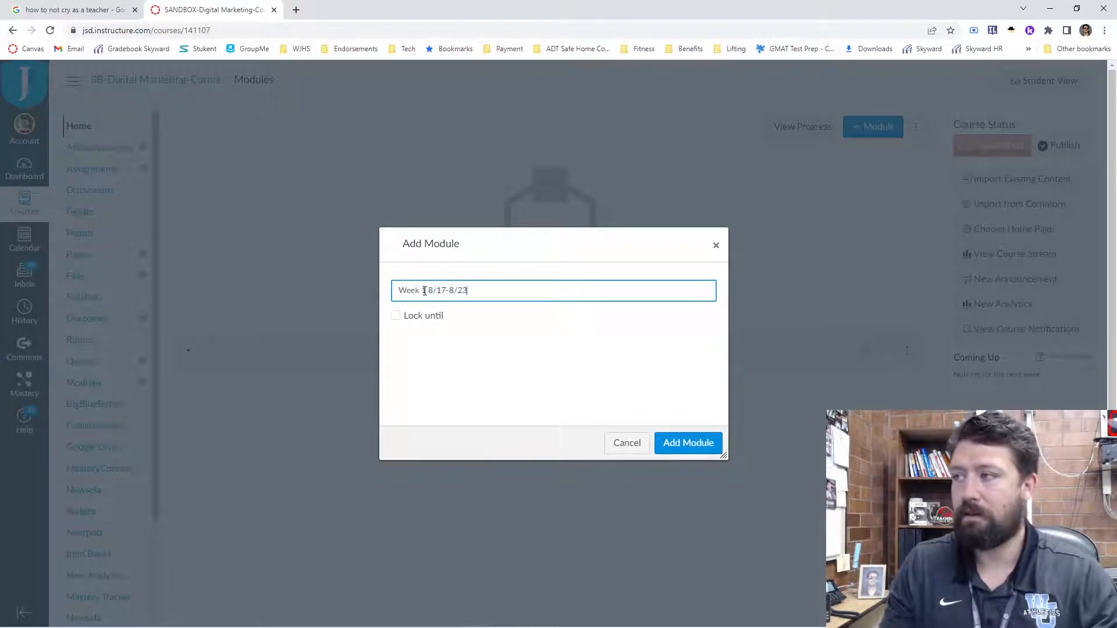
left_click(673, 443)
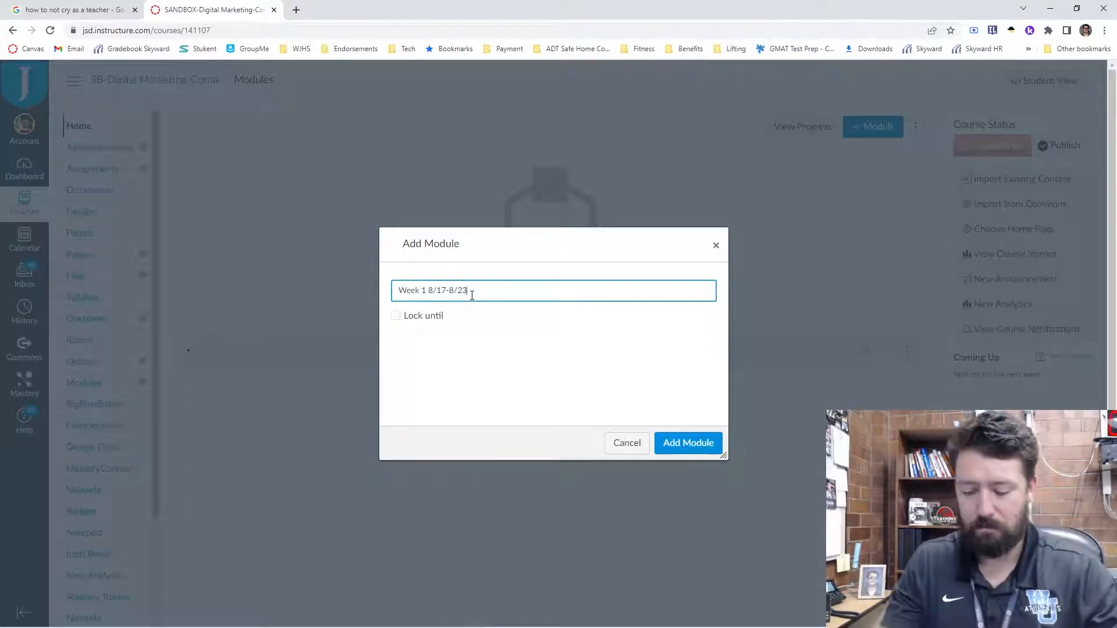
type("Introductions")
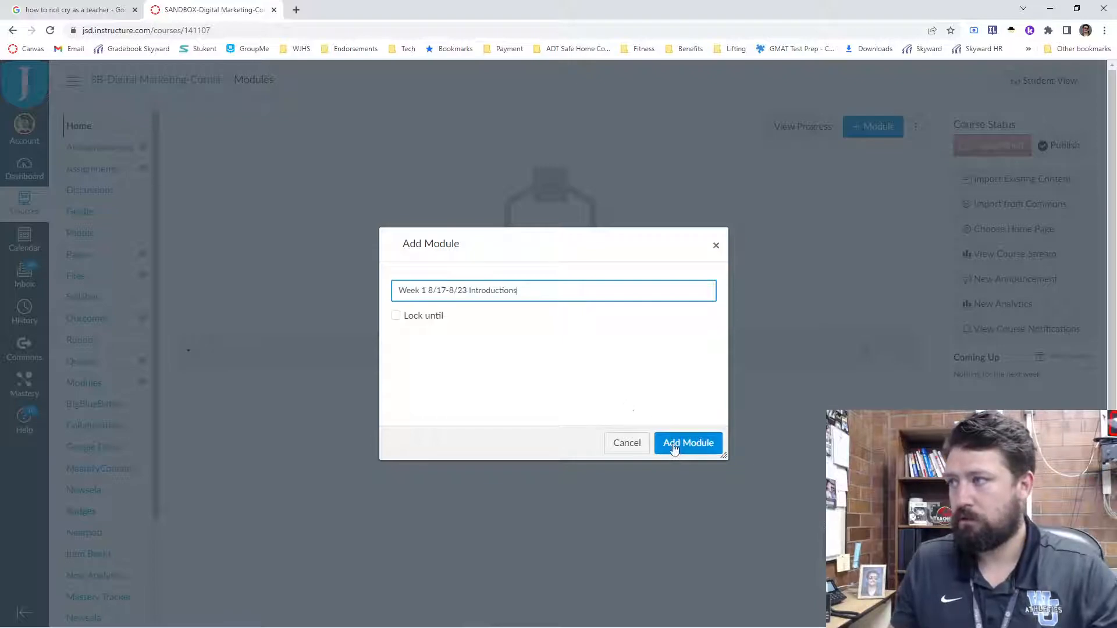
left_click(677, 446)
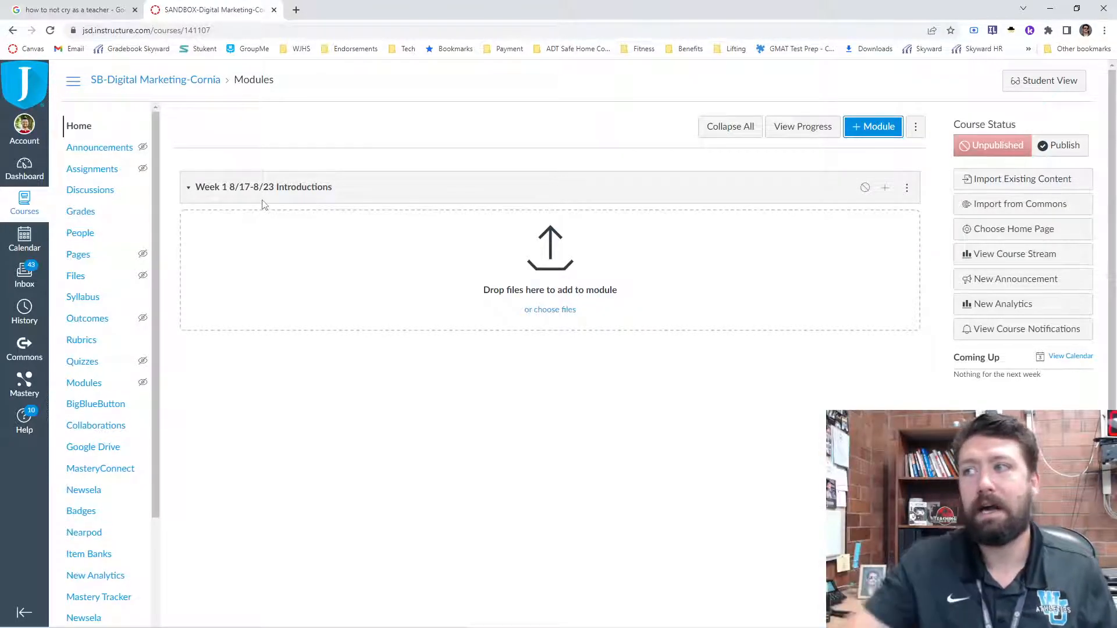
- Add a second module named "Week 2 8/25-8/31" to the course
left_click(878, 127)
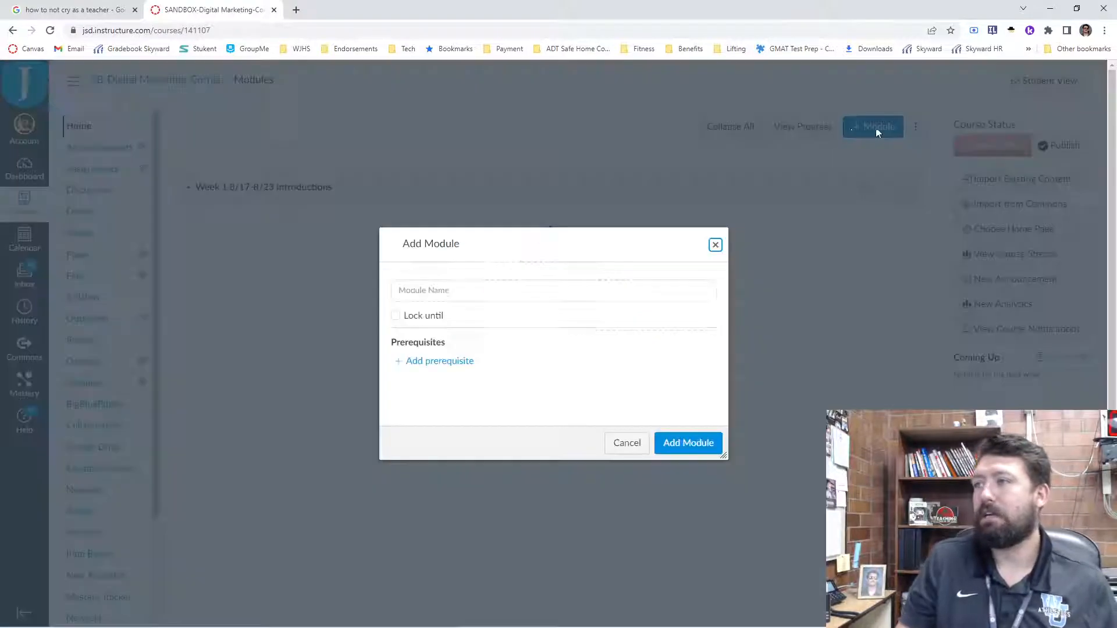
left_click(445, 291)
type("Week 2")
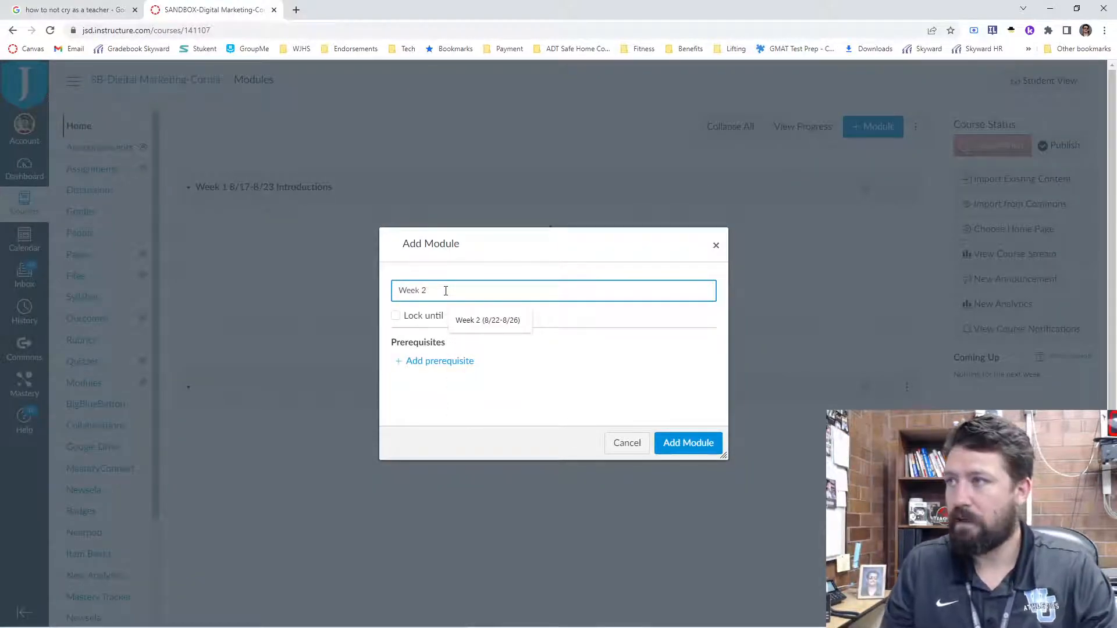
type(" 8/")
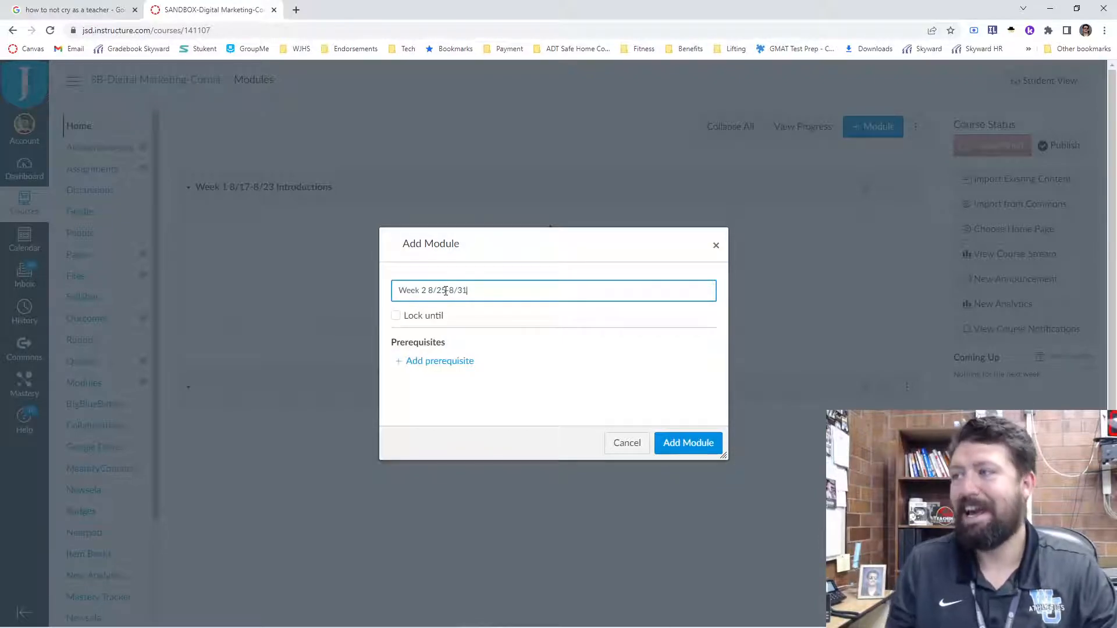
type("25-8/31")
left_click(688, 443)
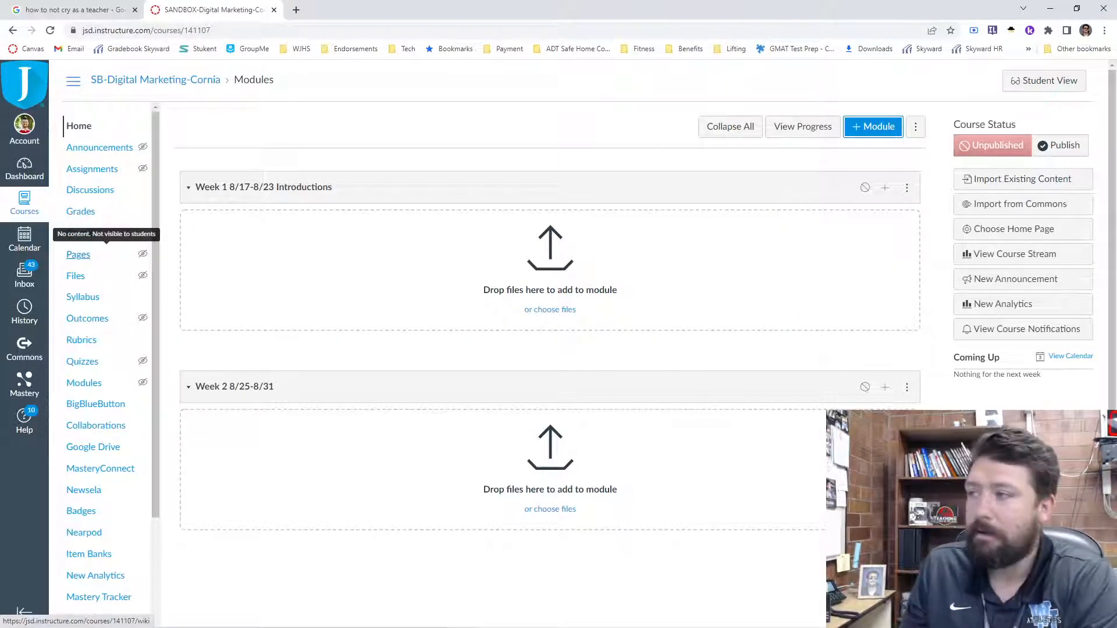
- Add a new page named "Instructions for Week 1" to the Week 1 module, without indentation
left_click(885, 187)
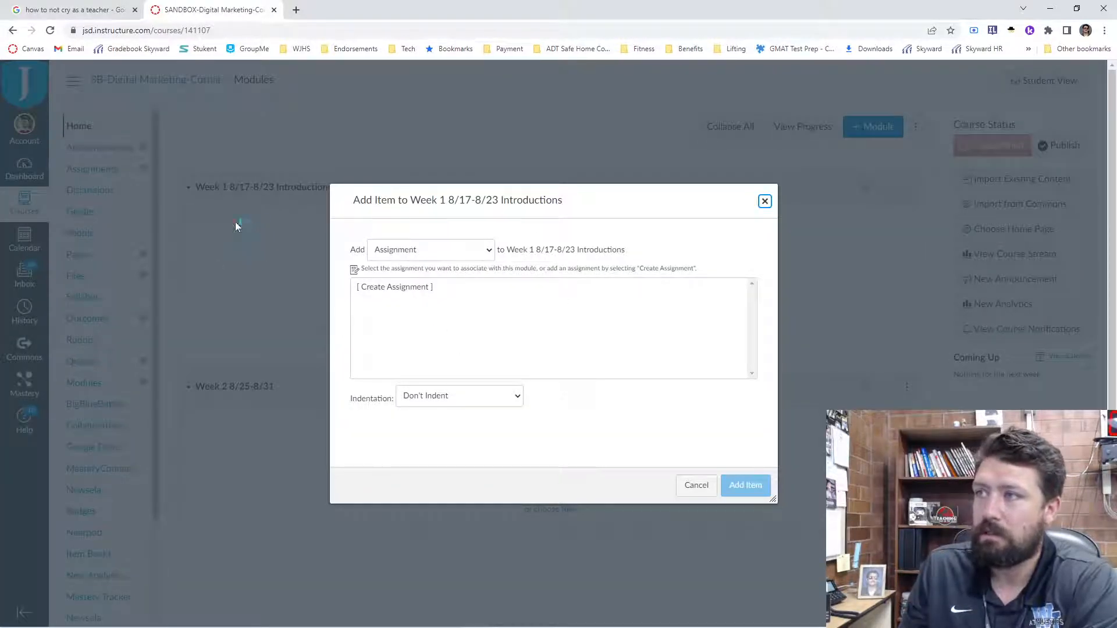
left_click(429, 249)
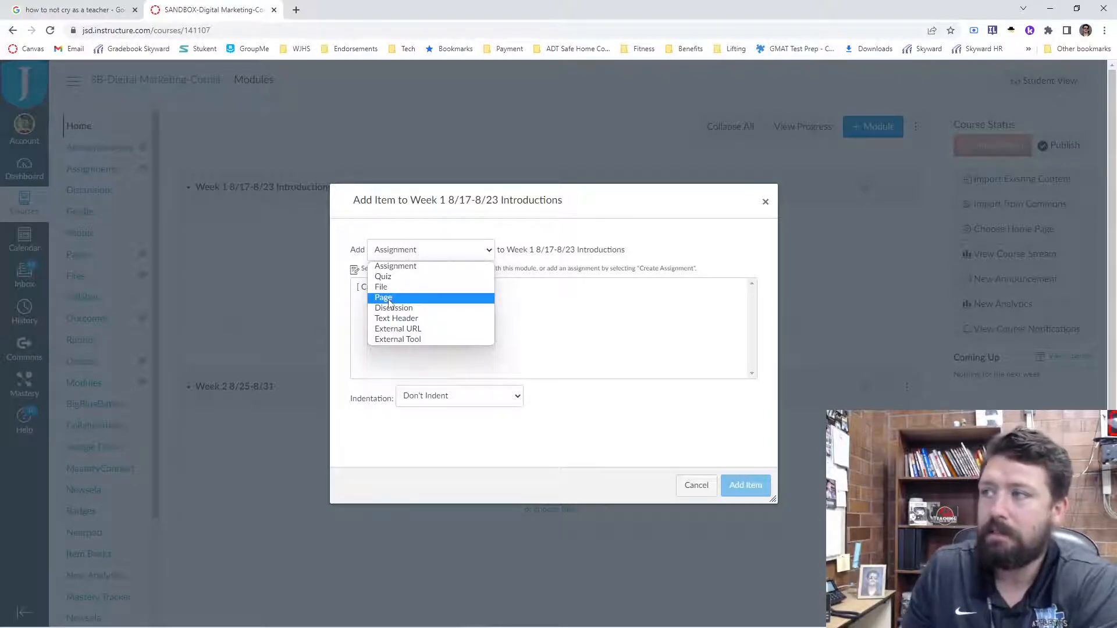
left_click(390, 266)
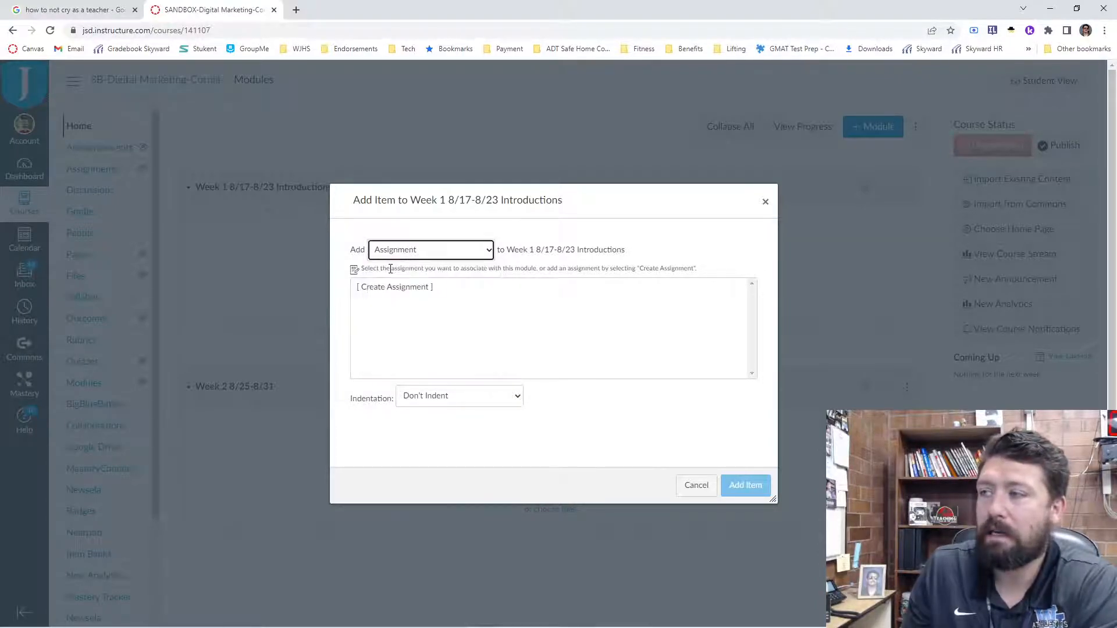
left_click(410, 247)
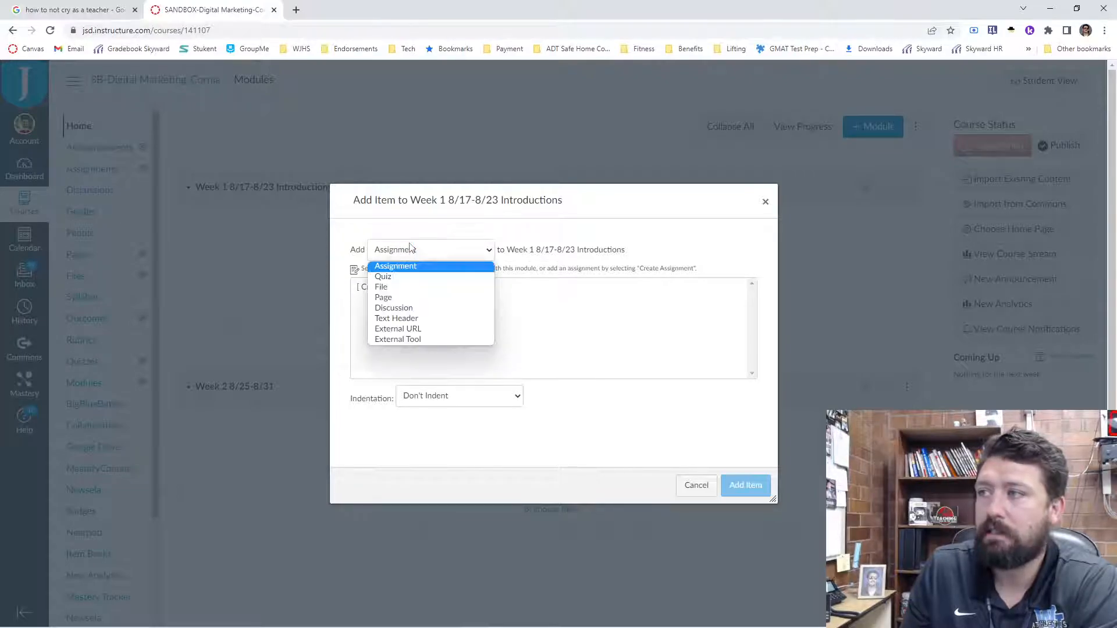
left_click(385, 298)
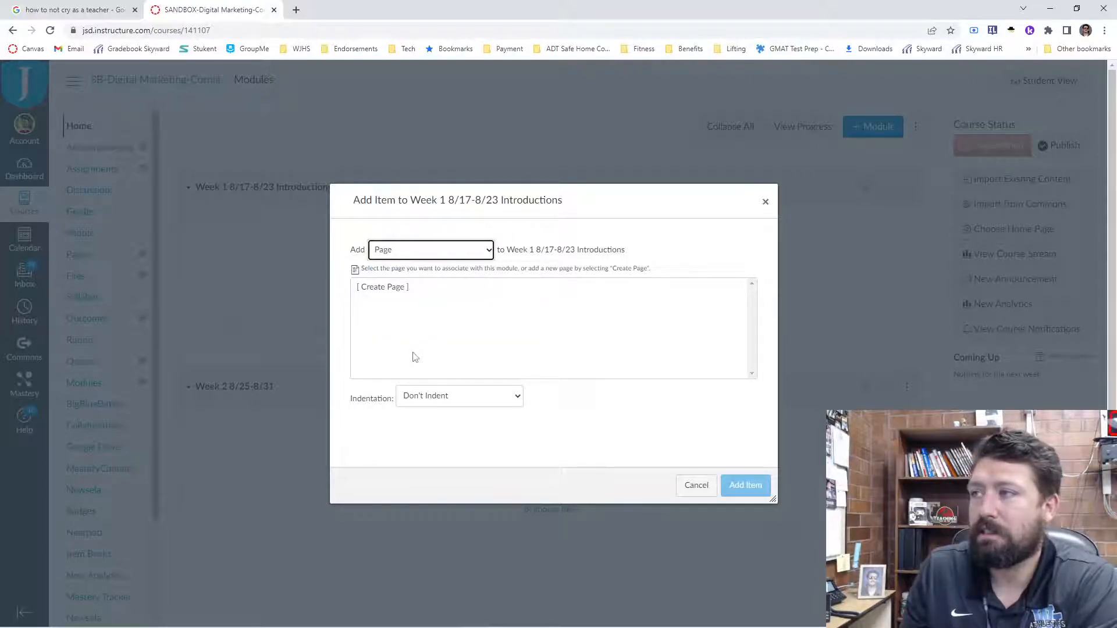
left_click(390, 291)
left_click(410, 398)
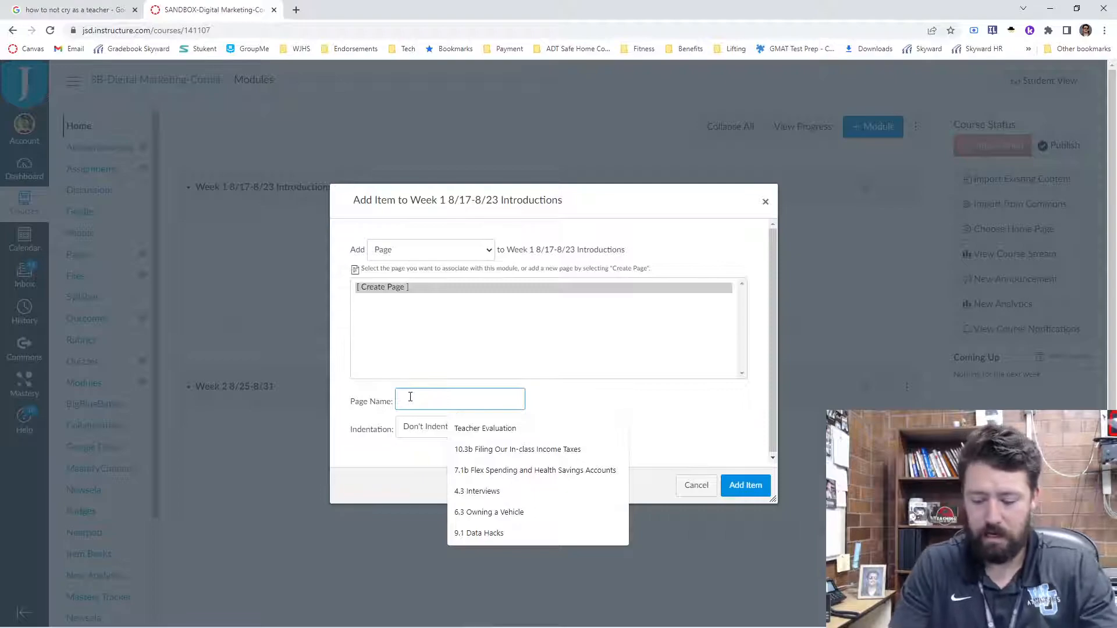
type("Instructions for Week 1")
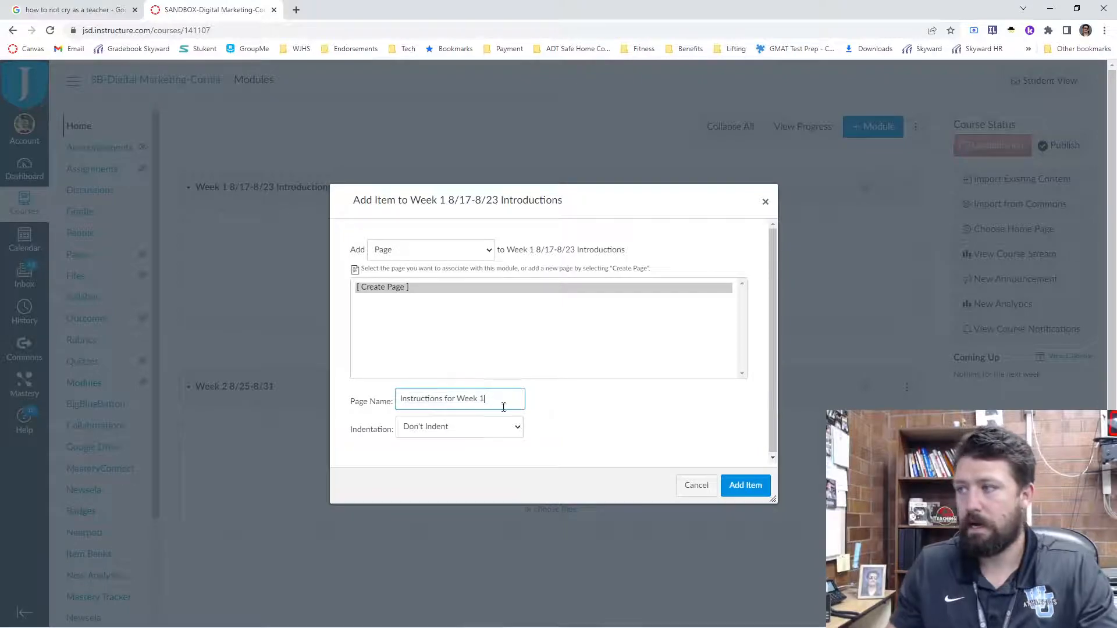
left_click(744, 485)
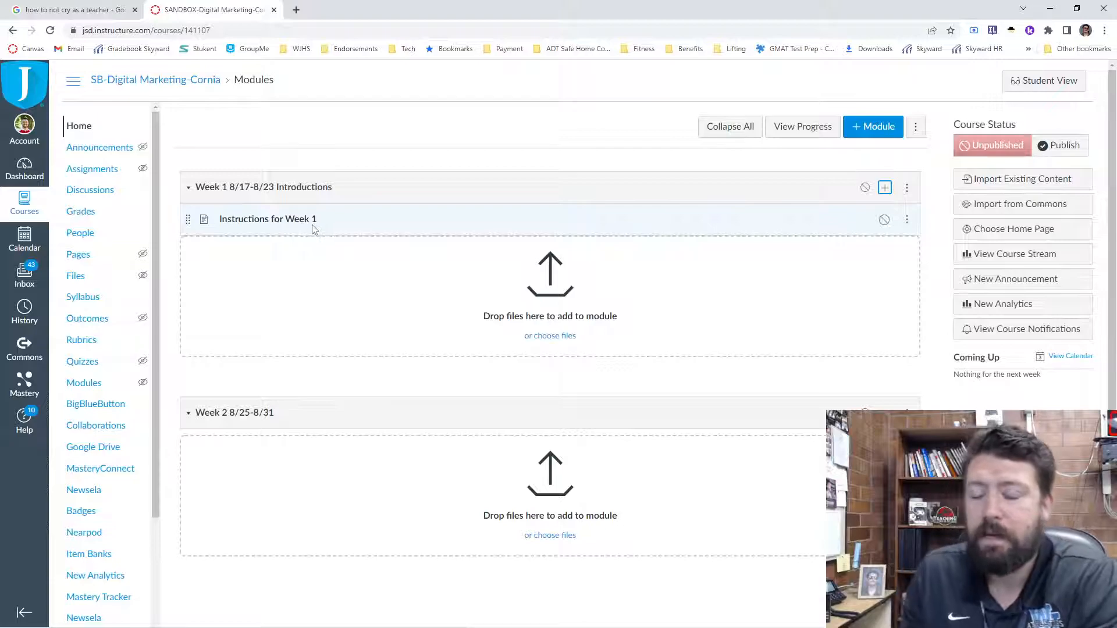
- Publish the Instructions for Week 1 page and the Week 1 module that contains it
left_click(883, 221)
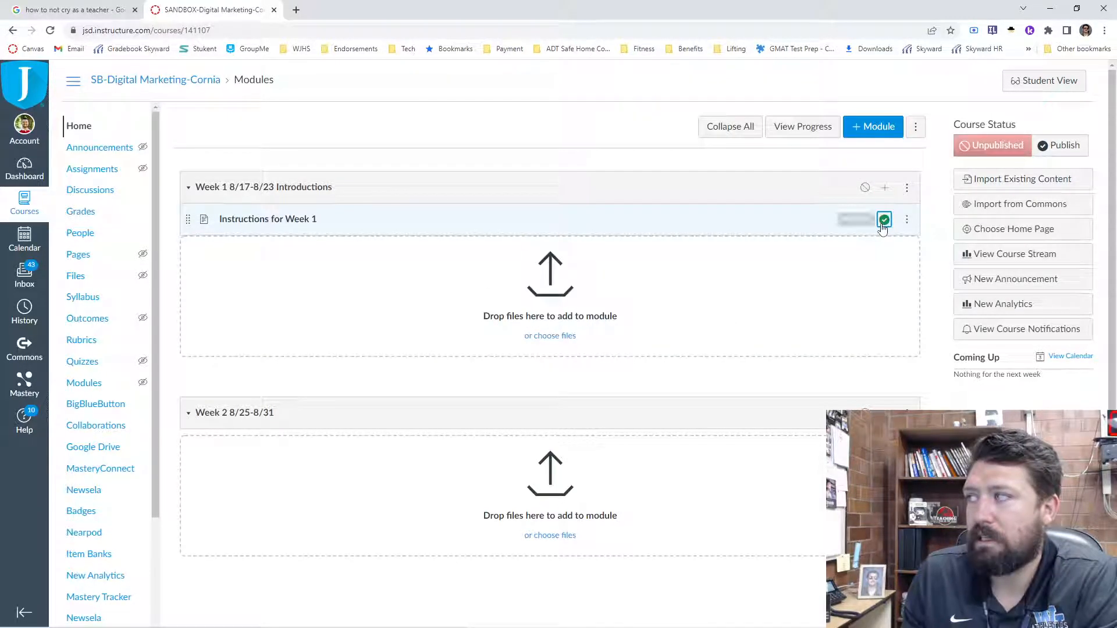
left_click(864, 189)
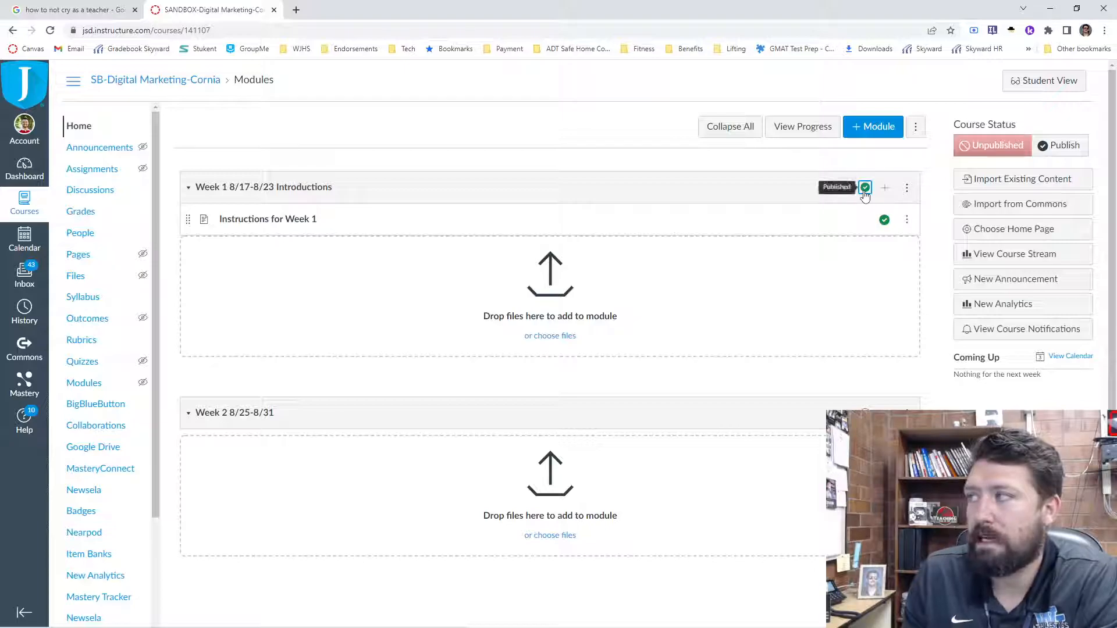
left_click(865, 189)
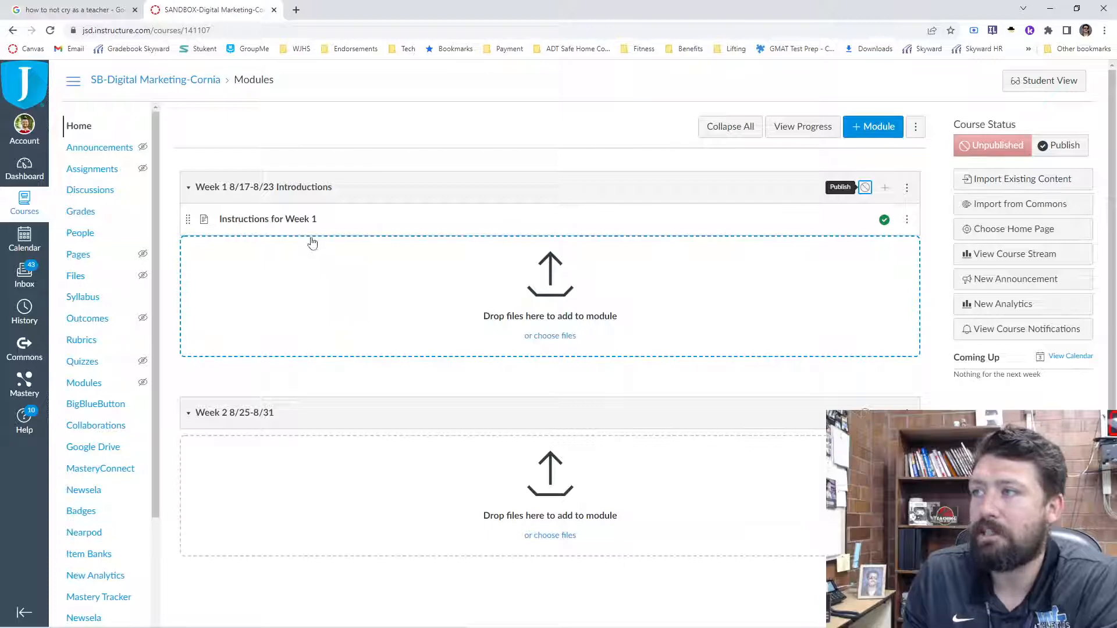
left_click(865, 187)
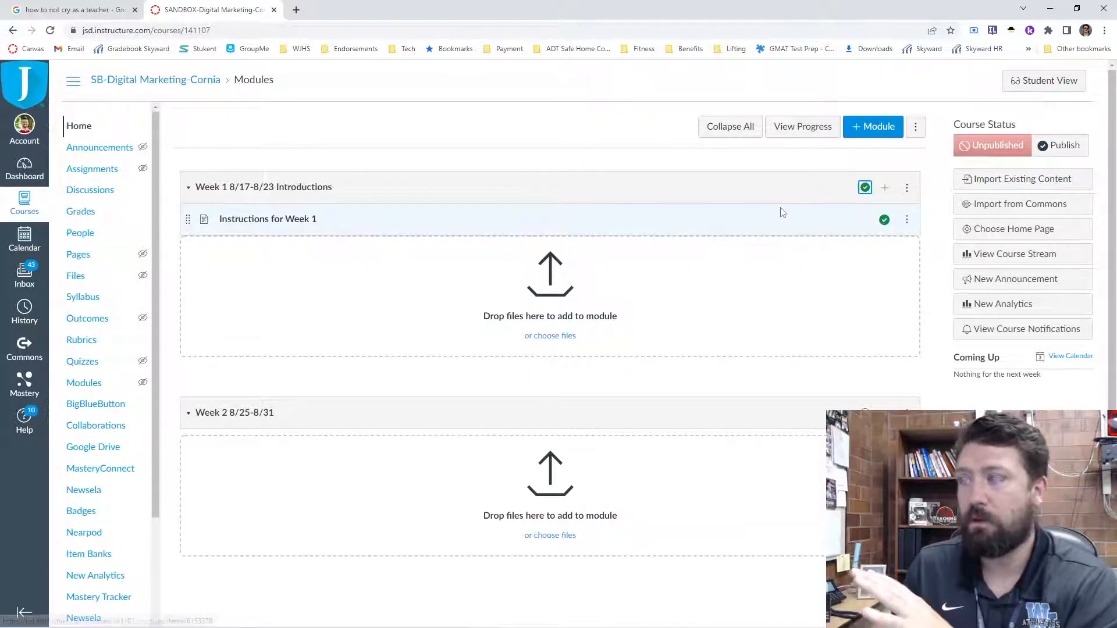
- View the Instructions for Week 1 page in its editor and return to the course home without saving
left_click(285, 224)
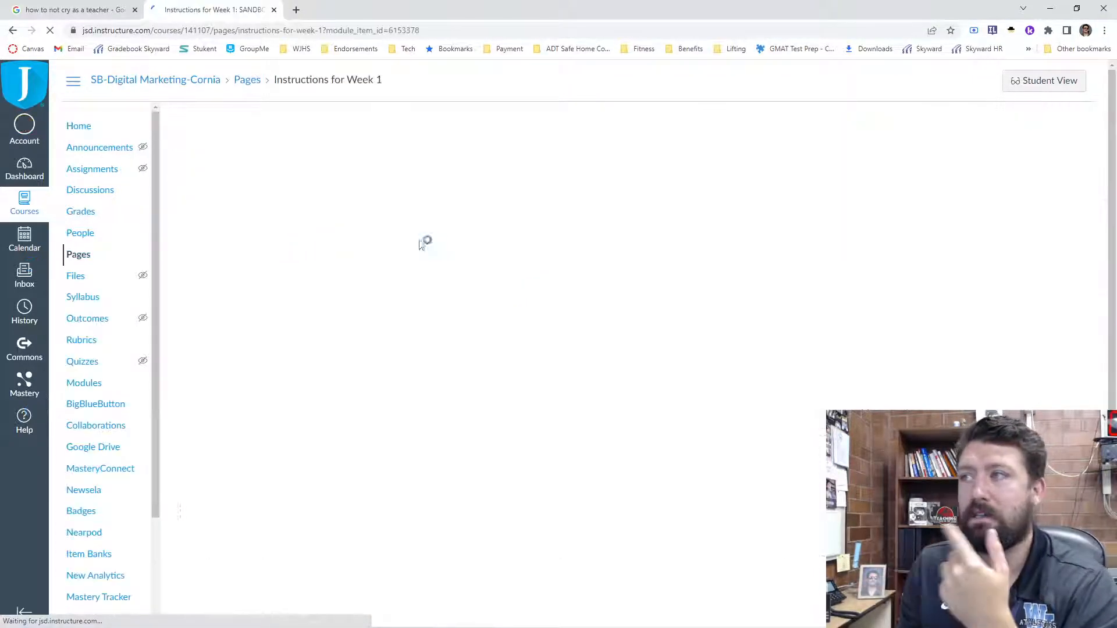
left_click(1048, 129)
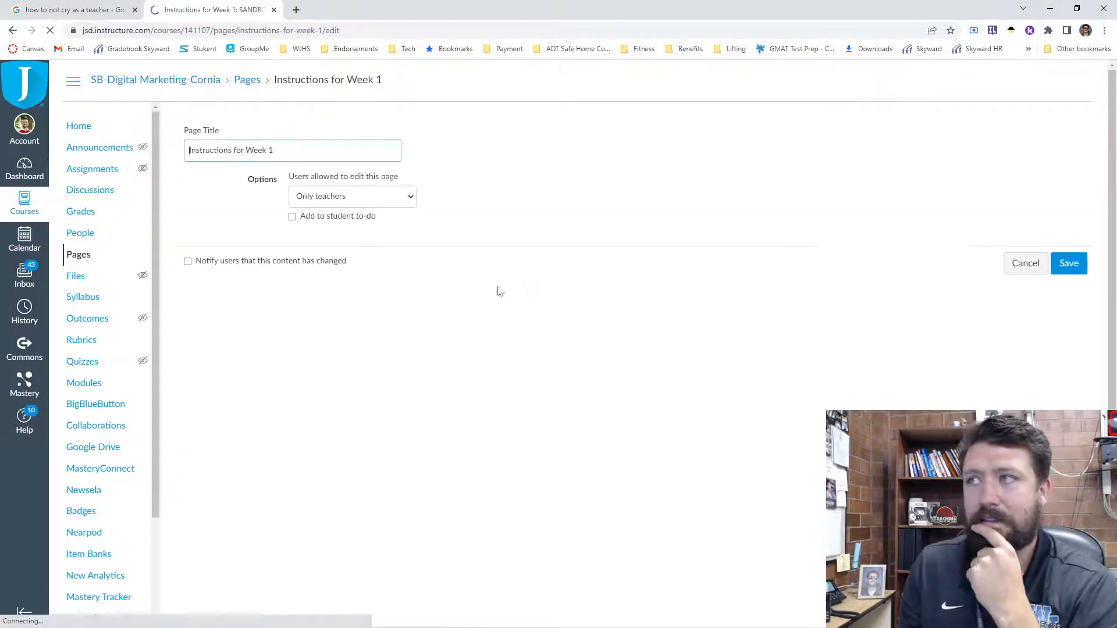
left_click(267, 242)
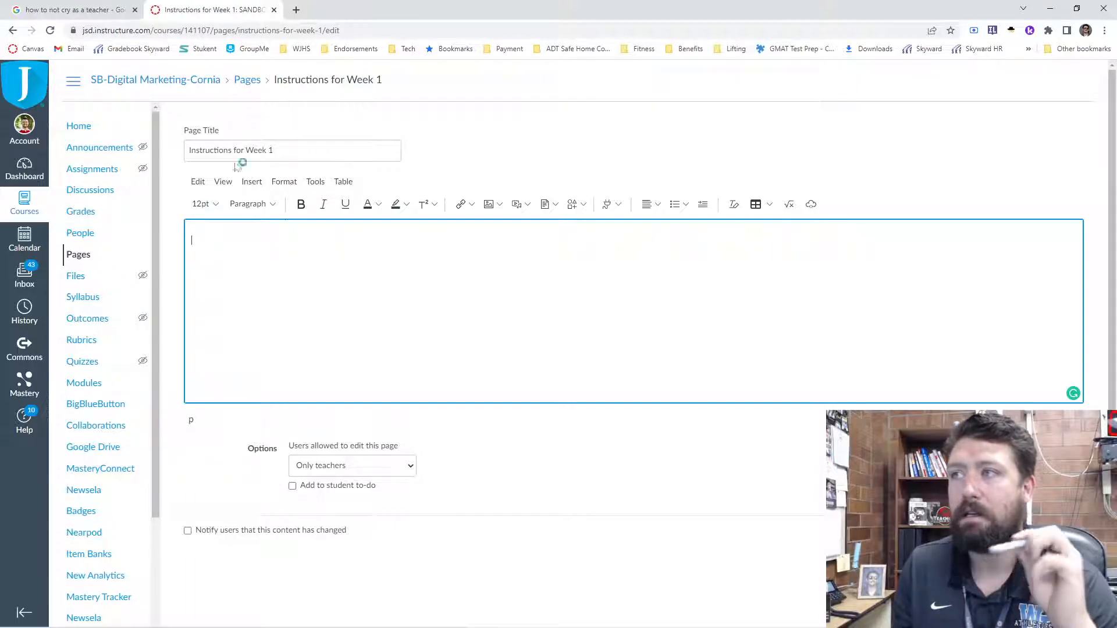
left_click(87, 127)
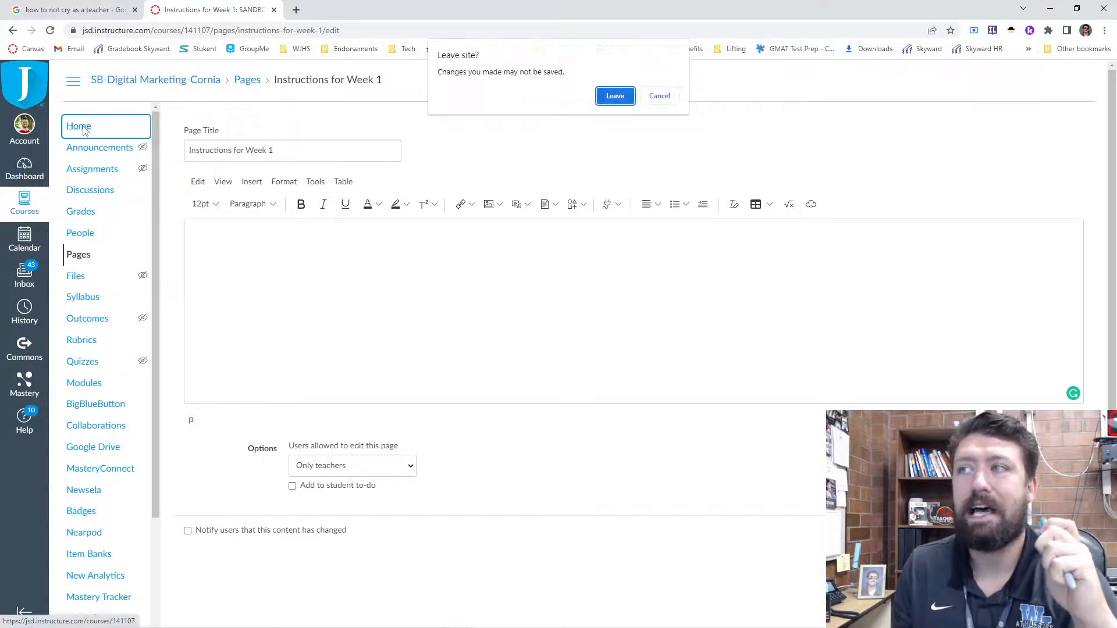
left_click(621, 101)
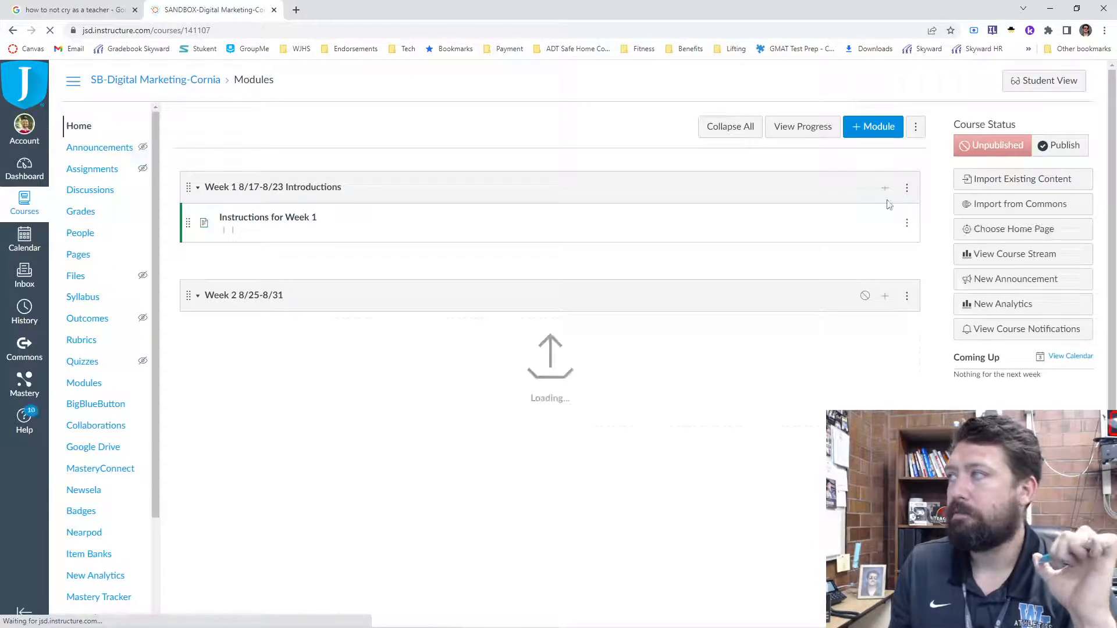
- Add a new assignment named "Bell Ringer" to the Week 1 module, without indentation
left_click(885, 187)
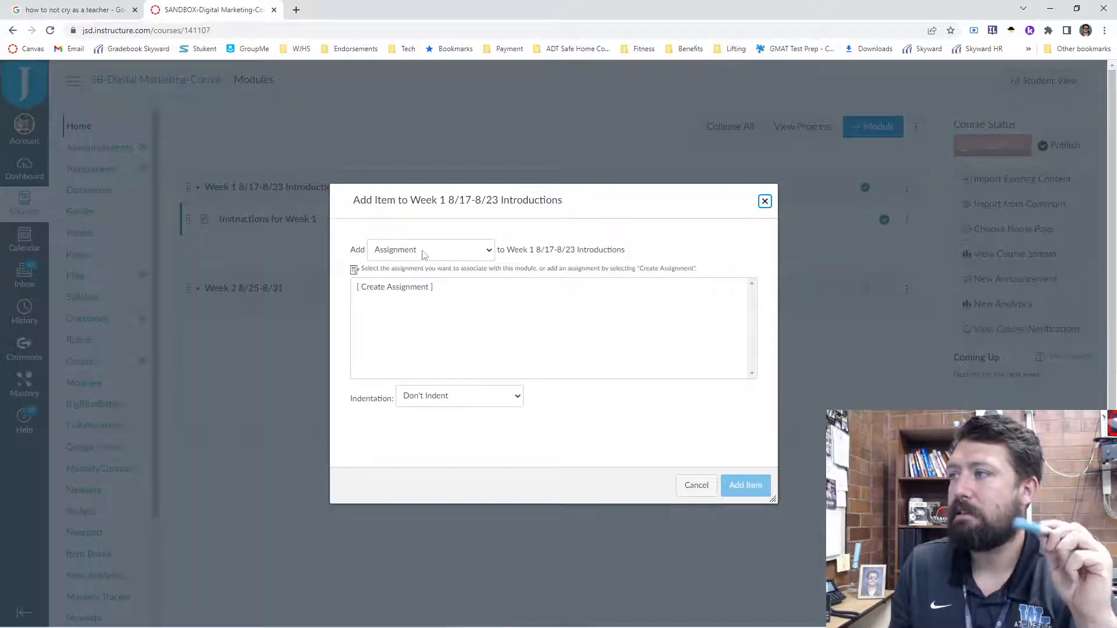
left_click(391, 289)
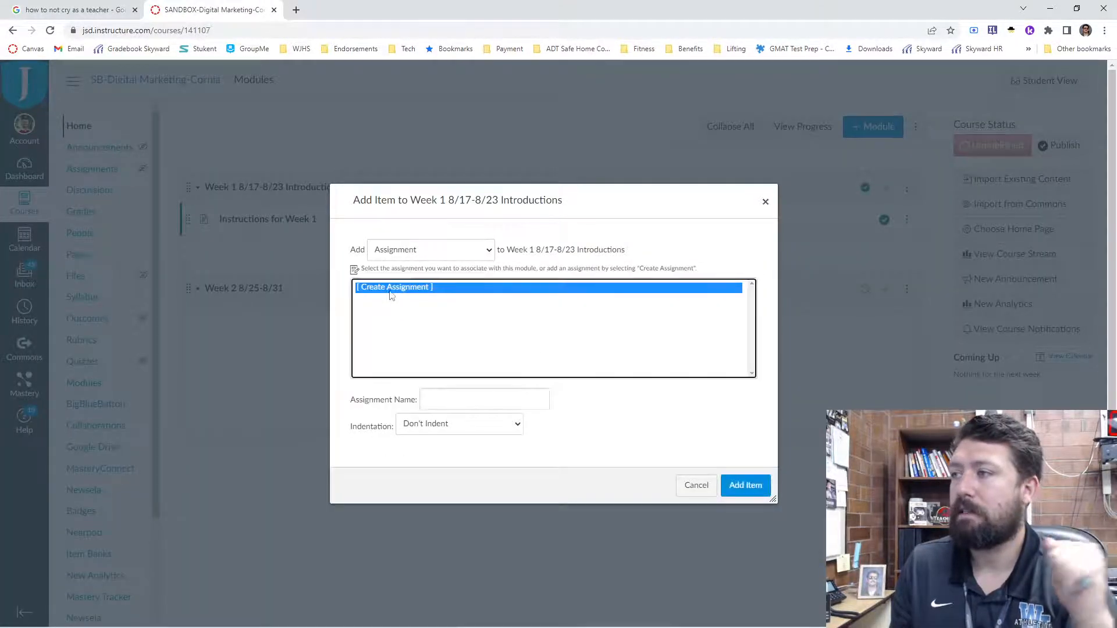
left_click(437, 401)
type("Bell Ri")
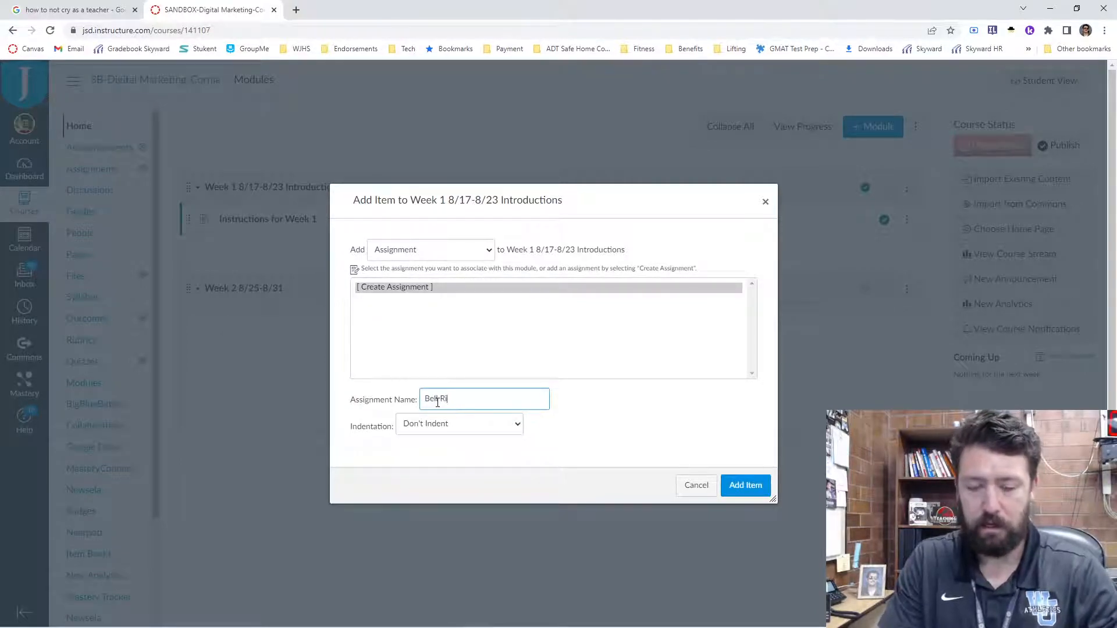
left_click(745, 485)
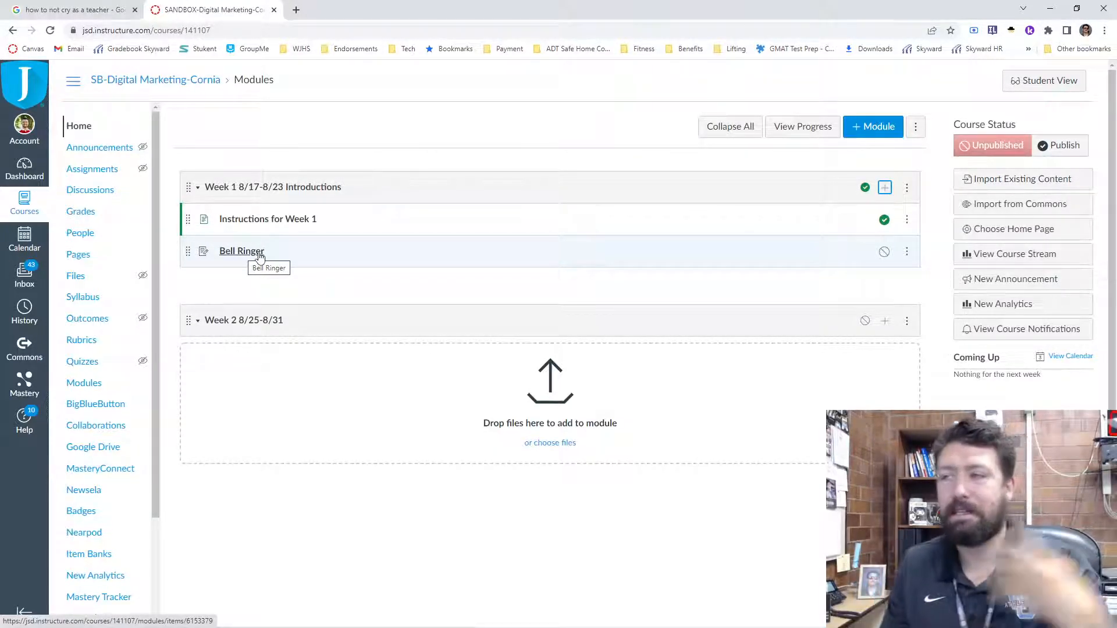
- Open the Bell Ringer assignment for editing, leaving its description empty and its points at 0
left_click(259, 257)
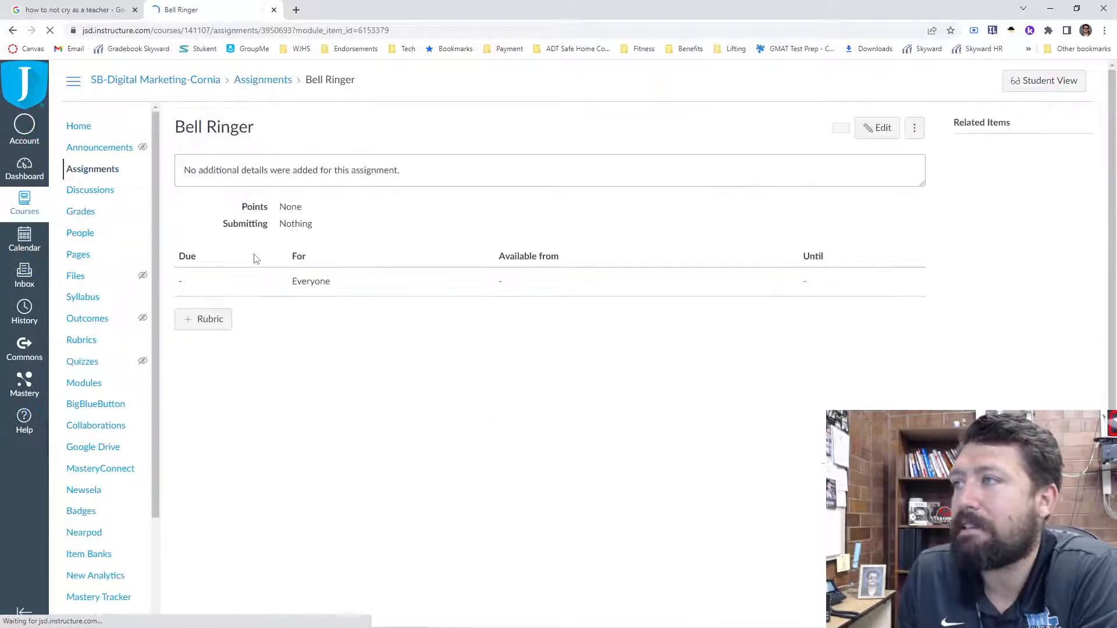
left_click(889, 132)
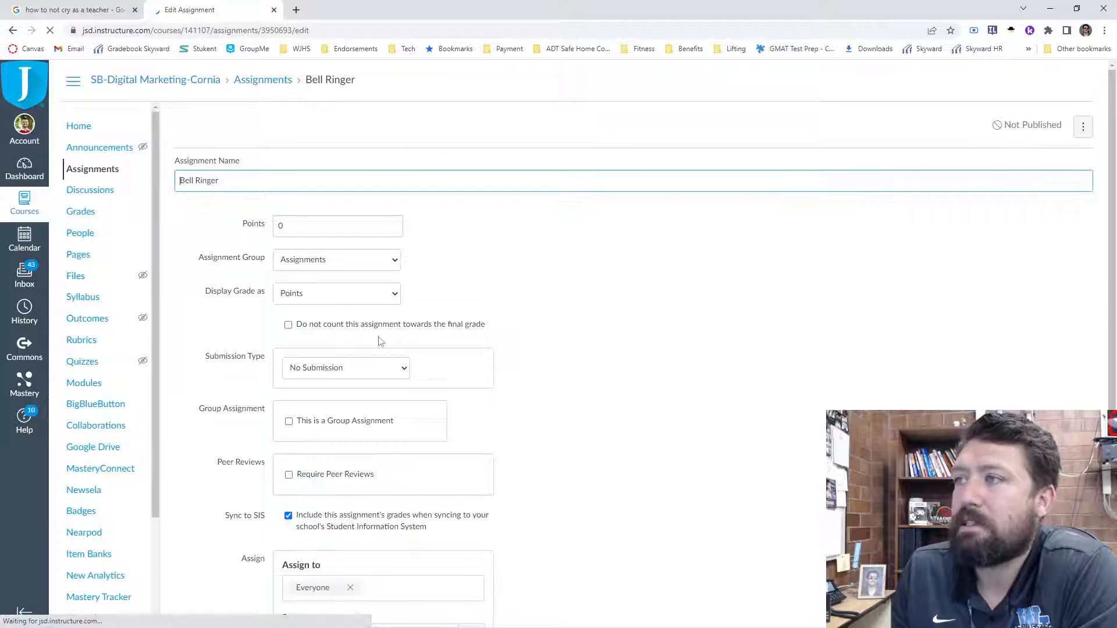
left_click(242, 275)
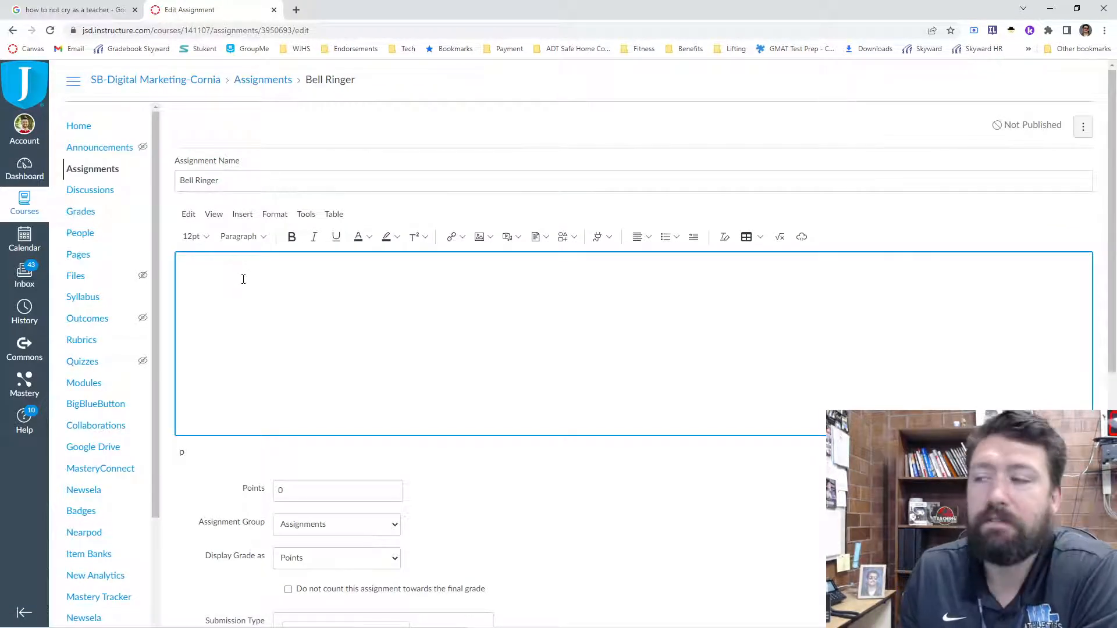
scroll(360, 360, "down", 4)
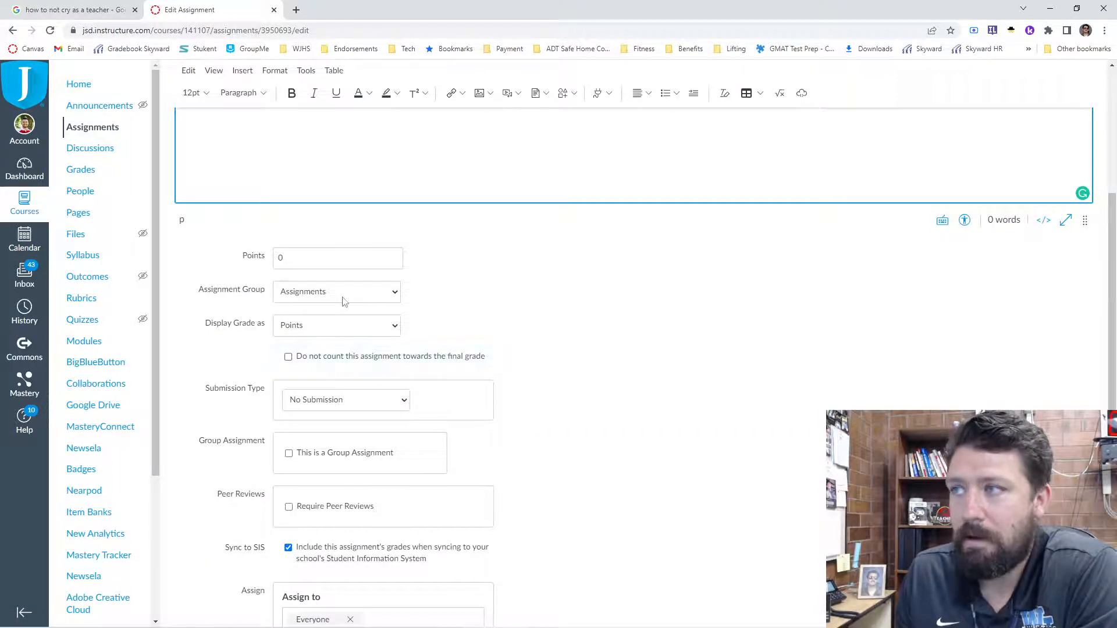
left_click(285, 262)
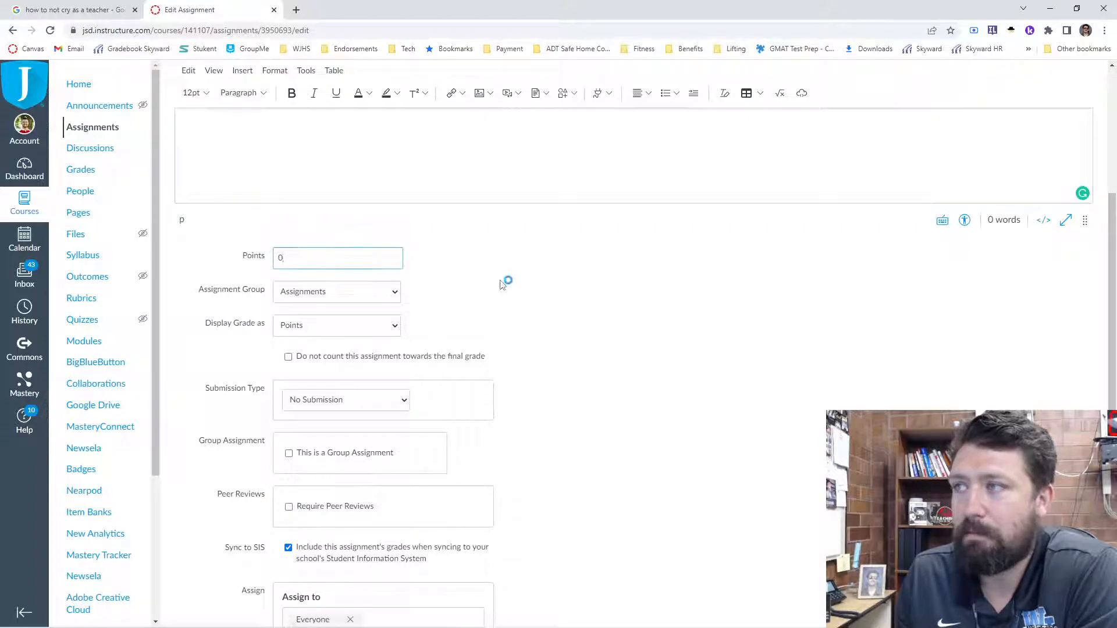
- Review the submission type options of the Bell Ringer assignment and keep No Submission selected
scroll(324, 247, "down", 2)
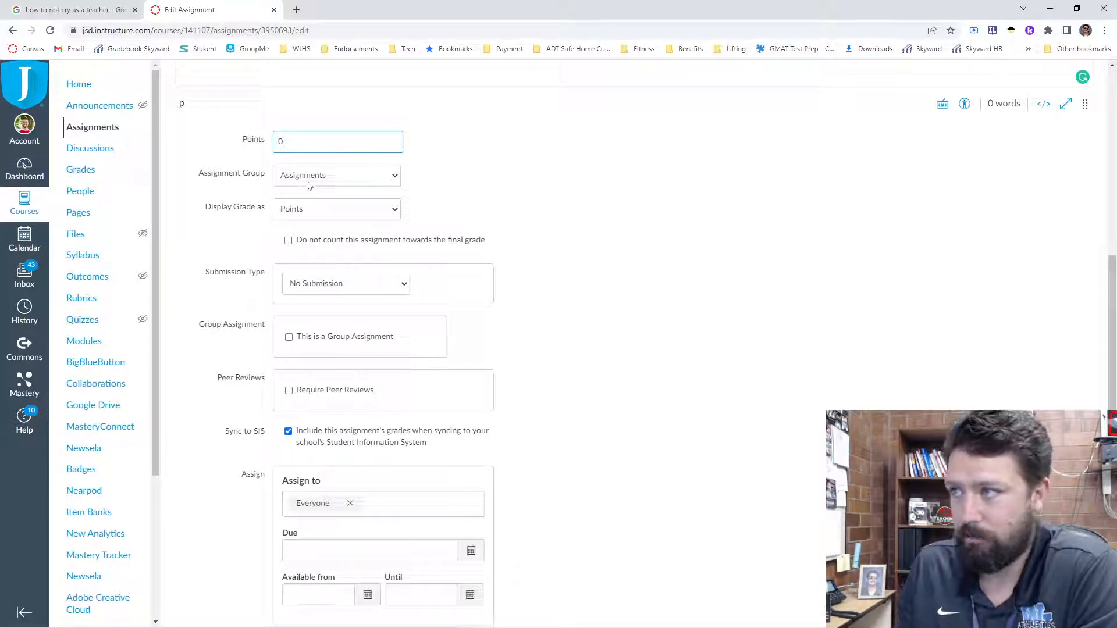
left_click(317, 288)
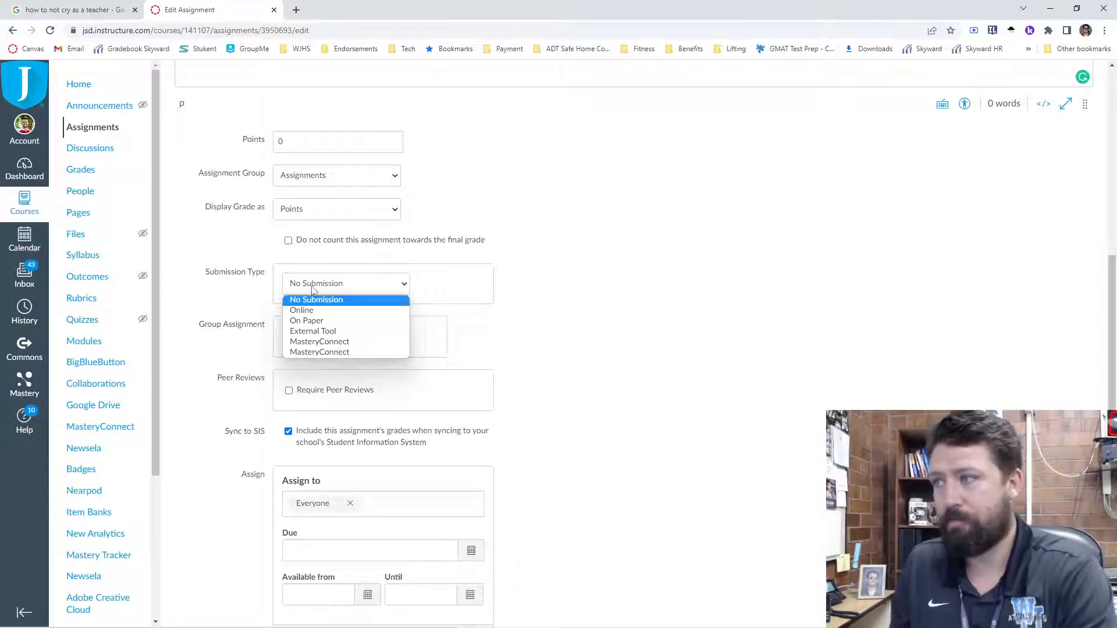
left_click(324, 322)
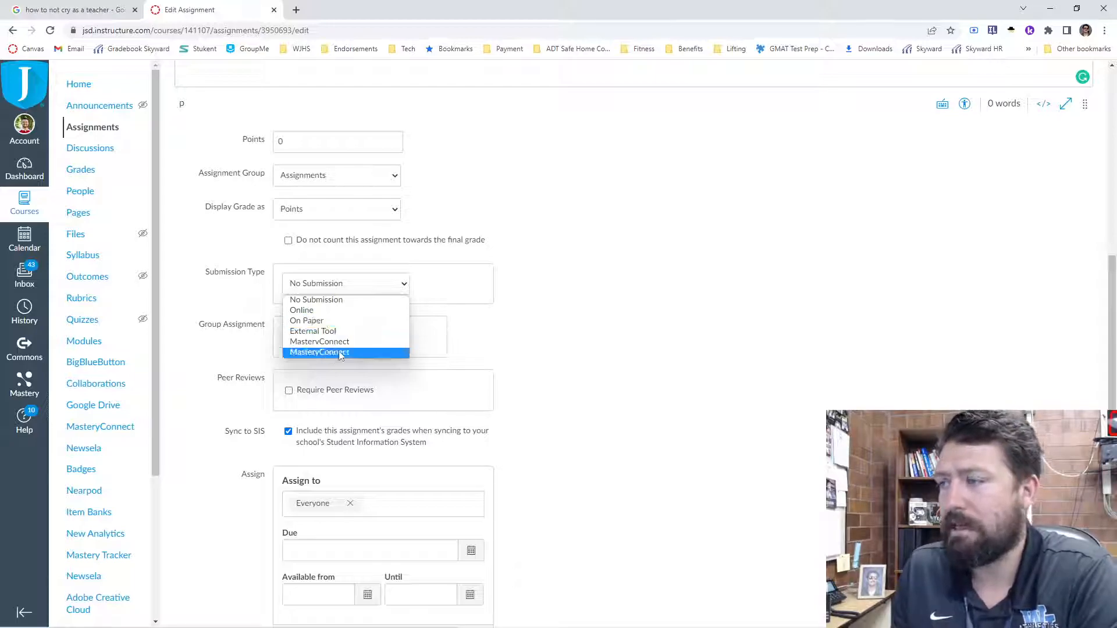
left_click(591, 374)
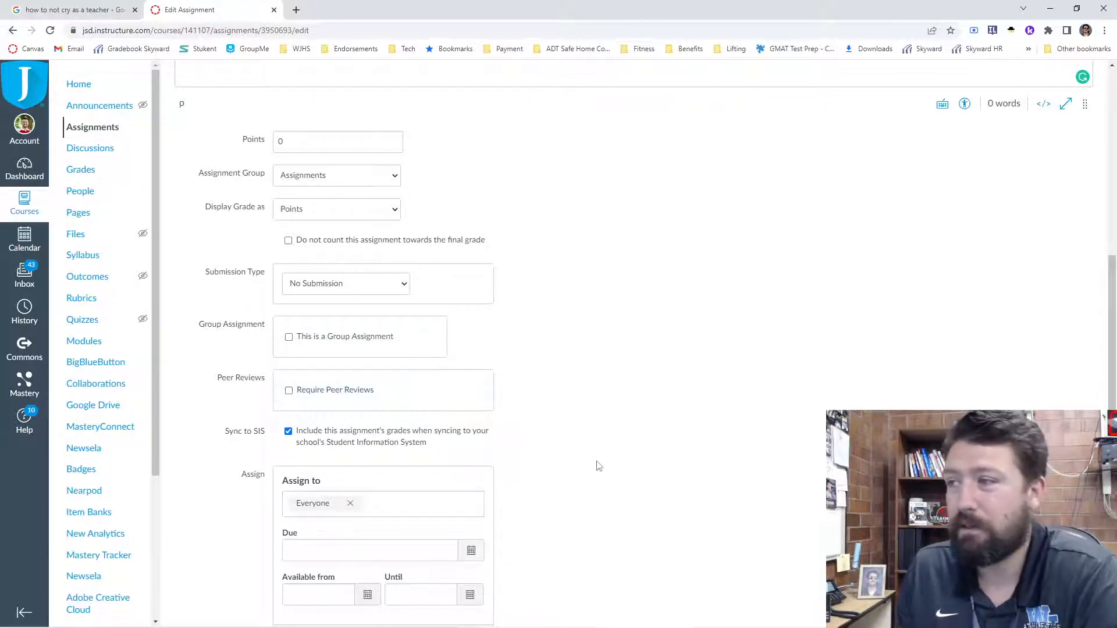
- Save and publish the Bell Ringer assignment for everyone without a due date, and return to the course home
scroll(598, 466, "down", 2)
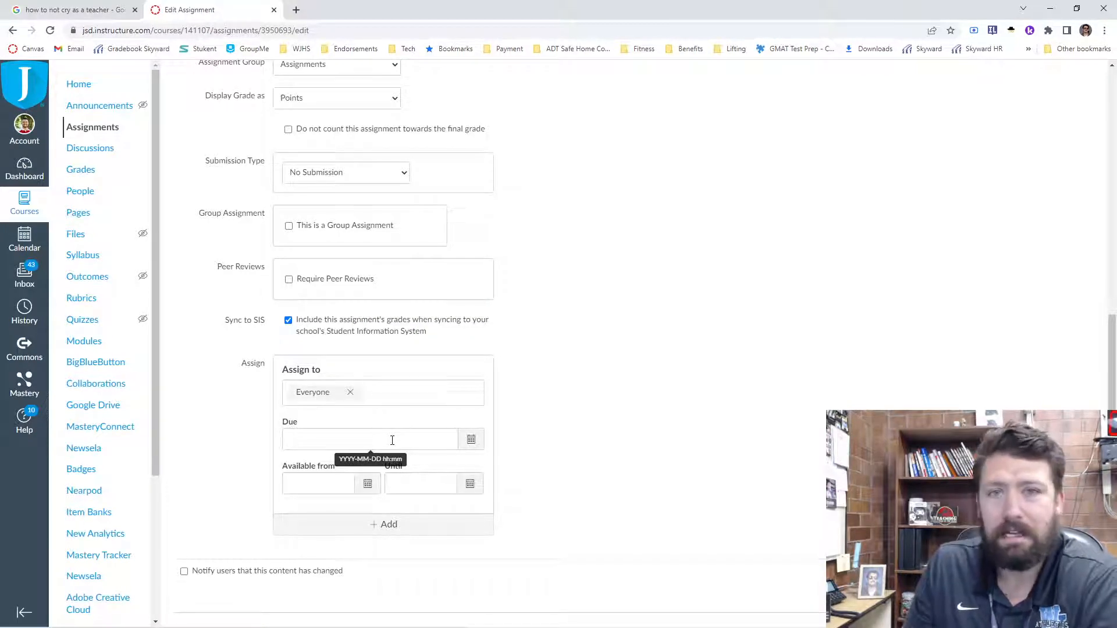
left_click(392, 440)
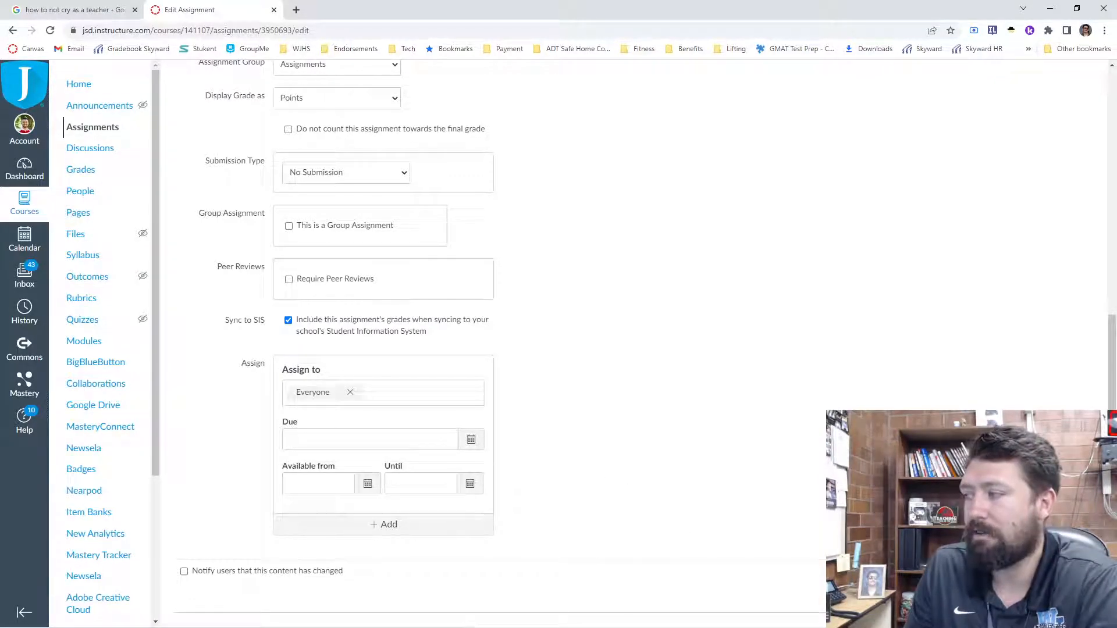
key("Return")
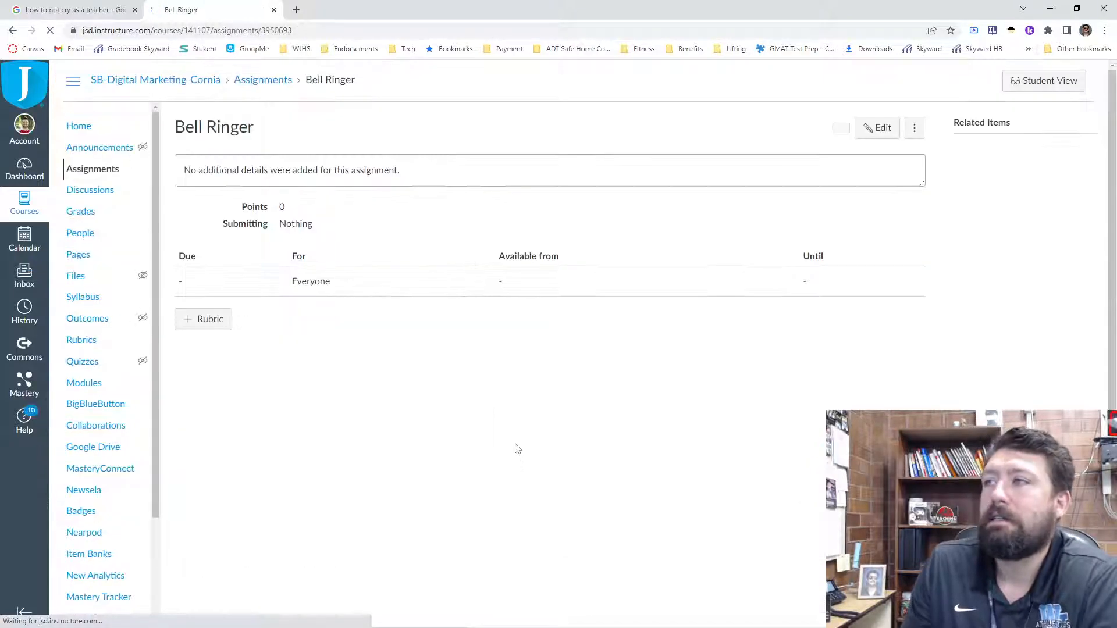
left_click(76, 129)
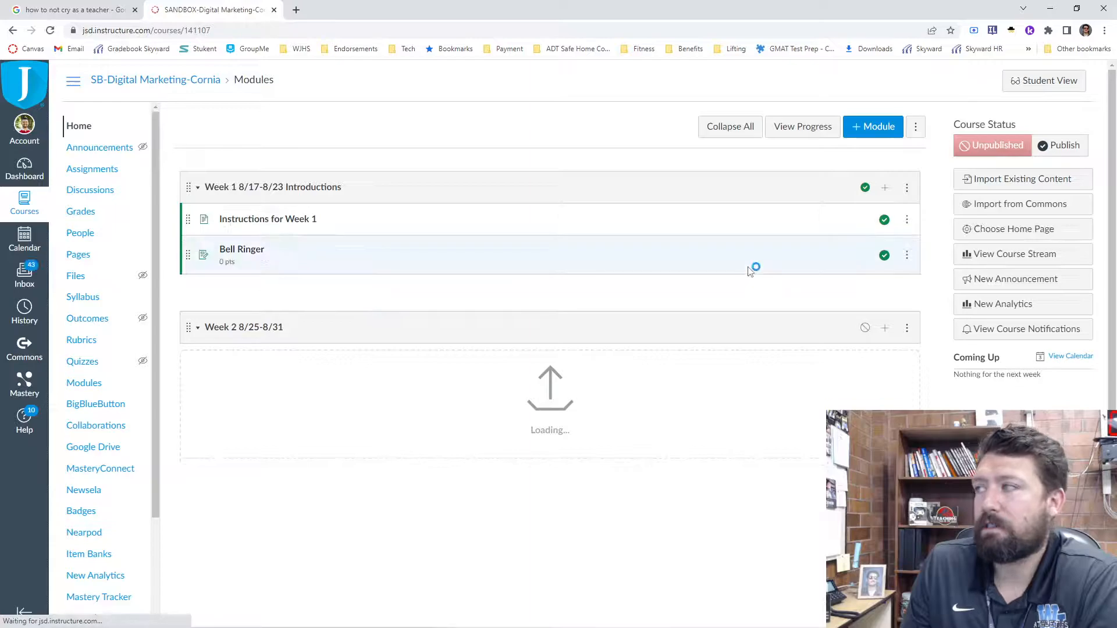
left_click(884, 188)
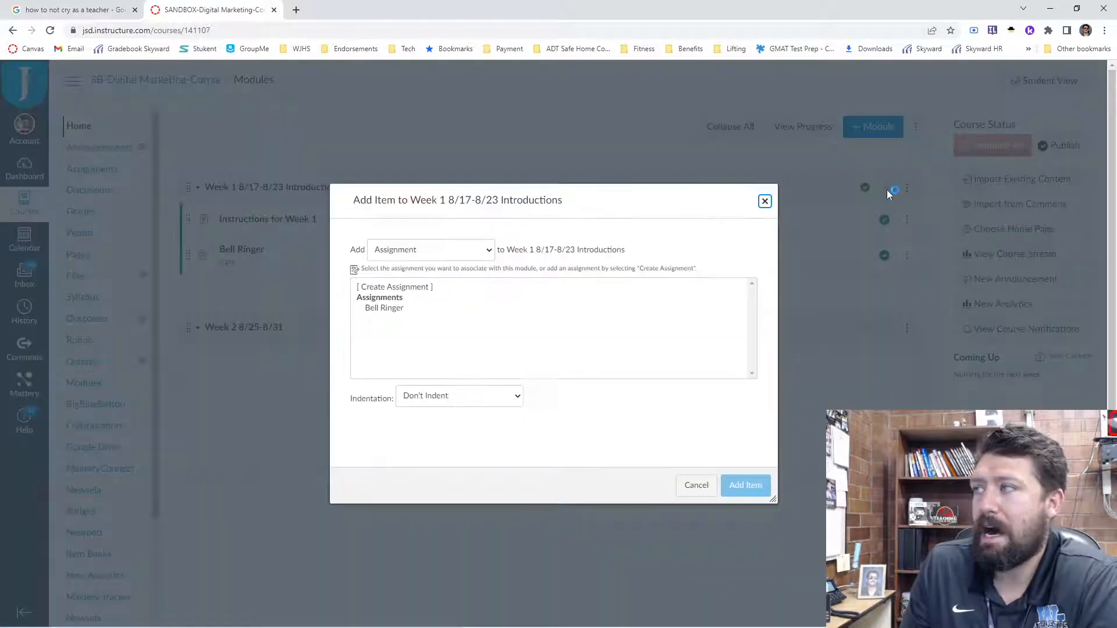
left_click(387, 311)
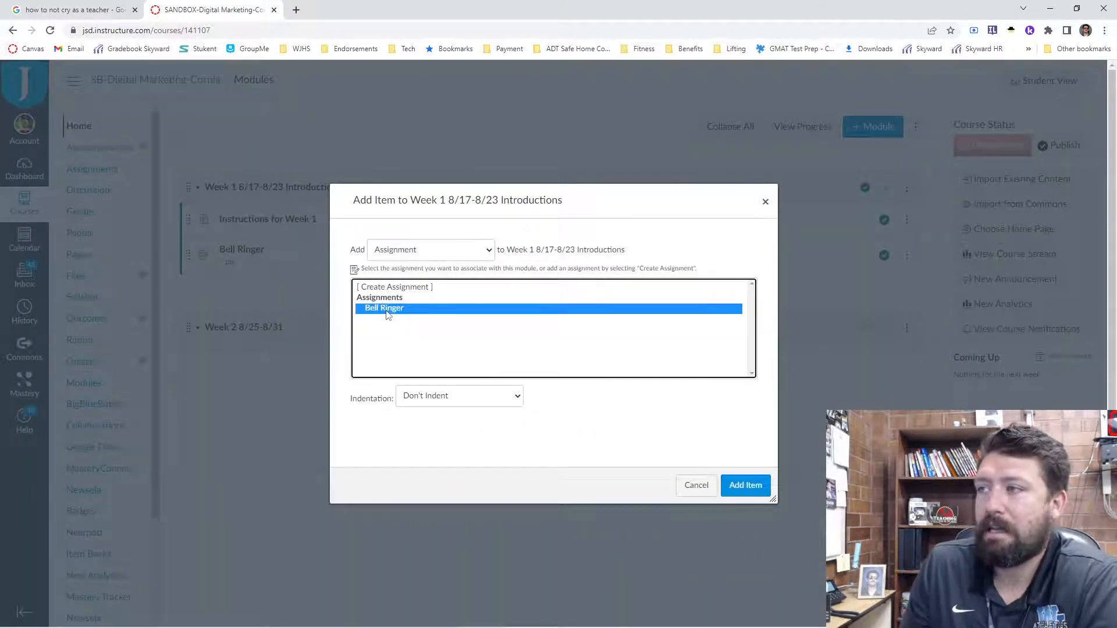
left_click(765, 202)
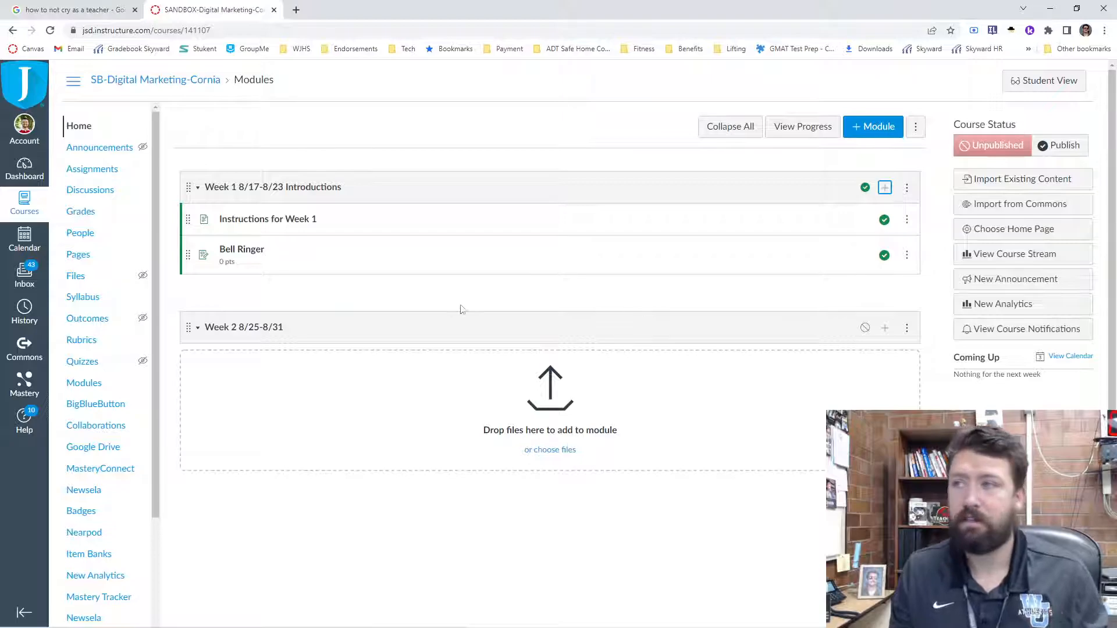
- Add an assignment group named "Assessment" worth 80% of the total grade to the course's assignments
left_click(84, 170)
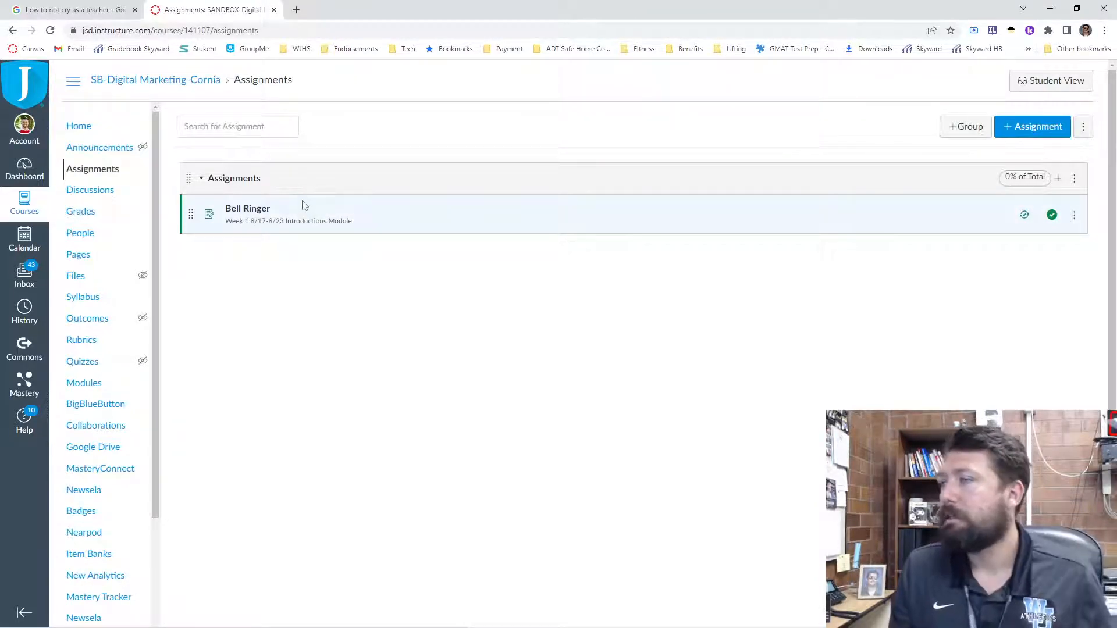
left_click(967, 132)
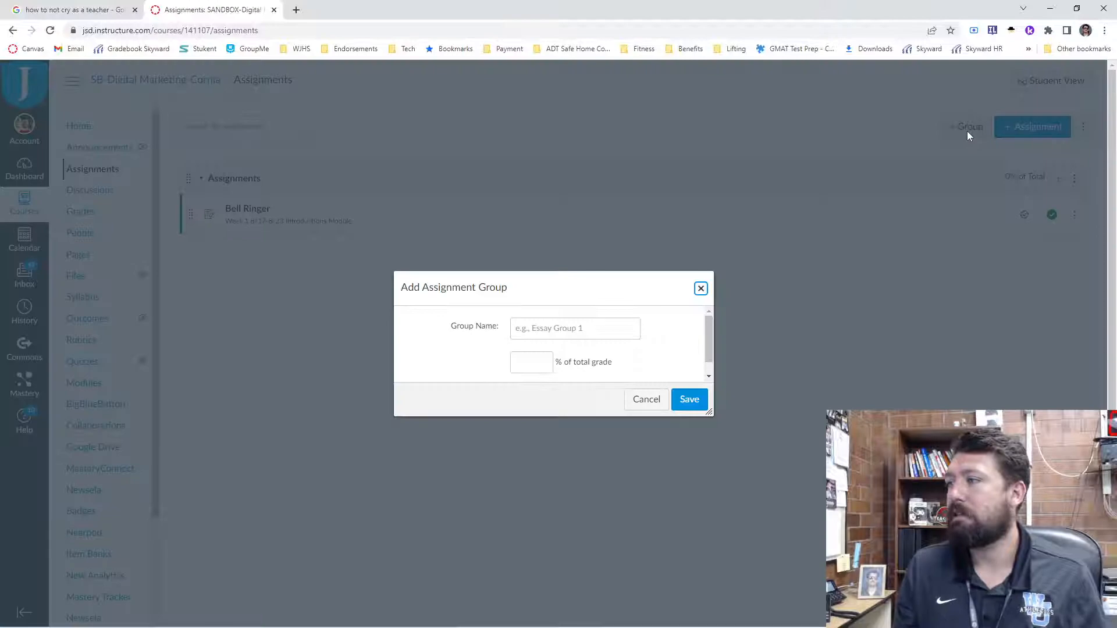
left_click(588, 318)
left_click(589, 319)
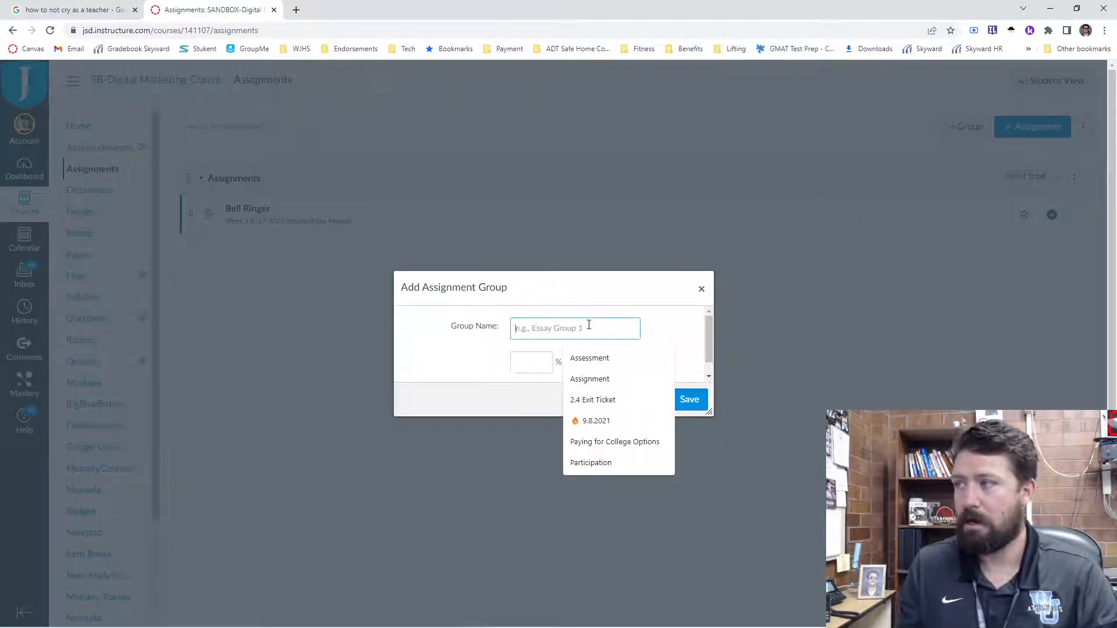
left_click(587, 359)
left_click(524, 367)
type("80")
left_click(688, 401)
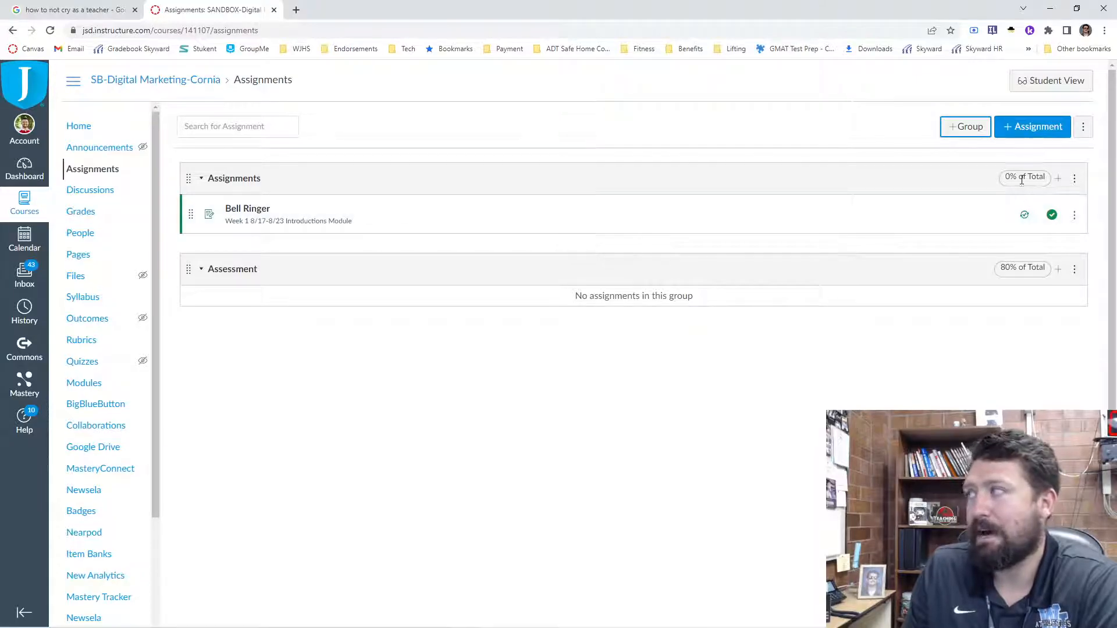
- Set the weight of the Assignments group to 20% of the total grade and save it
left_click(1075, 179)
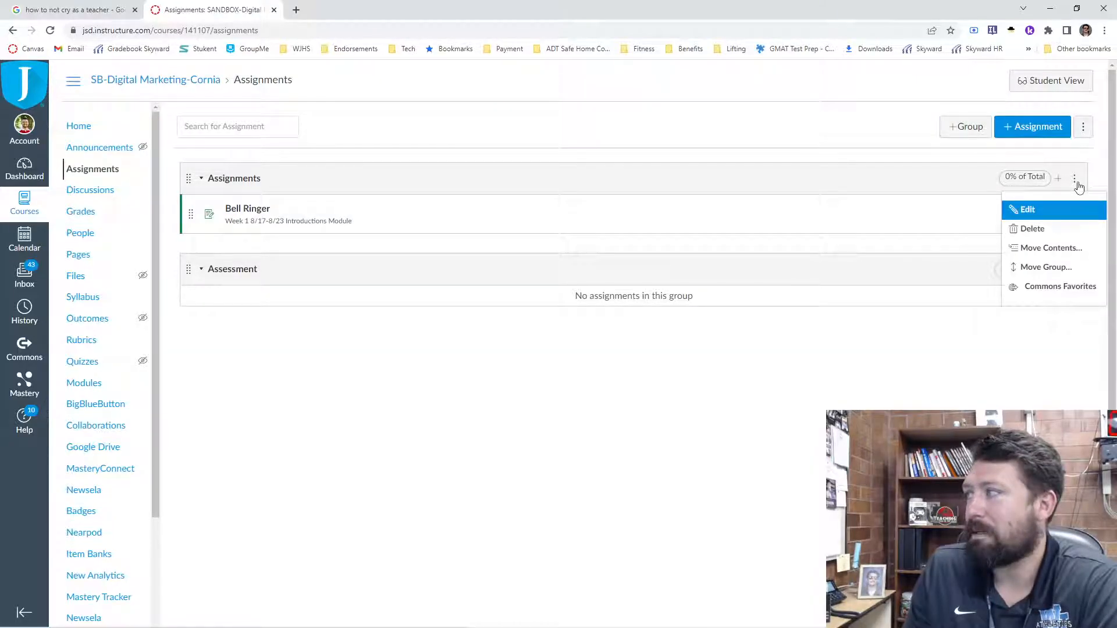
left_click(1022, 211)
left_click(532, 291)
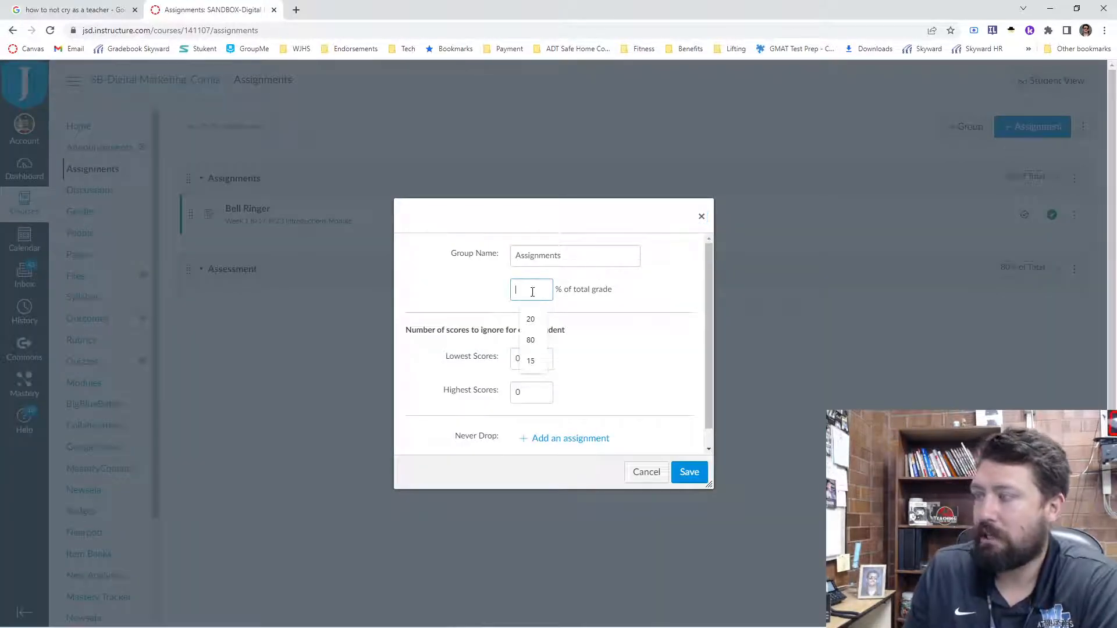
type("20")
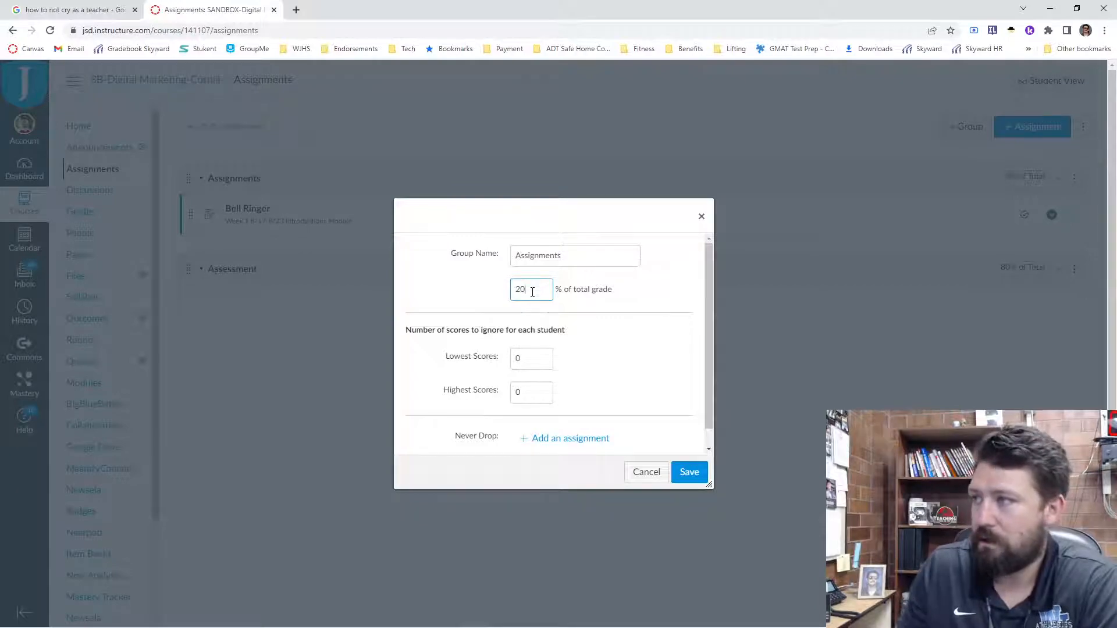
left_click(689, 472)
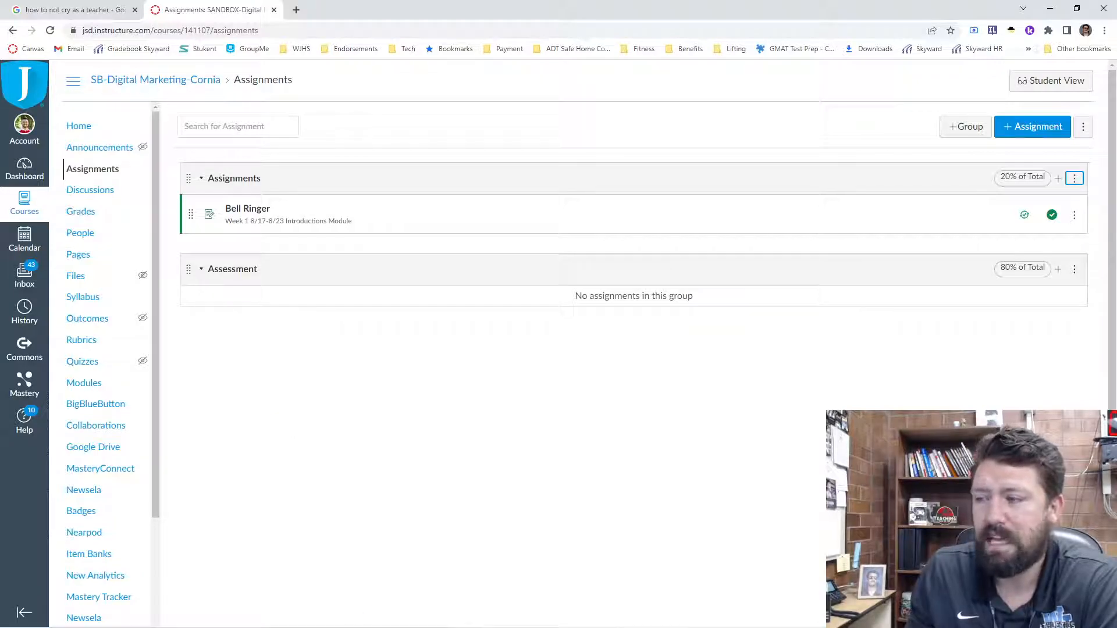
- Switch to the Skyward window and open the gradebook of the period 2 Financial Literacy class
mouse_move(547, 615)
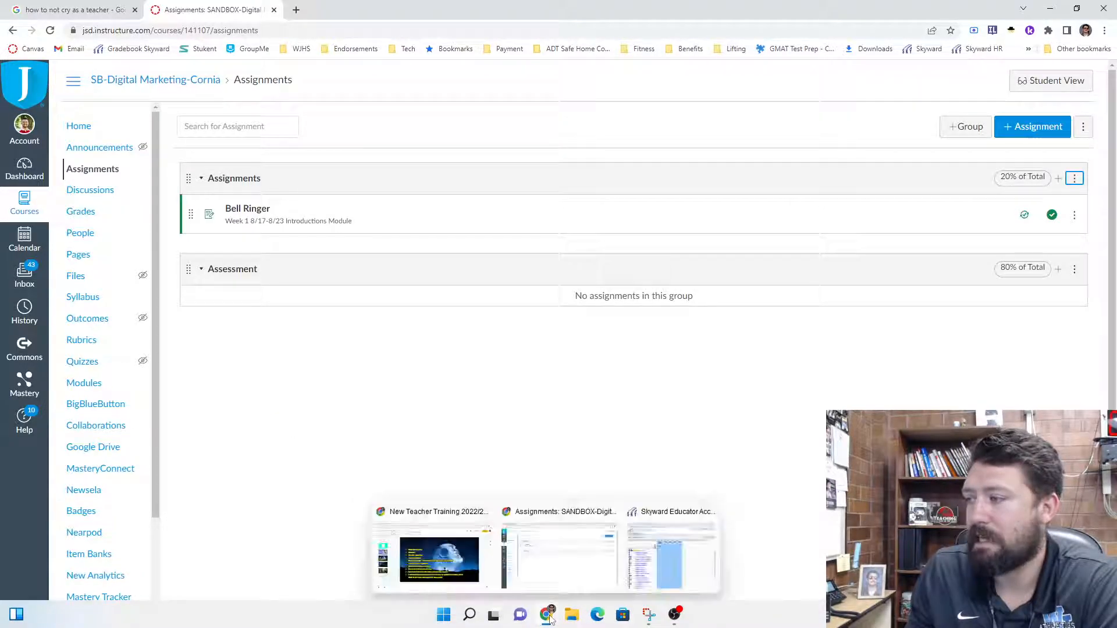
left_click(665, 569)
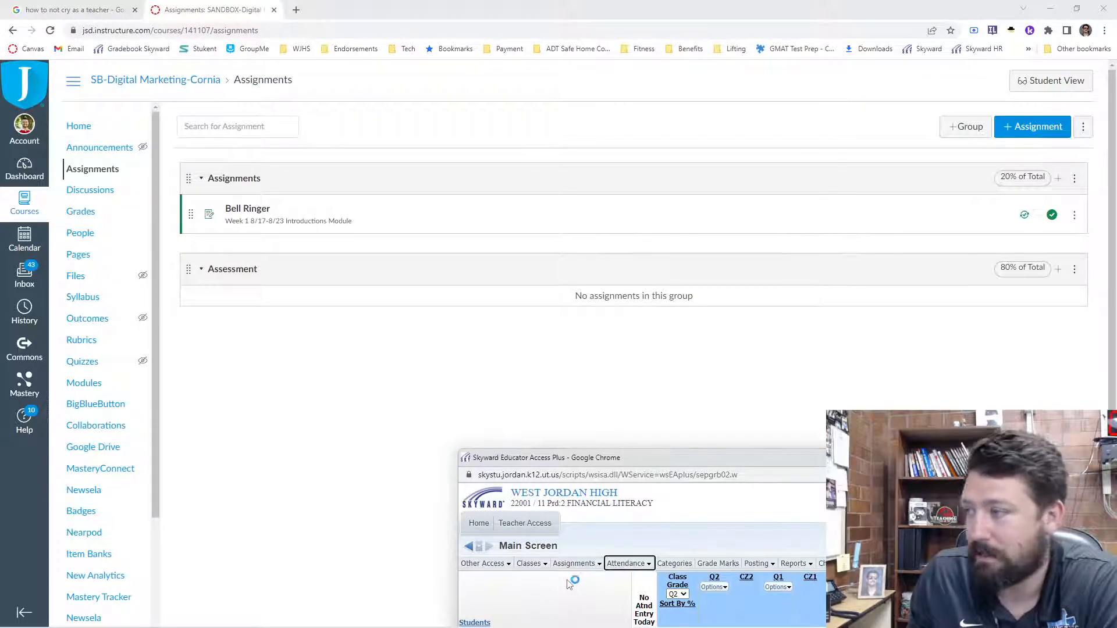
left_click(479, 523)
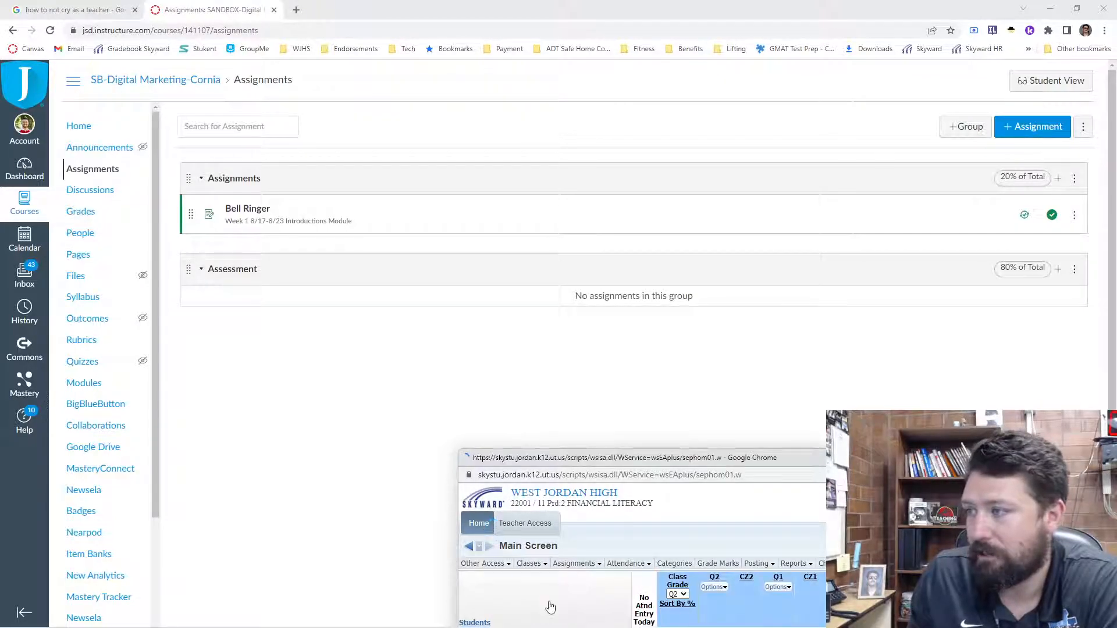
left_click_drag(607, 459, 599, 490)
mouse_move(516, 561)
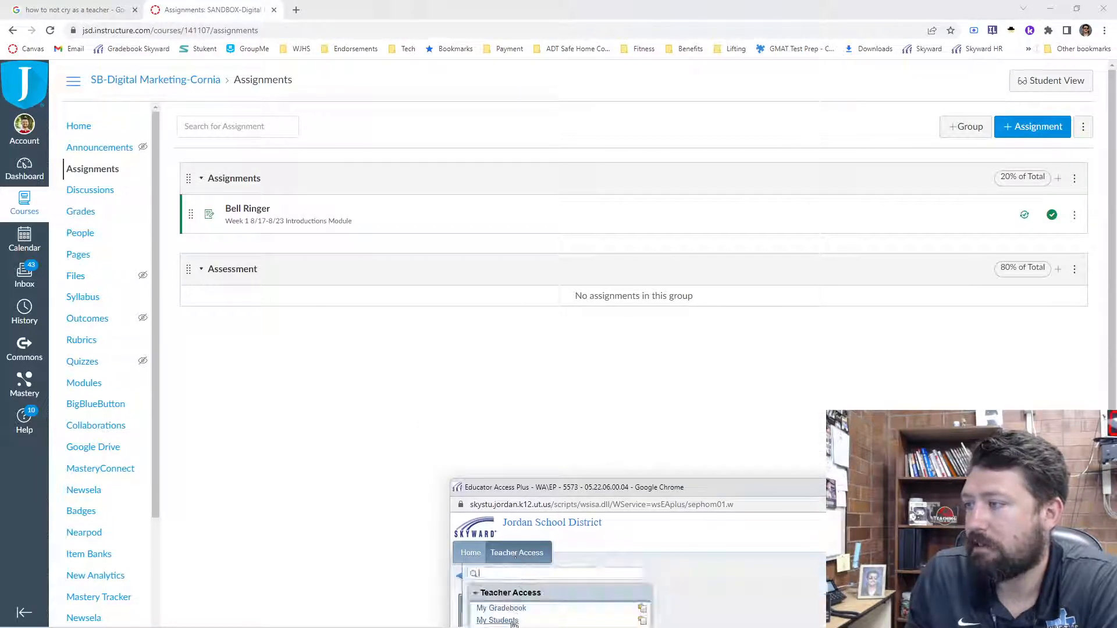
left_click(506, 614)
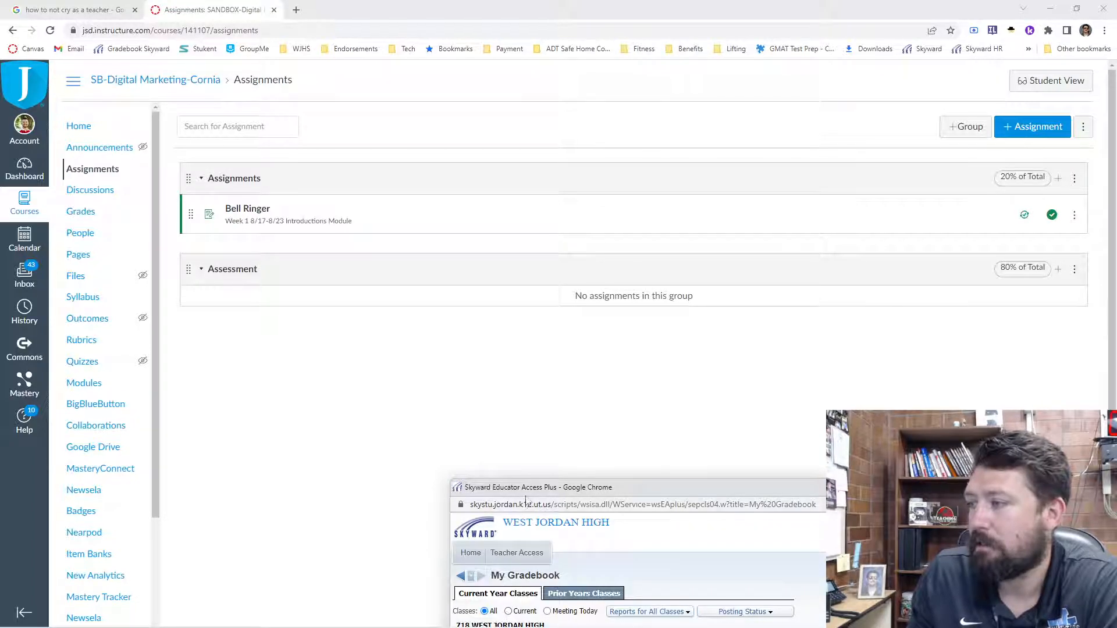
left_click_drag(529, 488, 531, 460)
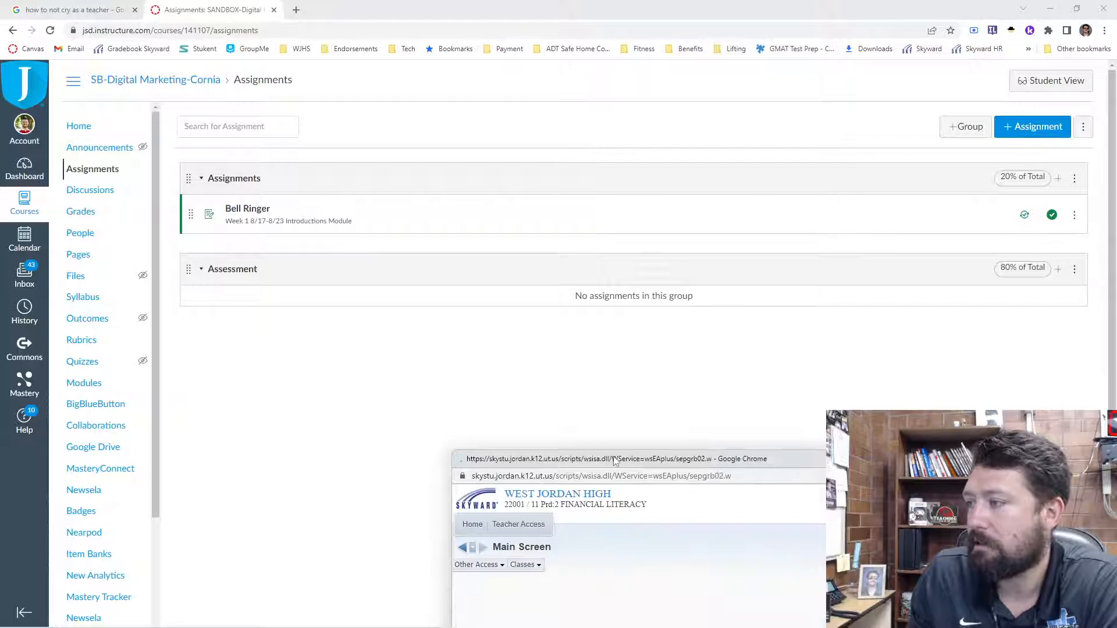
left_click_drag(613, 457, 612, 466)
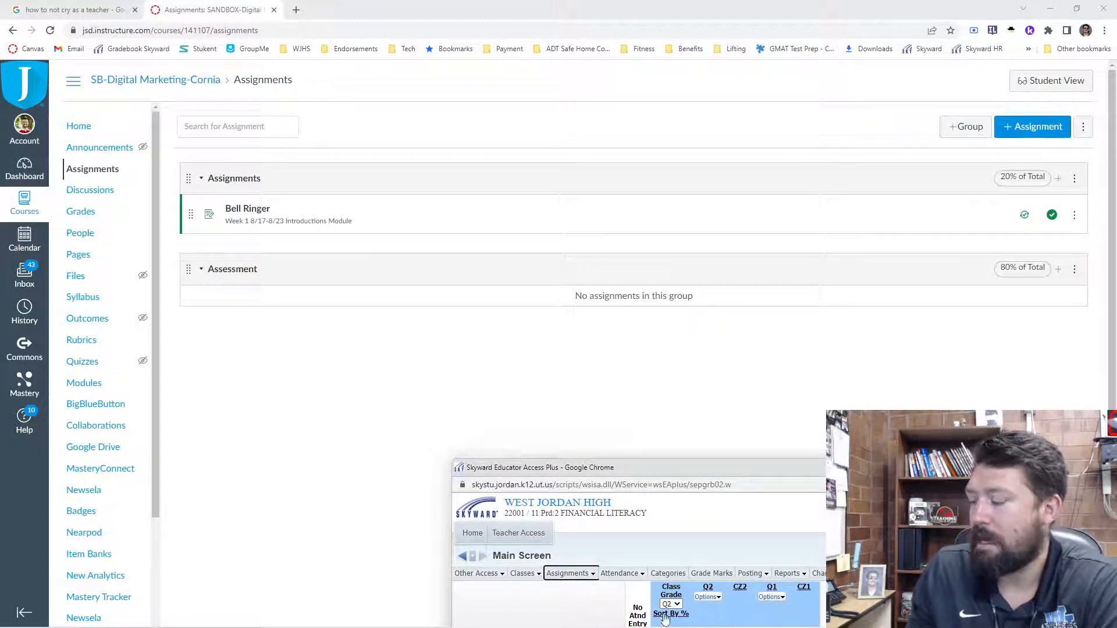
- Examine the class's grading category names and percentages in Skyward, and return to the Canvas assignments page
left_click(668, 574)
left_click_drag(652, 474, 513, 110)
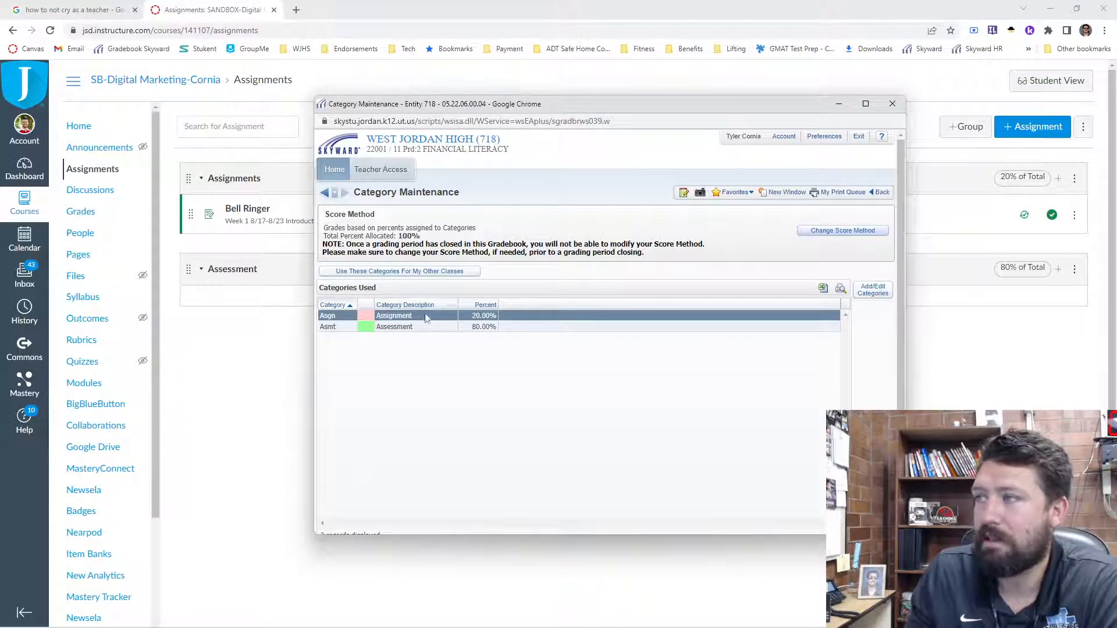
left_click(980, 359)
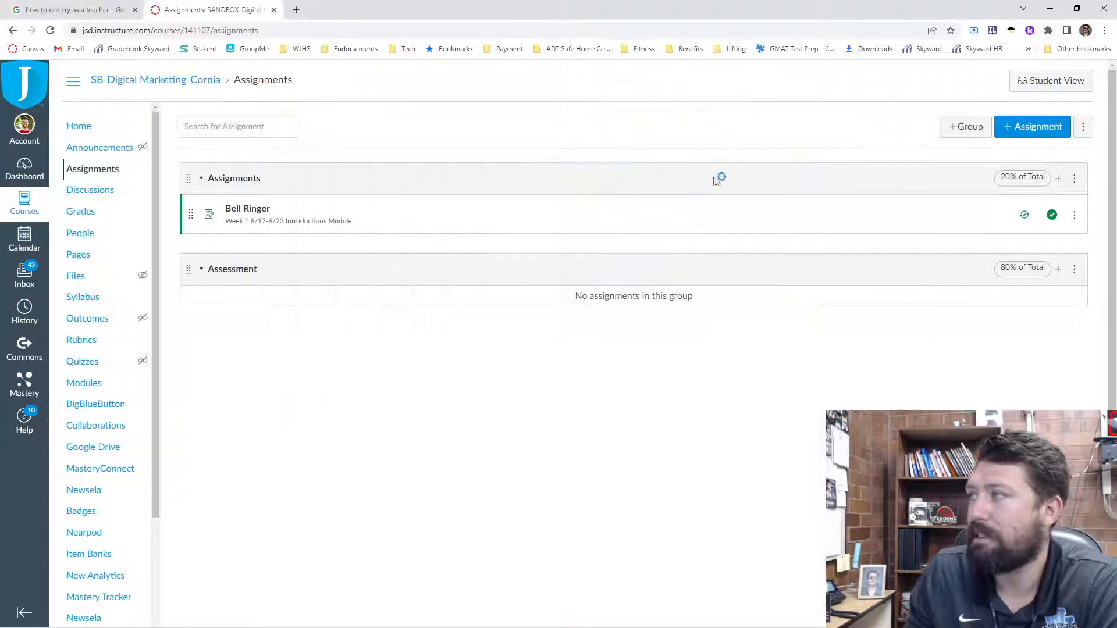
- Rename the Assignments group as "Assignment" and save it
left_click(1082, 181)
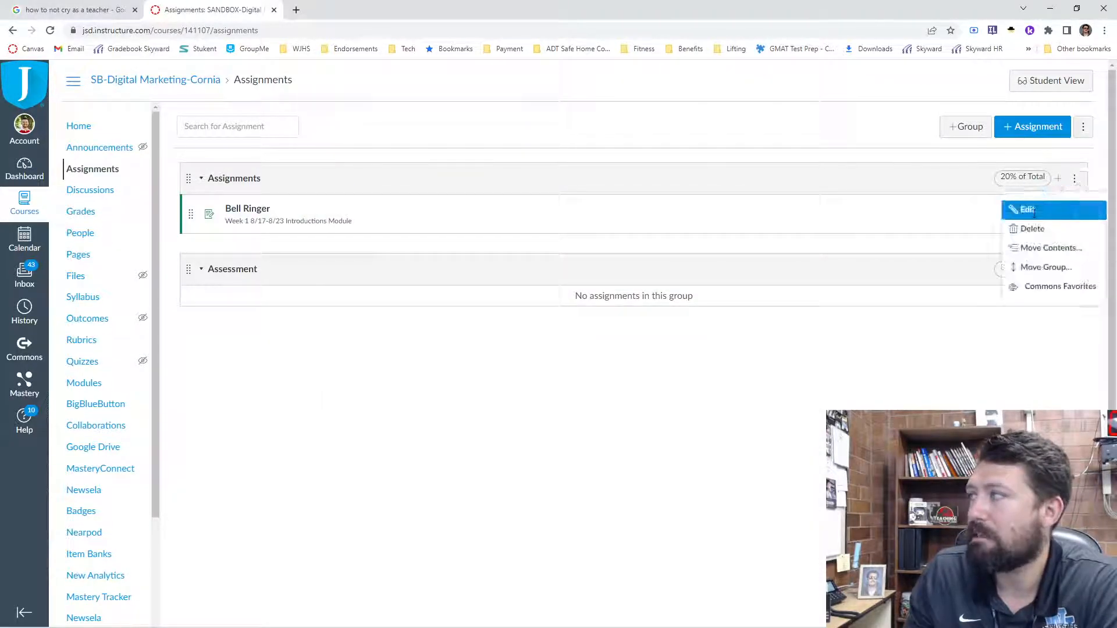
left_click(1030, 205)
left_click(574, 260)
key("BackSpace")
left_click(467, 389)
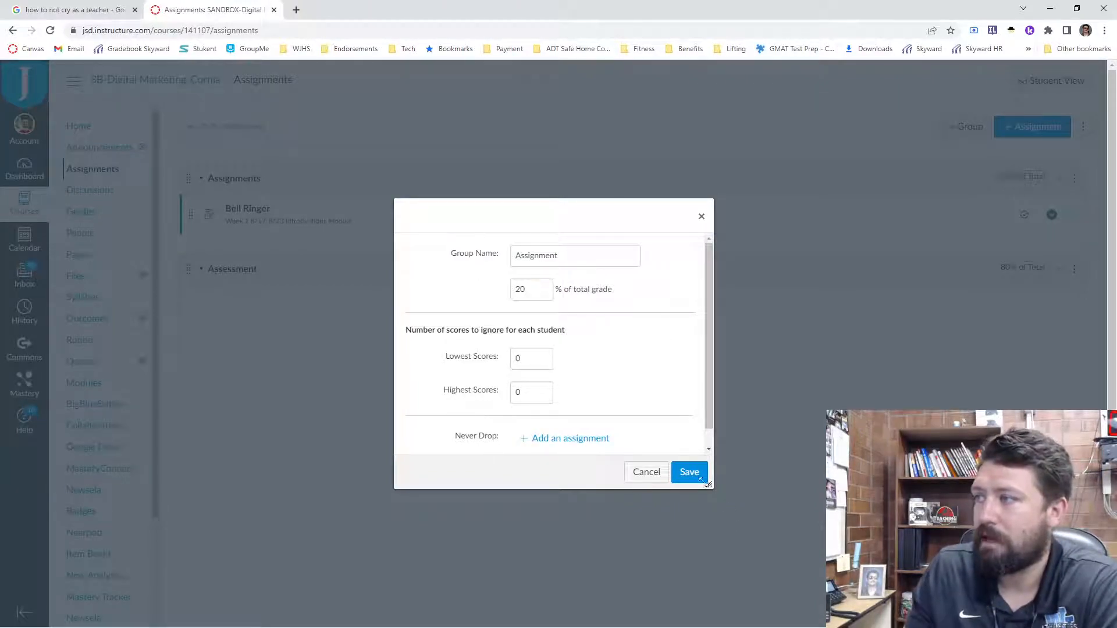
left_click(689, 472)
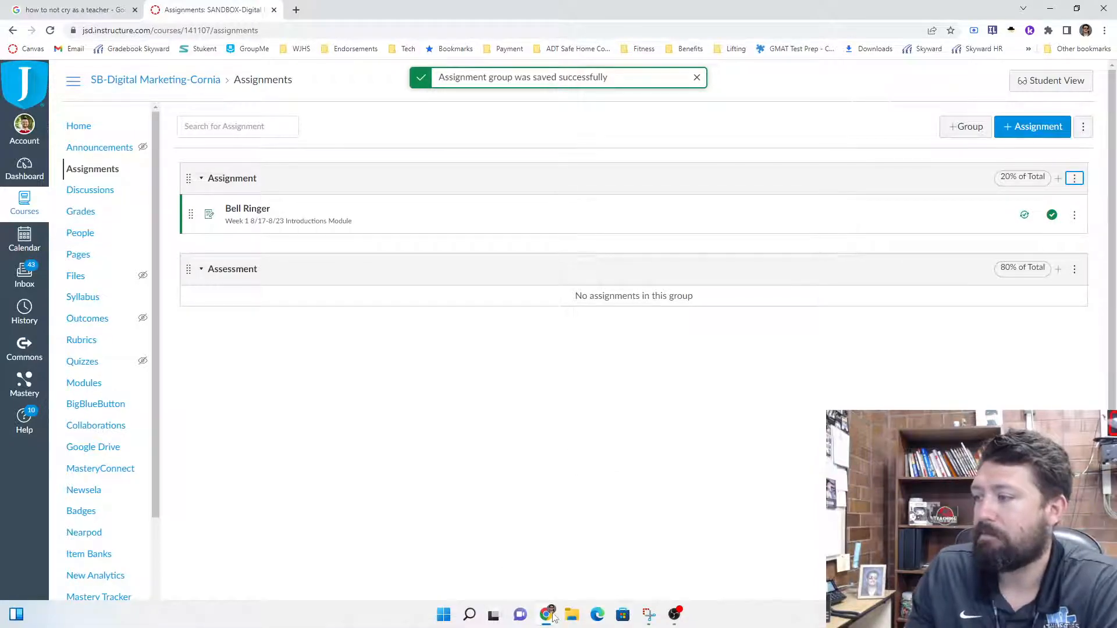
- Switch to the Skyward category window, examine the full list of available grading categories, and close it to return to Canvas
mouse_move(553, 617)
left_click(658, 567)
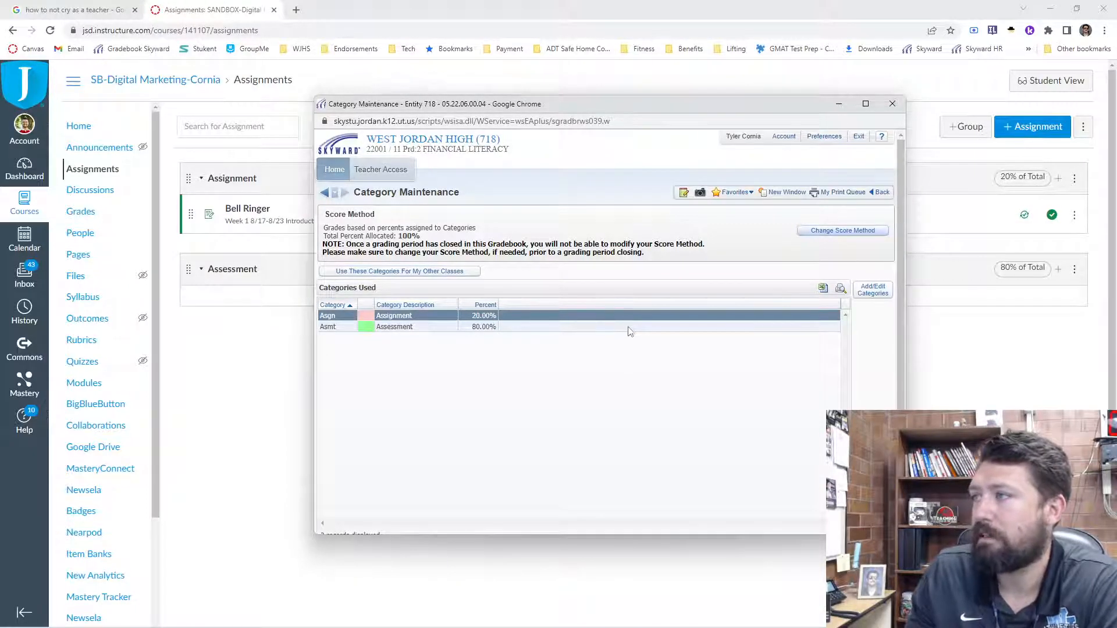
left_click(873, 290)
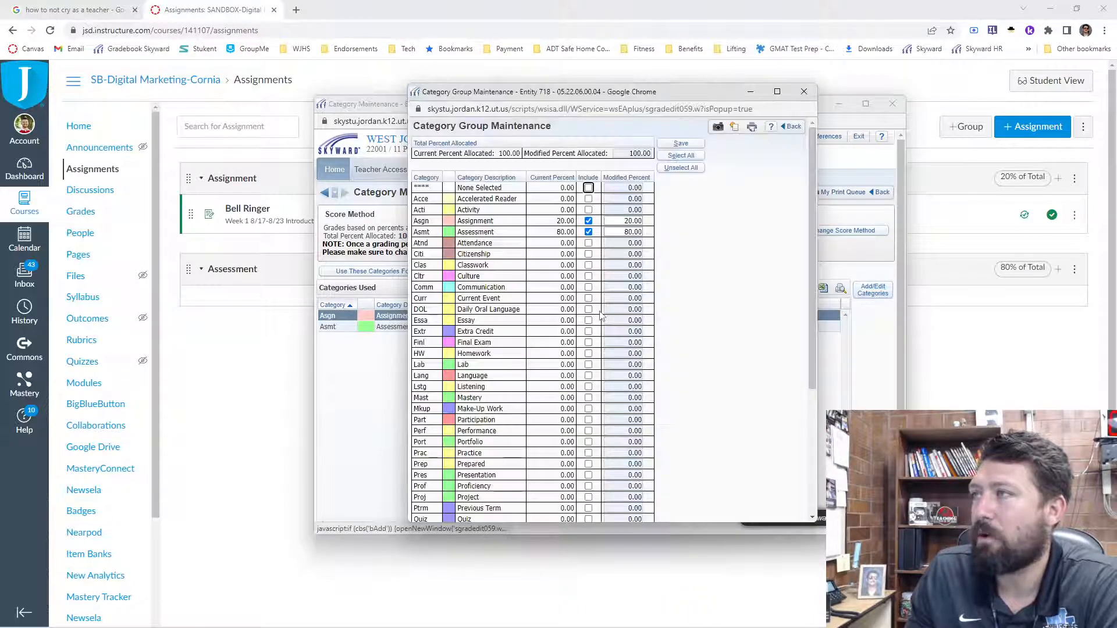
scroll(523, 378, "down", 5)
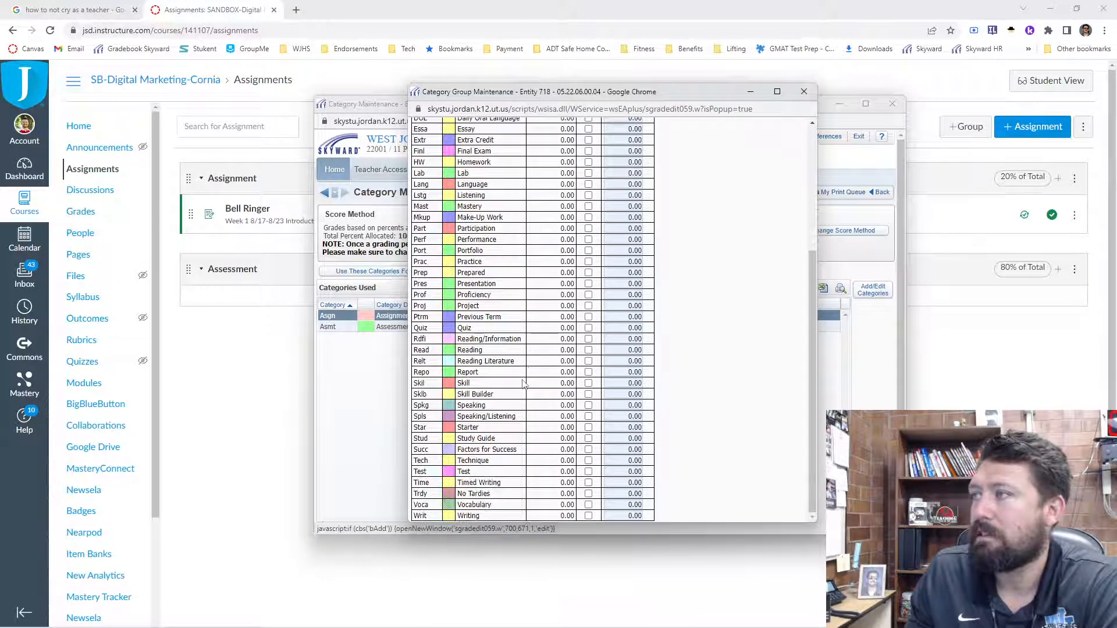
scroll(524, 384, "up", 5)
left_click(803, 92)
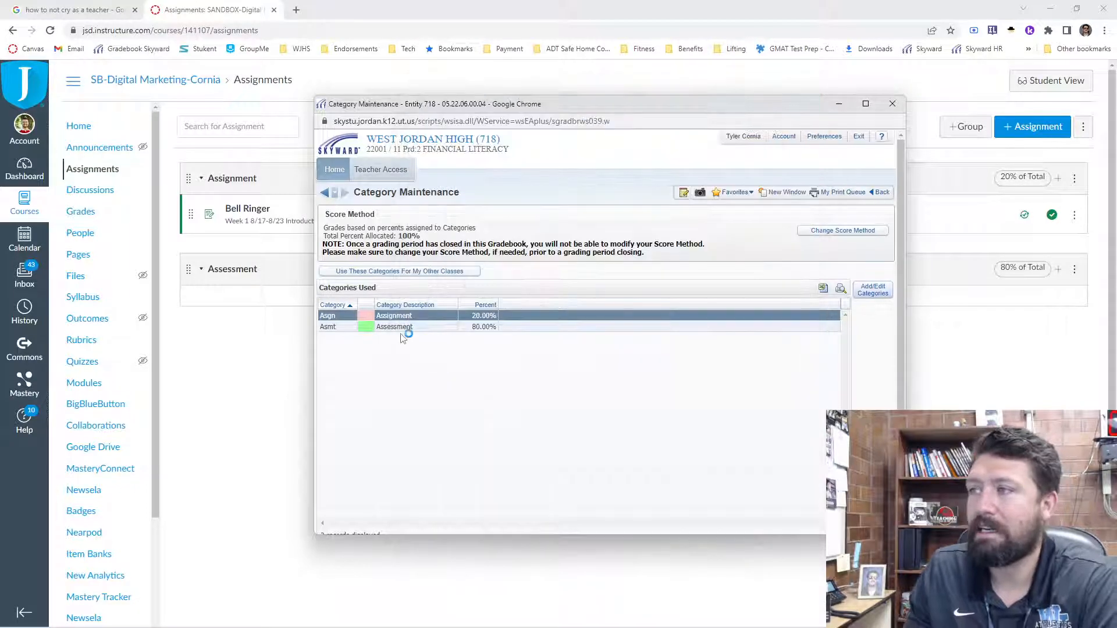
left_click(892, 103)
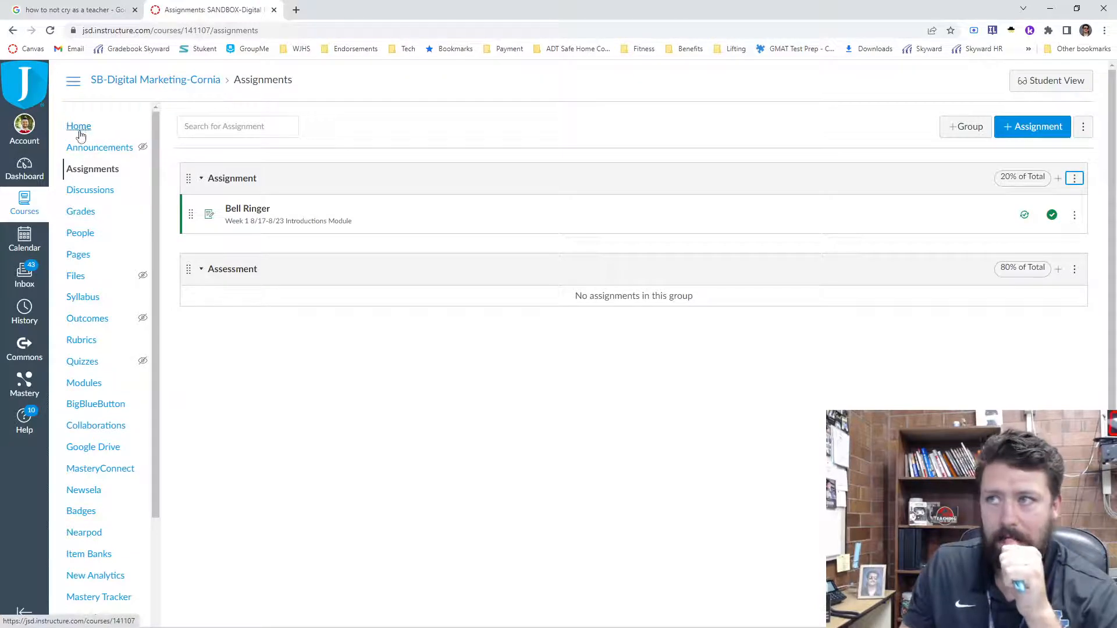
- Examine the course navigation links, preview the assignments and home pages as a student, and return to the teacher view
scroll(134, 381, "down", 3)
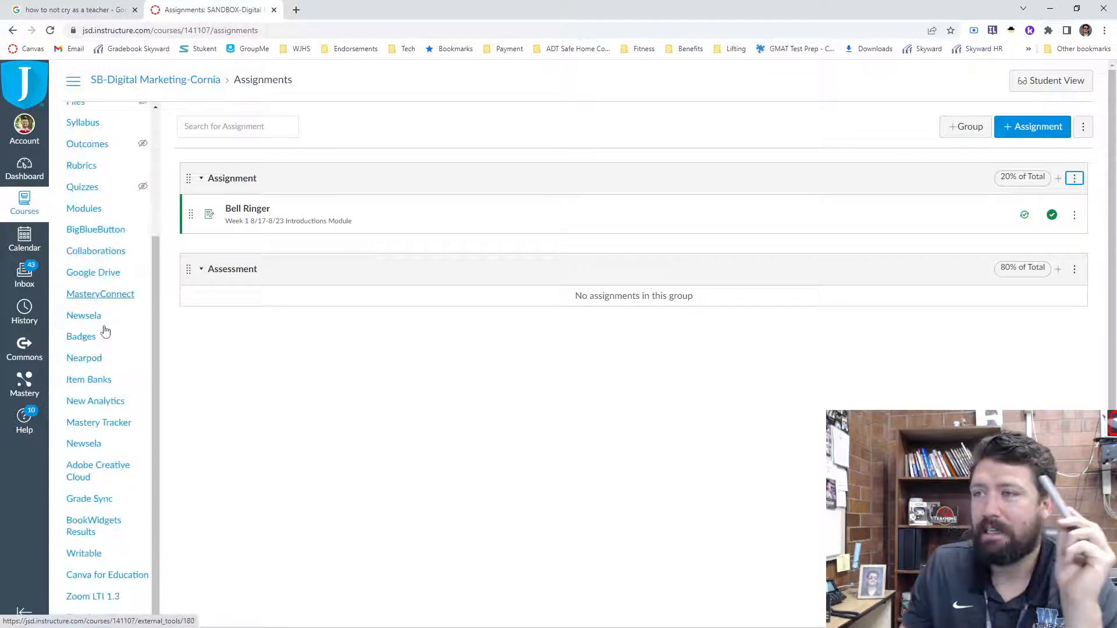
scroll(99, 395, "down", 1)
scroll(92, 451, "up", 4)
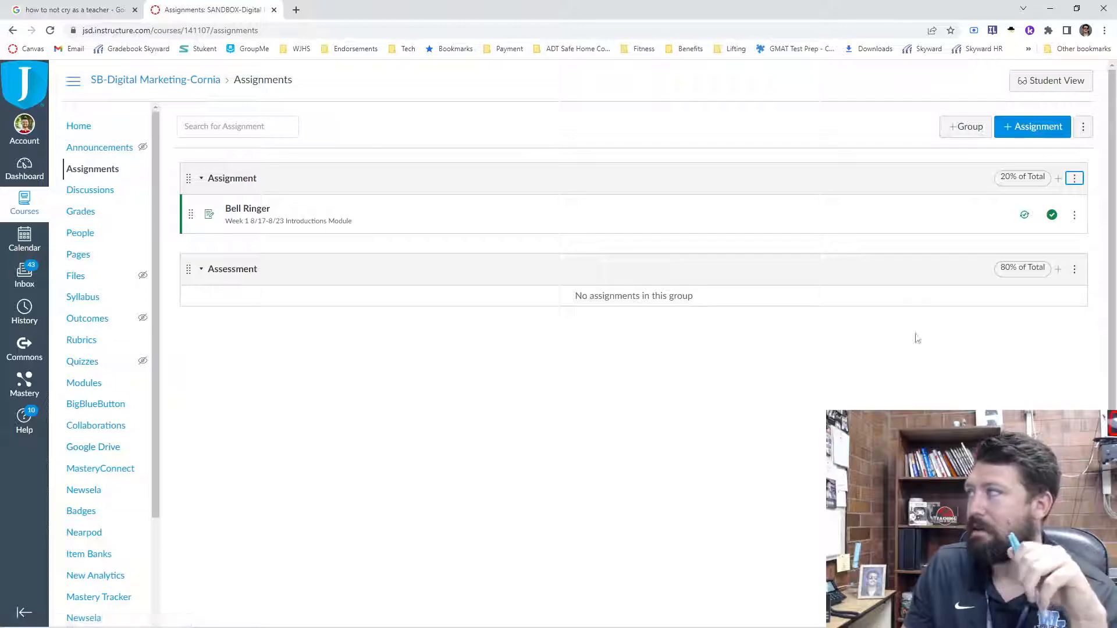
left_click(1062, 84)
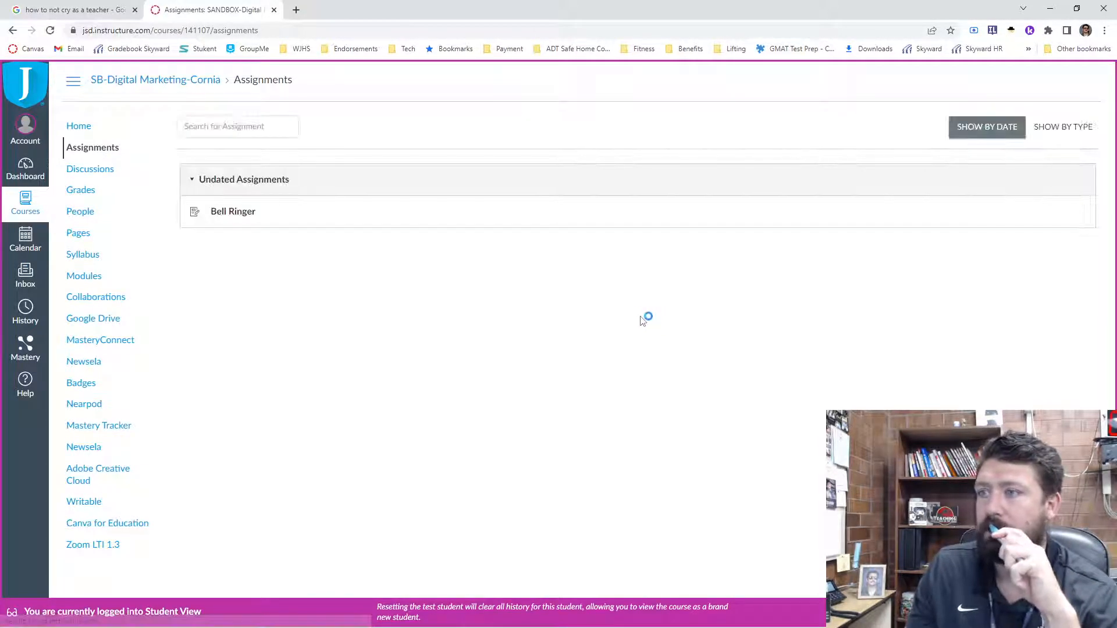
left_click(72, 129)
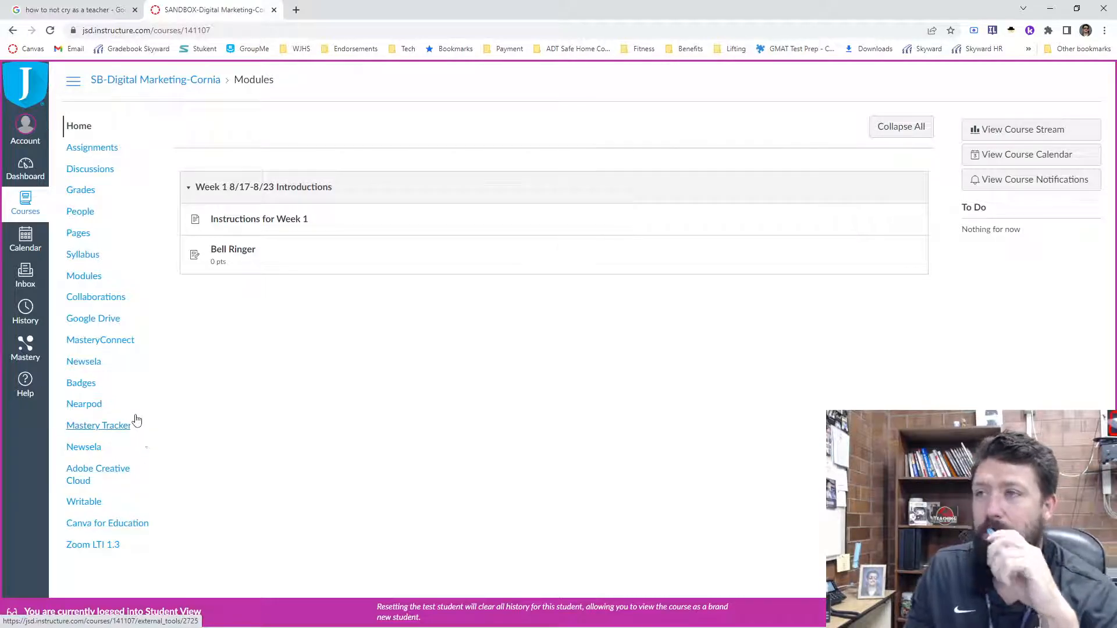
left_click(1056, 612)
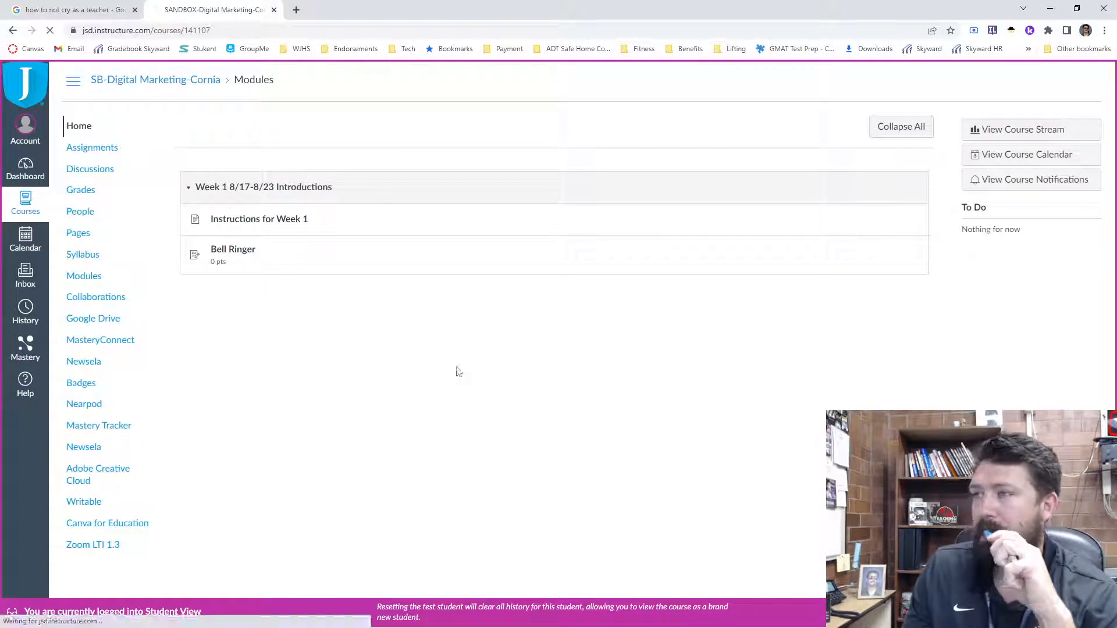
- Open the navigation settings of the course and look through the list of enabled items
scroll(100, 511, "down", 3)
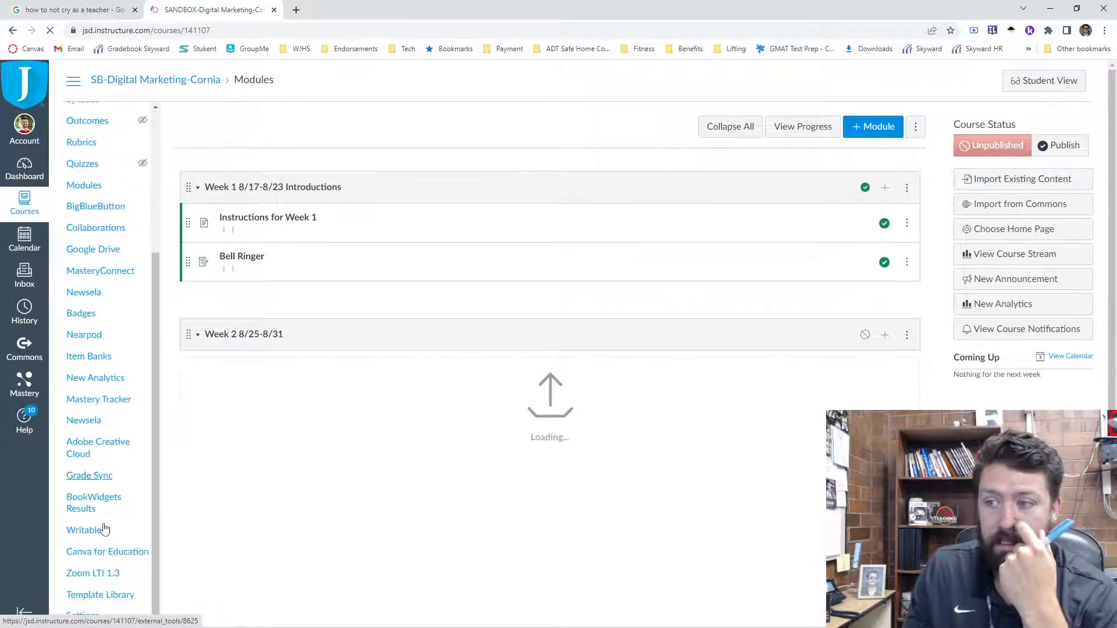
left_click(93, 618)
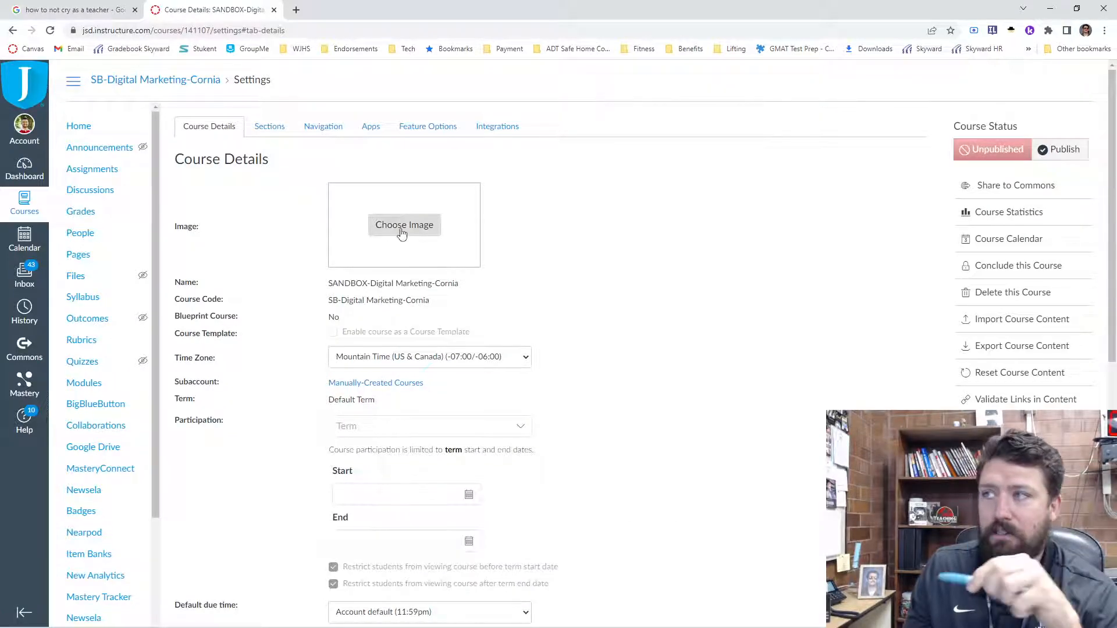
left_click(312, 128)
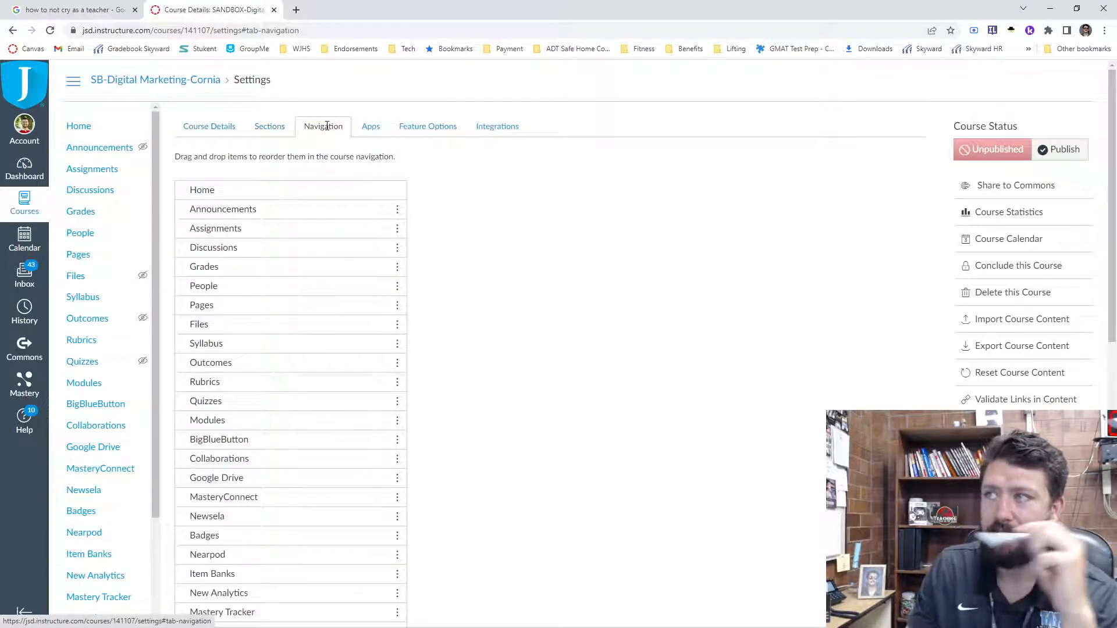
scroll(457, 282, "down", 2)
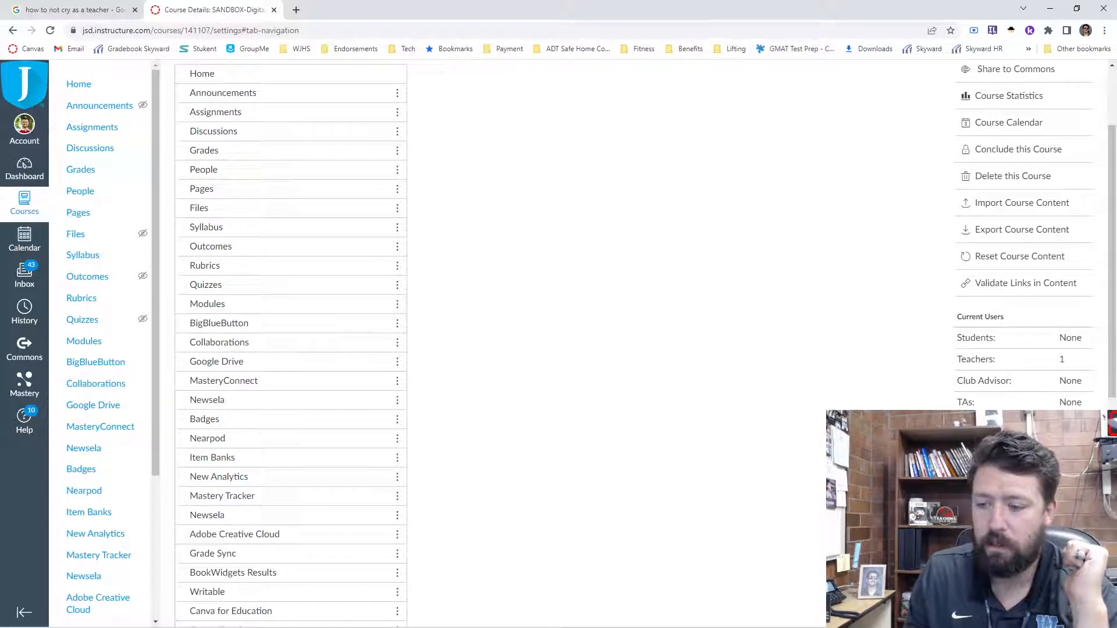
scroll(413, 233, "up", 2)
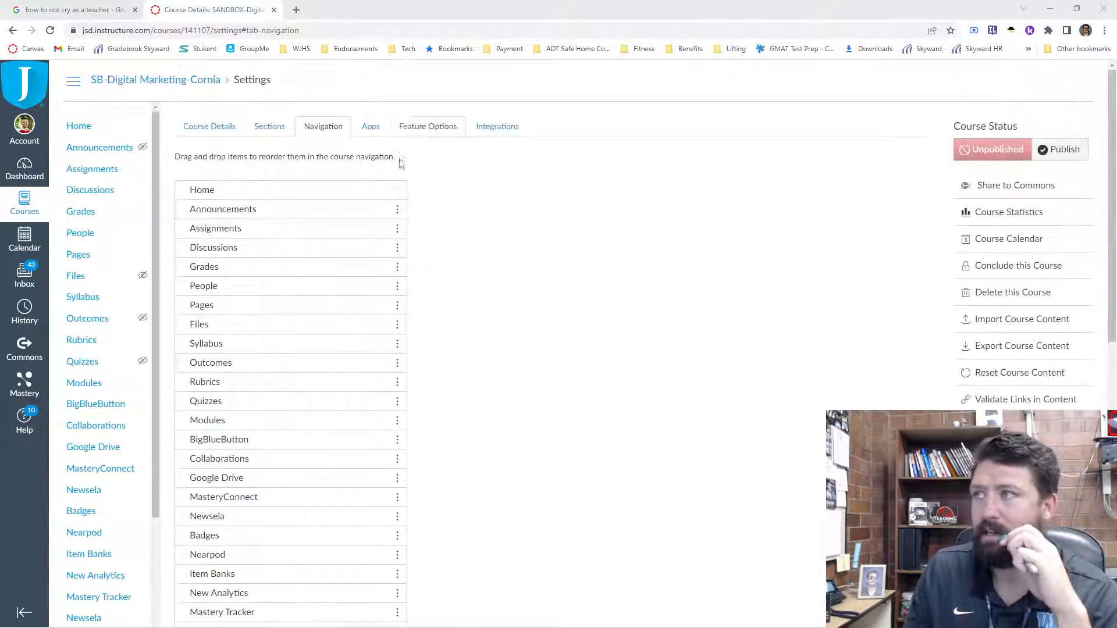
- Disable every course navigation item except Home, Announcements, Grades, Modules and Canva for Education, and save the navigation
left_click(399, 229)
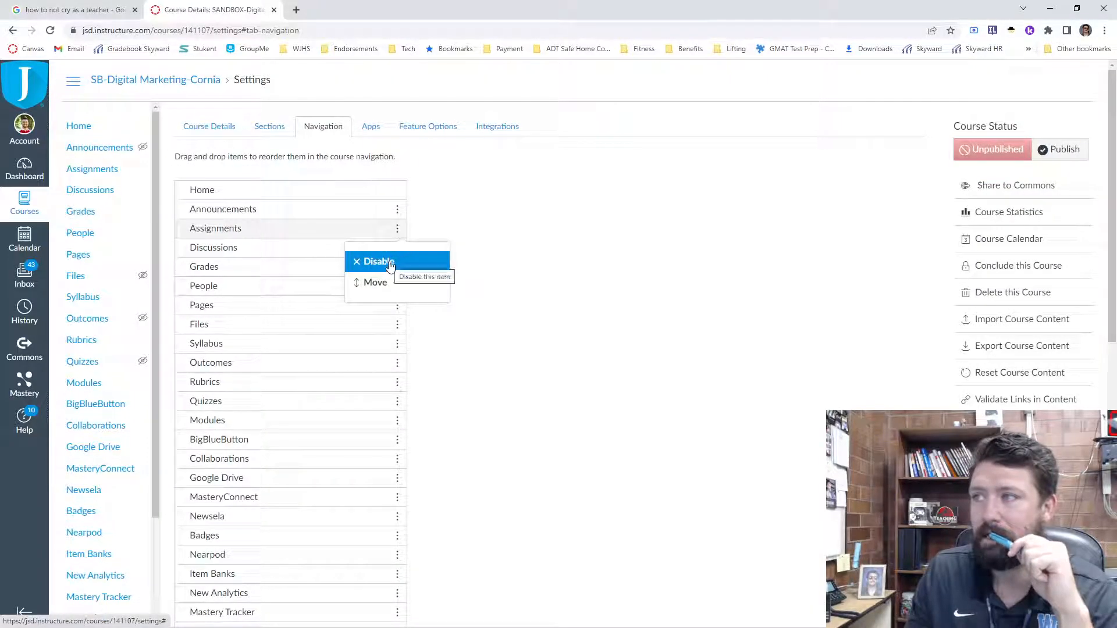
left_click(389, 266)
scroll(289, 476, "down", 8)
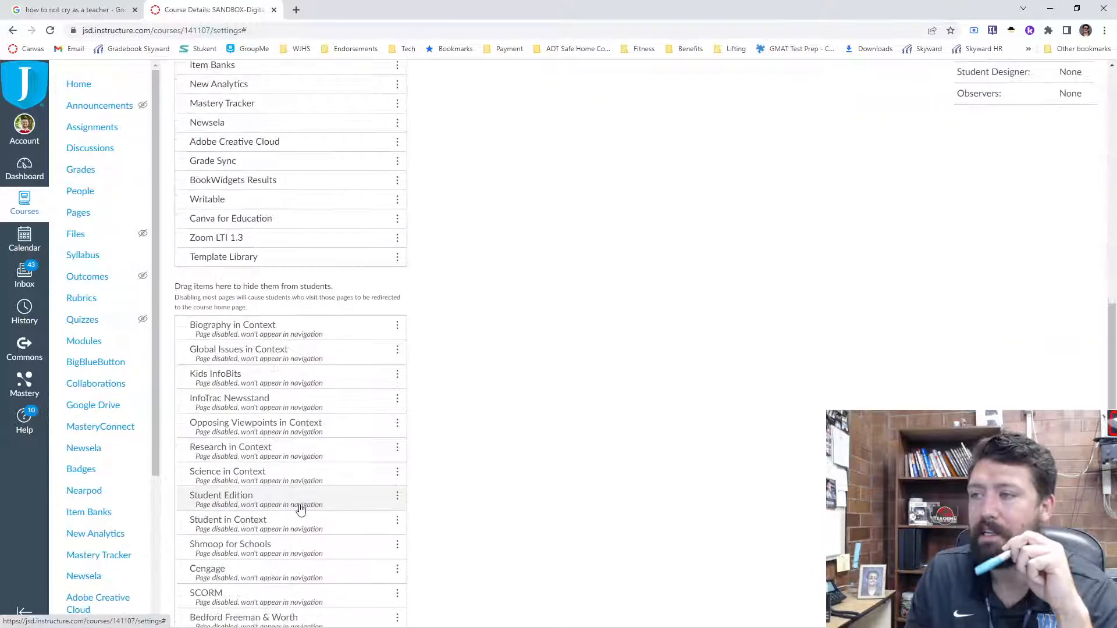
scroll(301, 510, "down", 2)
scroll(235, 233, "up", 2)
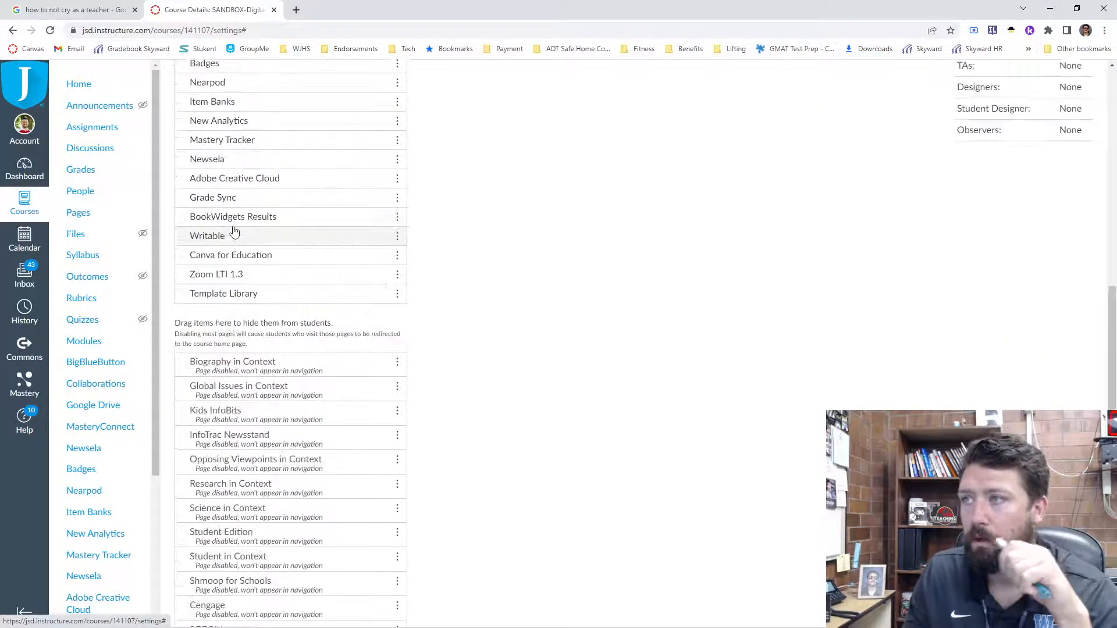
scroll(234, 232, "up", 4)
scroll(287, 324, "up", 3)
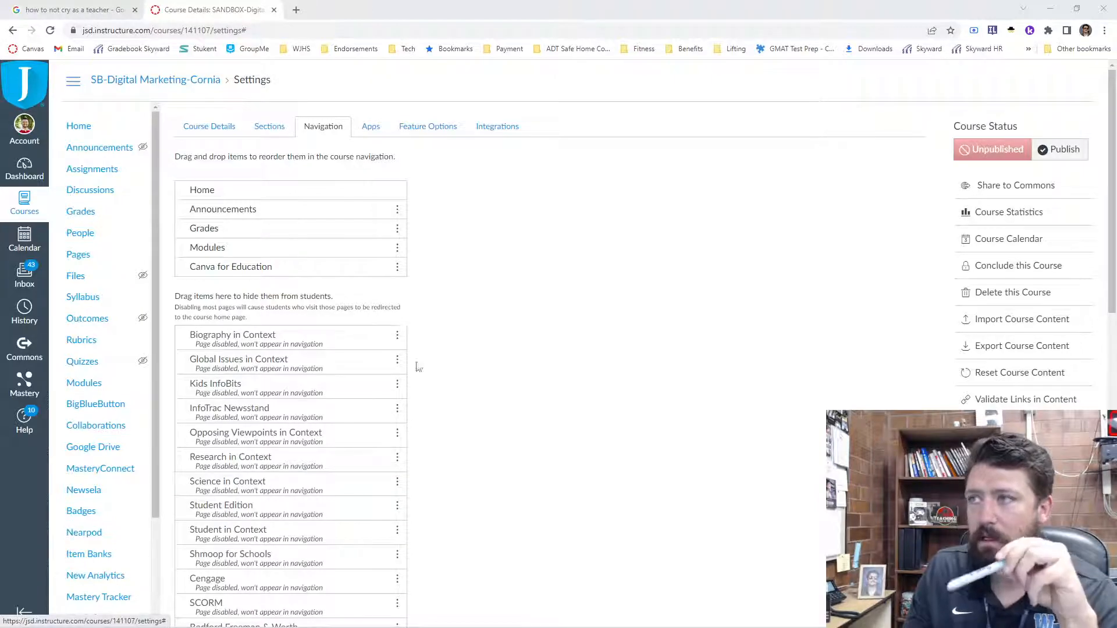
scroll(416, 366, "down", 12)
left_click(194, 590)
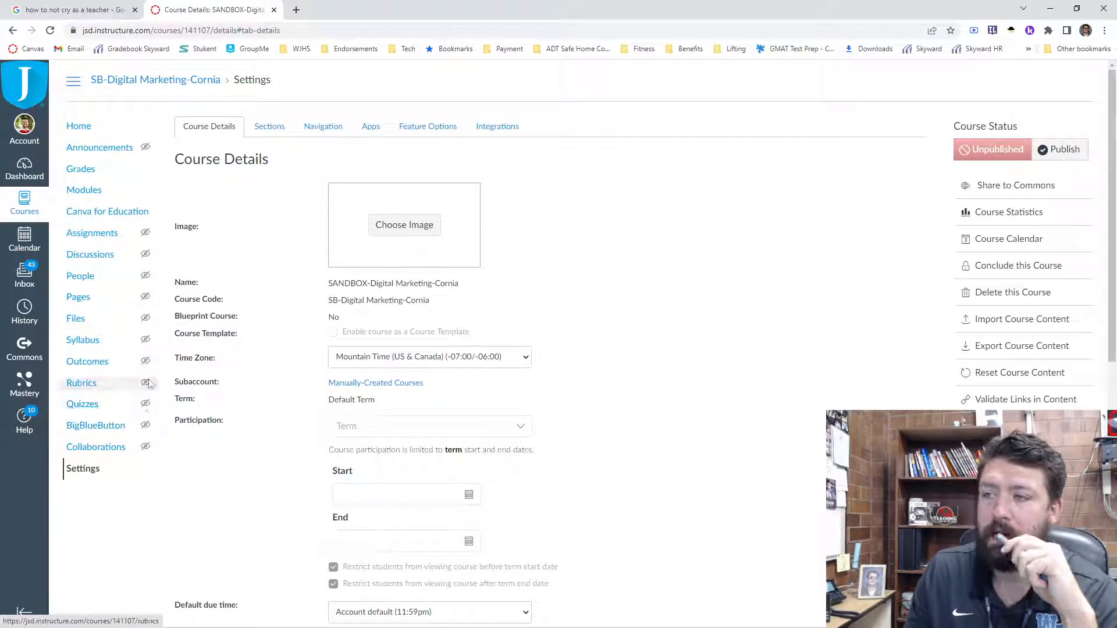
- Preview the course home page and its shortened navigation as a student, and return to the teacher view
left_click(78, 126)
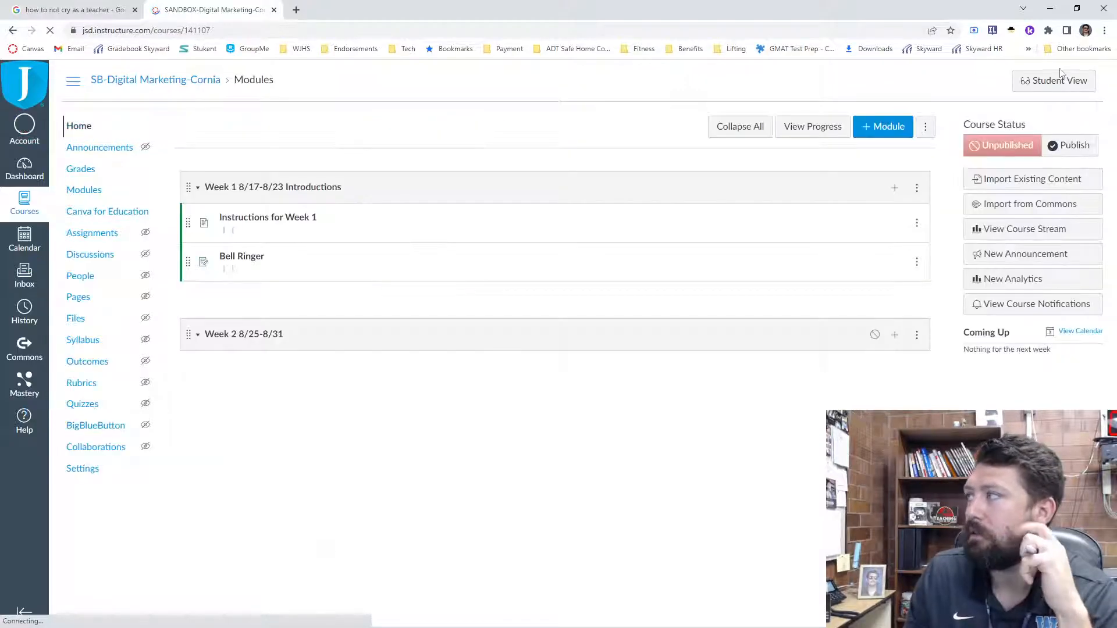
left_click(1049, 86)
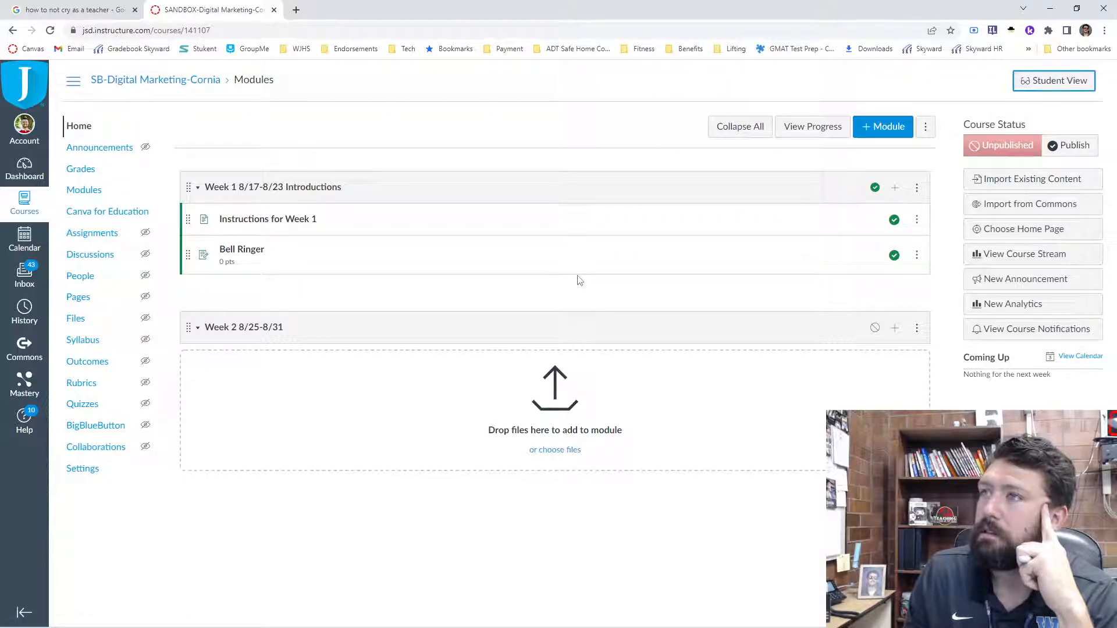
left_click(1018, 87)
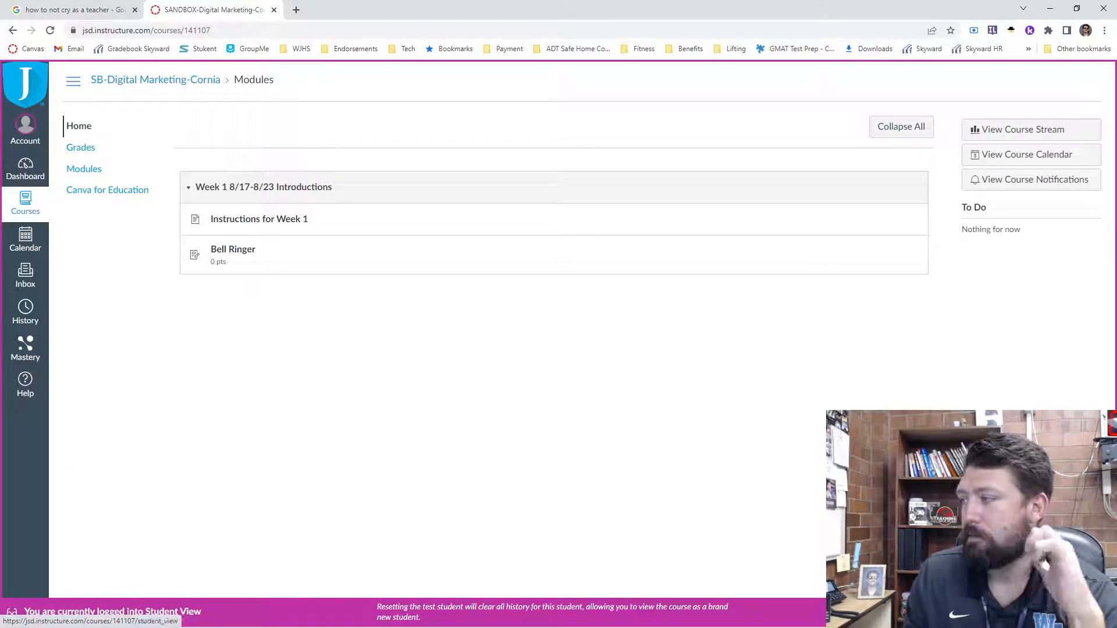
left_click(1056, 612)
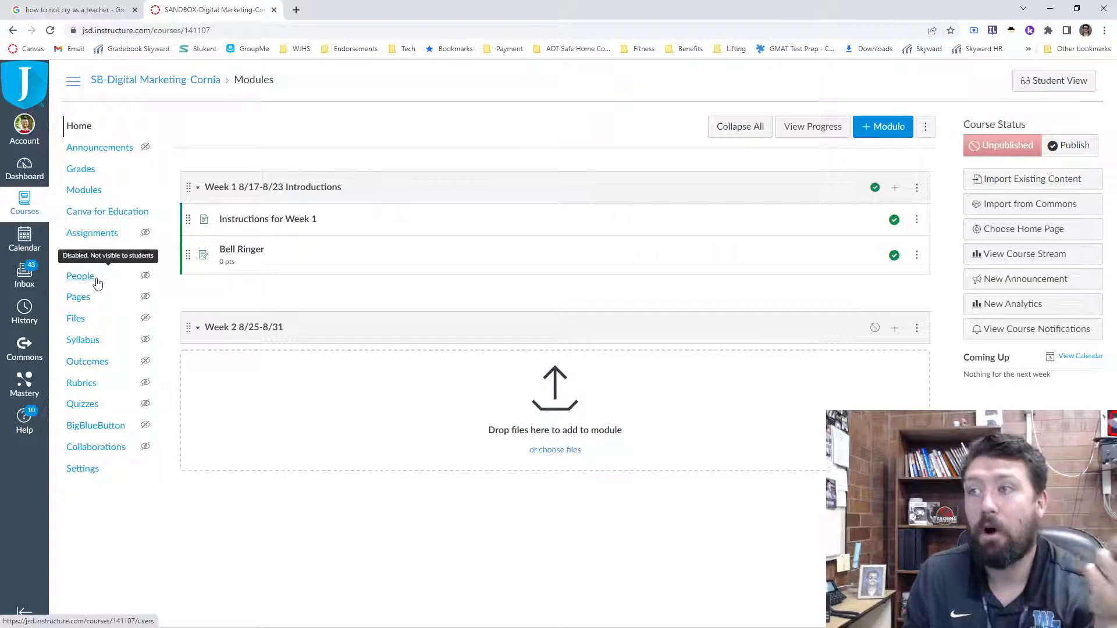
- Start a new course page titled "Home Page" with the body text "This is our awesome class"
left_click(85, 298)
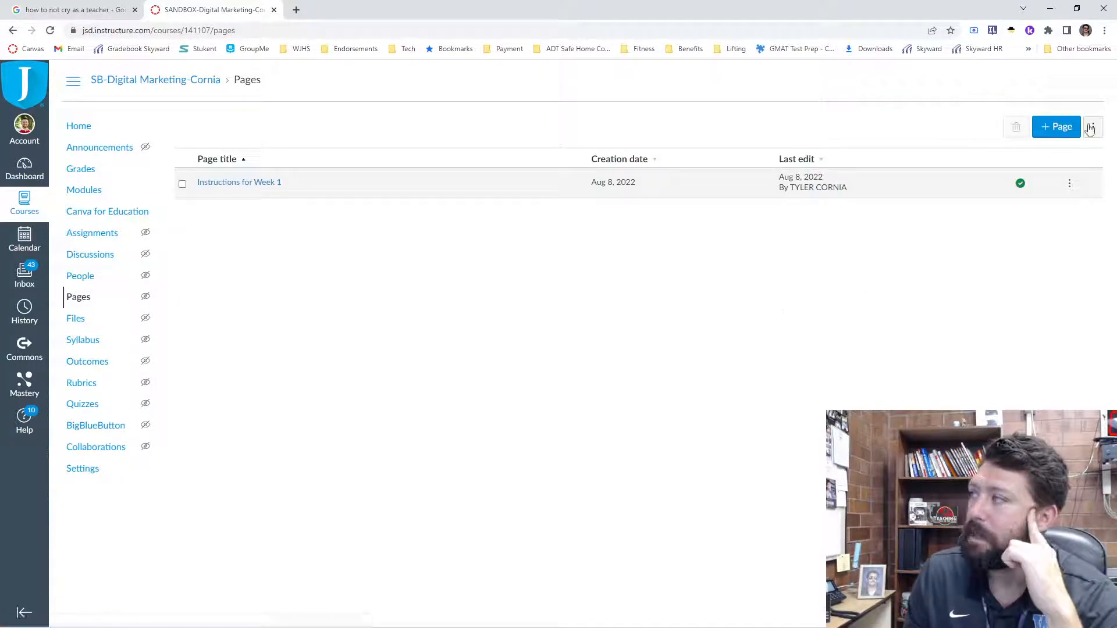
left_click(1054, 126)
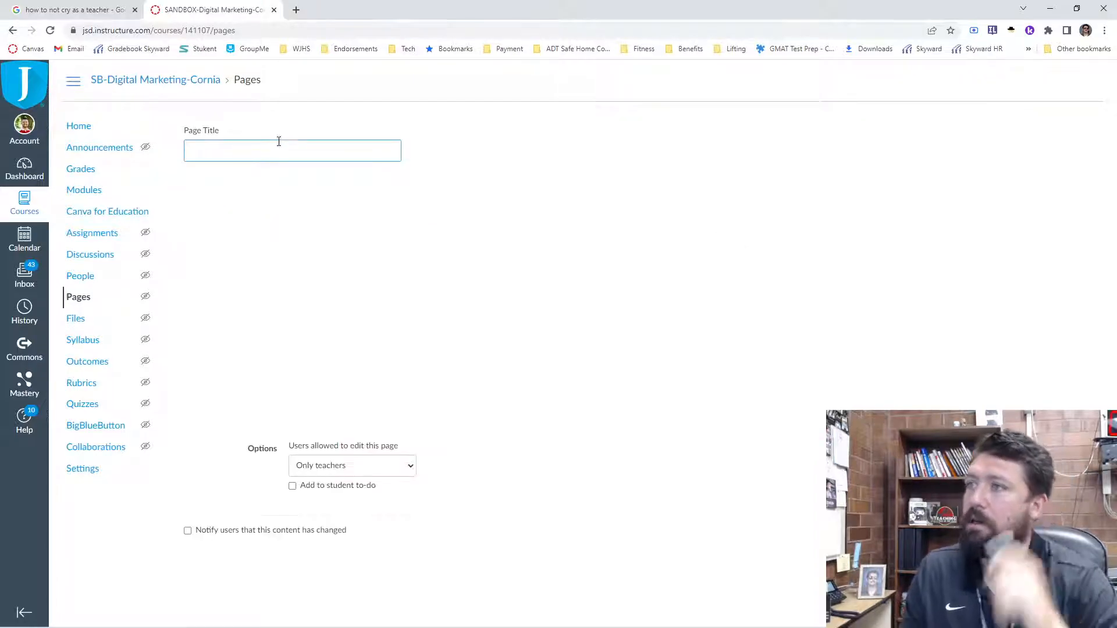
type("Home PAge")
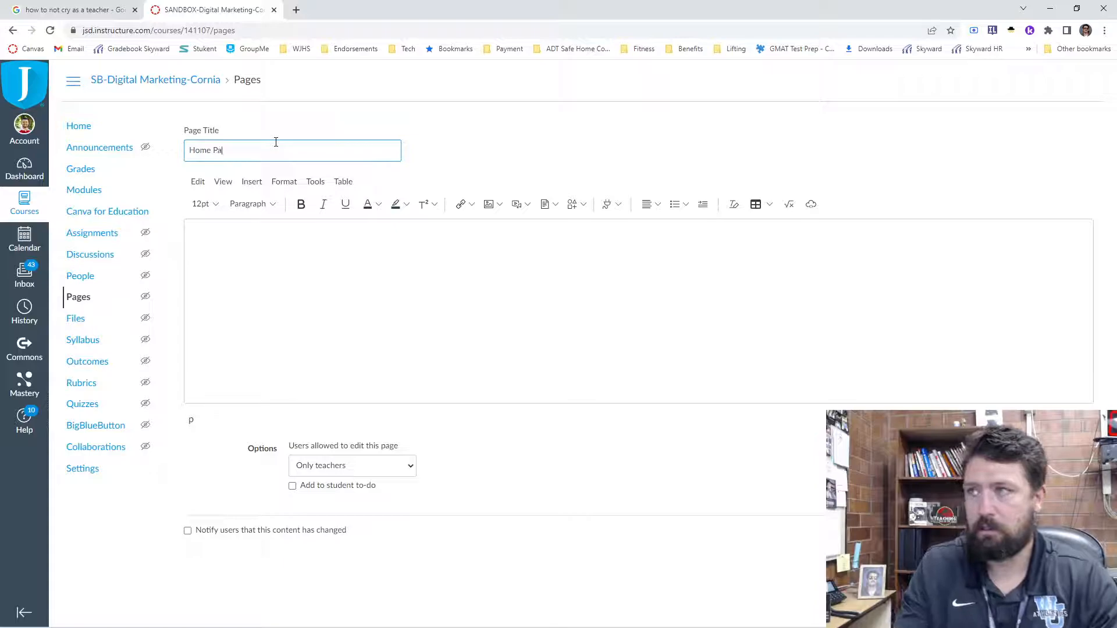
left_click(284, 258)
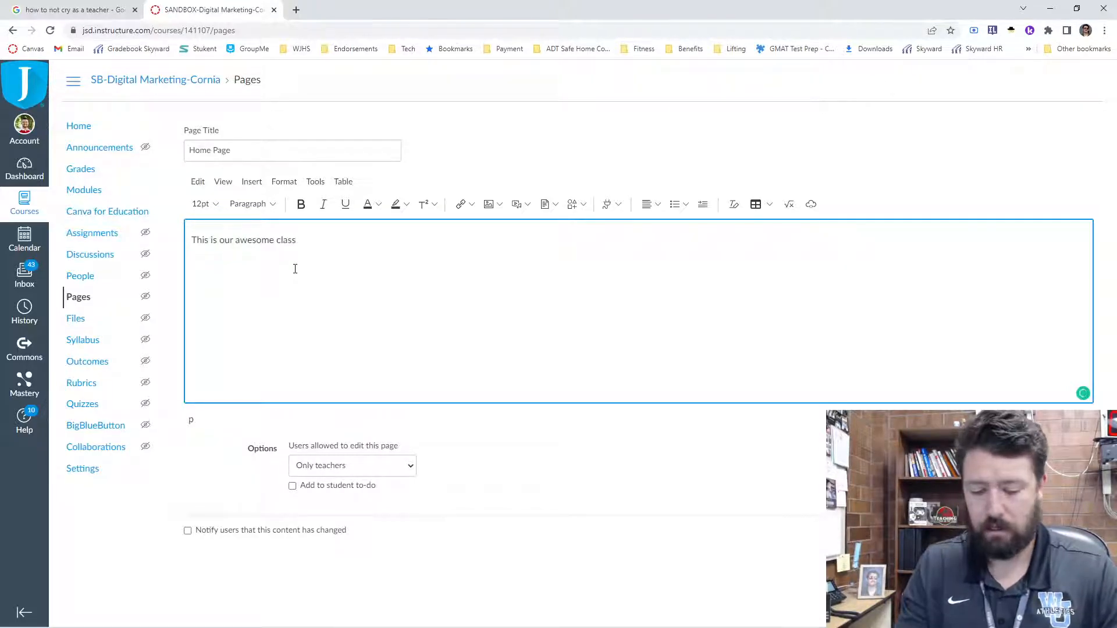
- Upload the image "ezgif.com-gif-maker (1)" from the Downloads folder and embed it in the page below the text
left_click(256, 186)
mouse_move(277, 224)
left_click(376, 230)
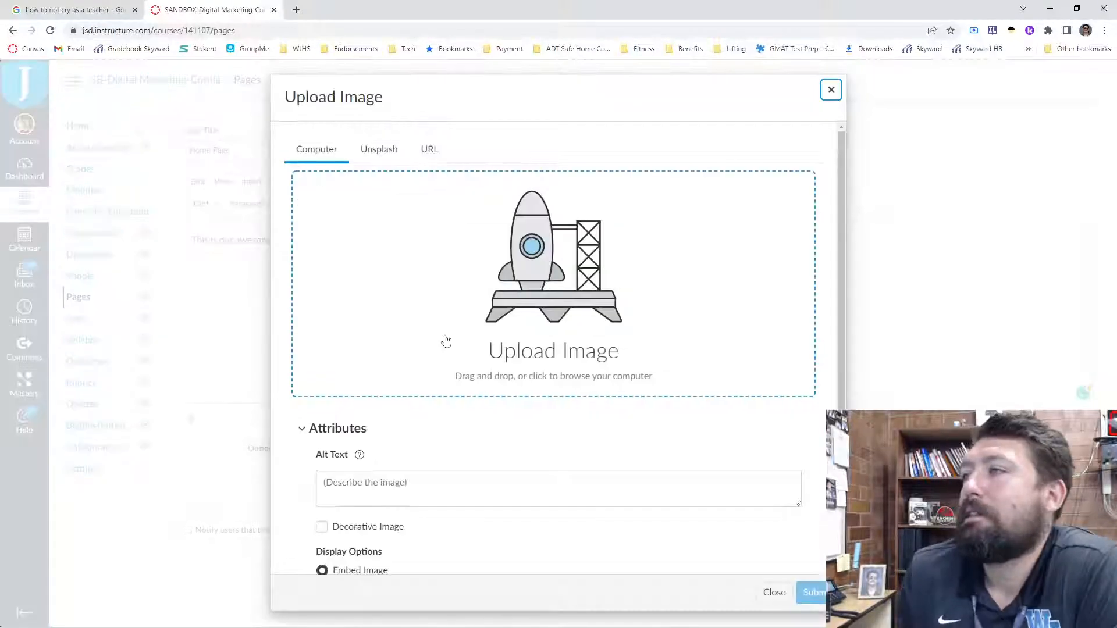
left_click(523, 356)
left_click(165, 111)
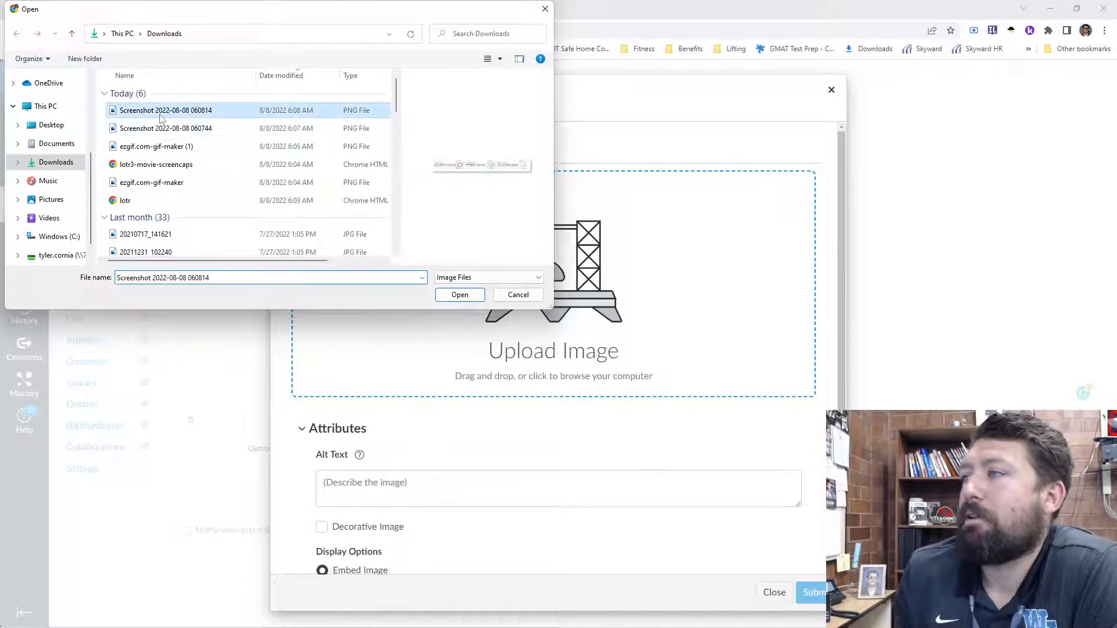
left_click(165, 129)
left_click(169, 148)
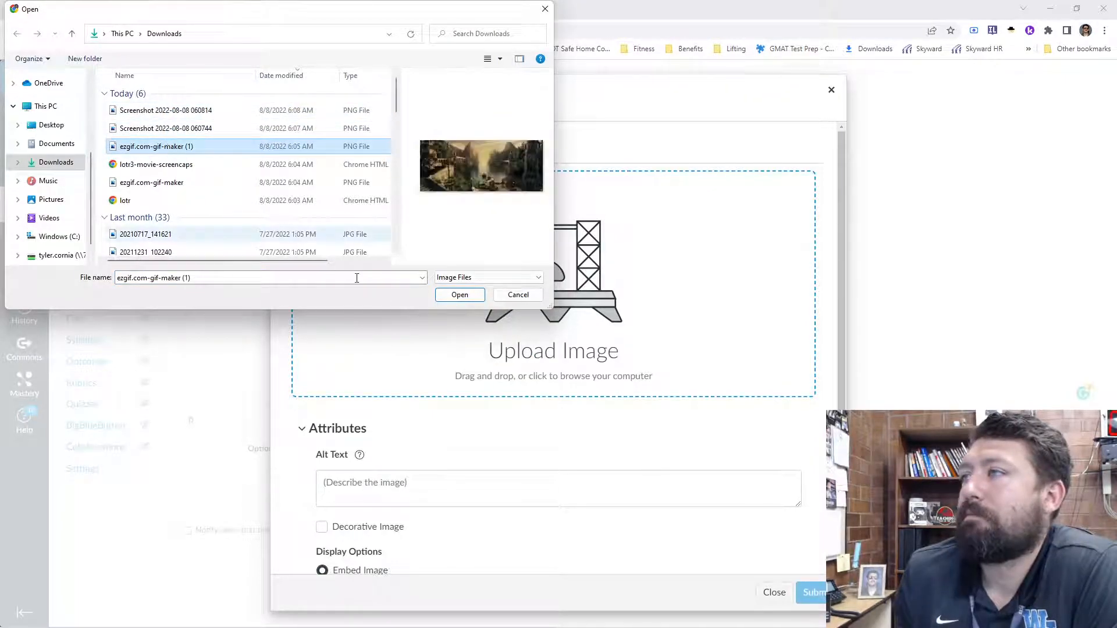
left_click(459, 294)
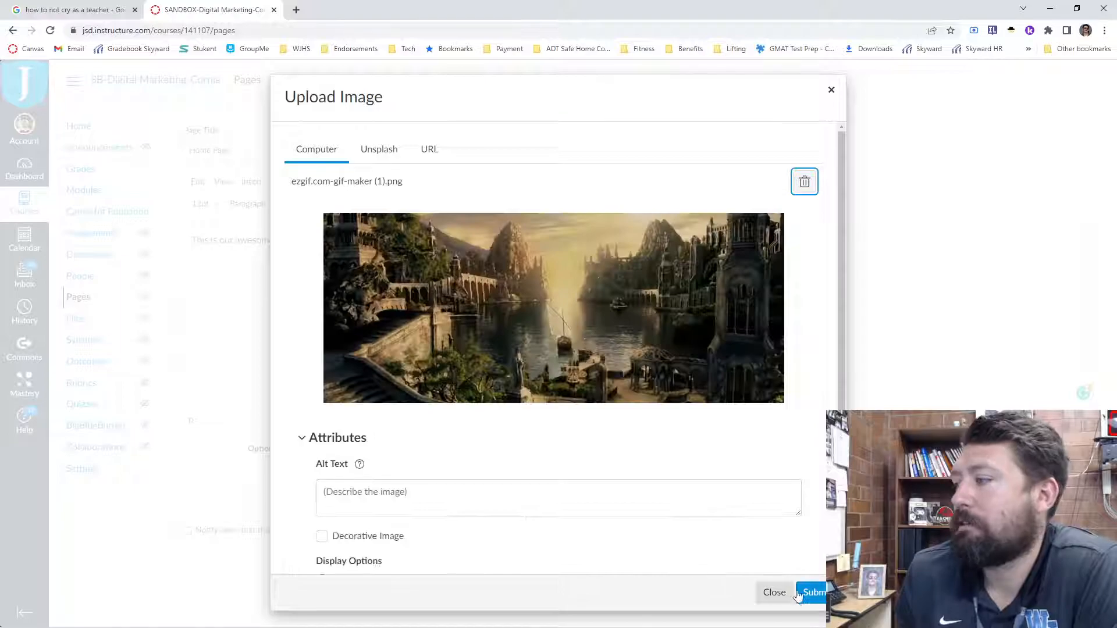
scroll(442, 459, "down", 1)
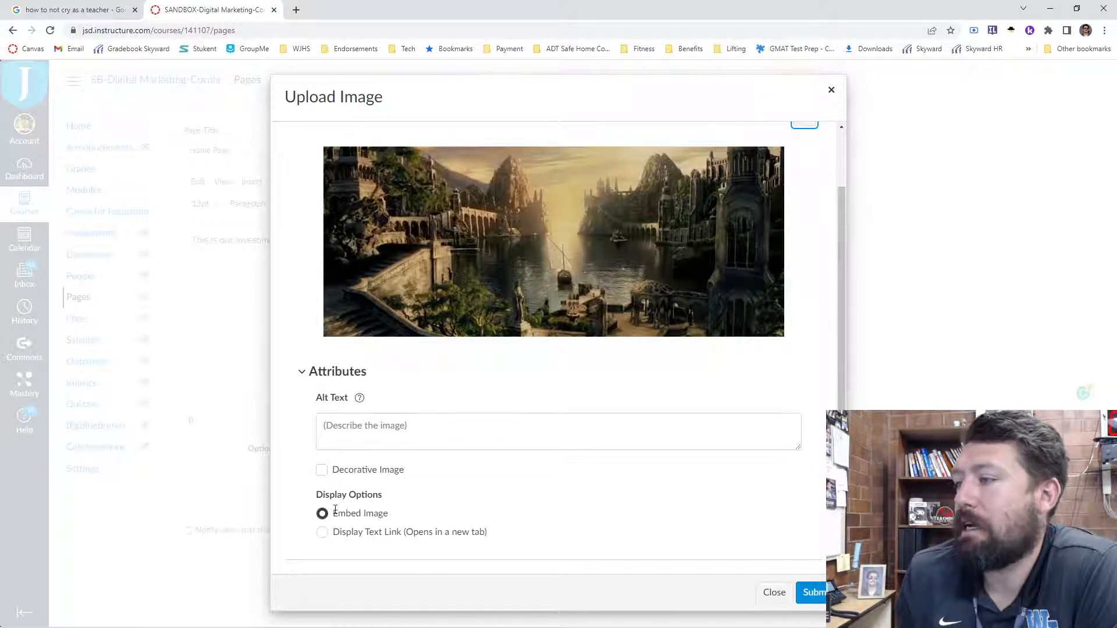
left_click(813, 593)
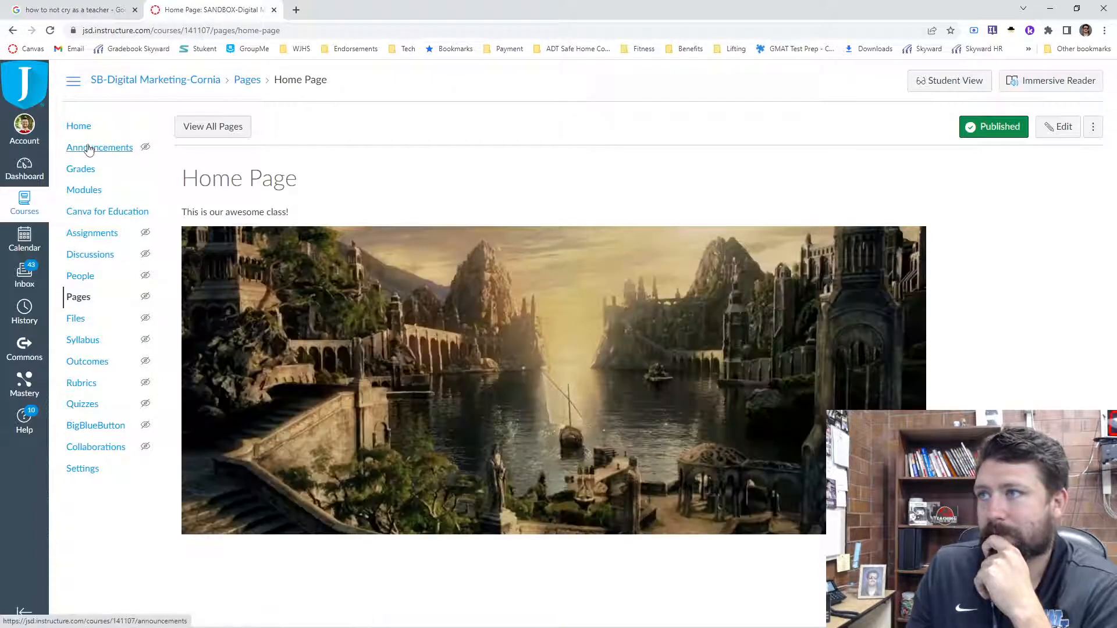
- Set the "Home Page" page as the front page from the list of all course pages
left_click(218, 129)
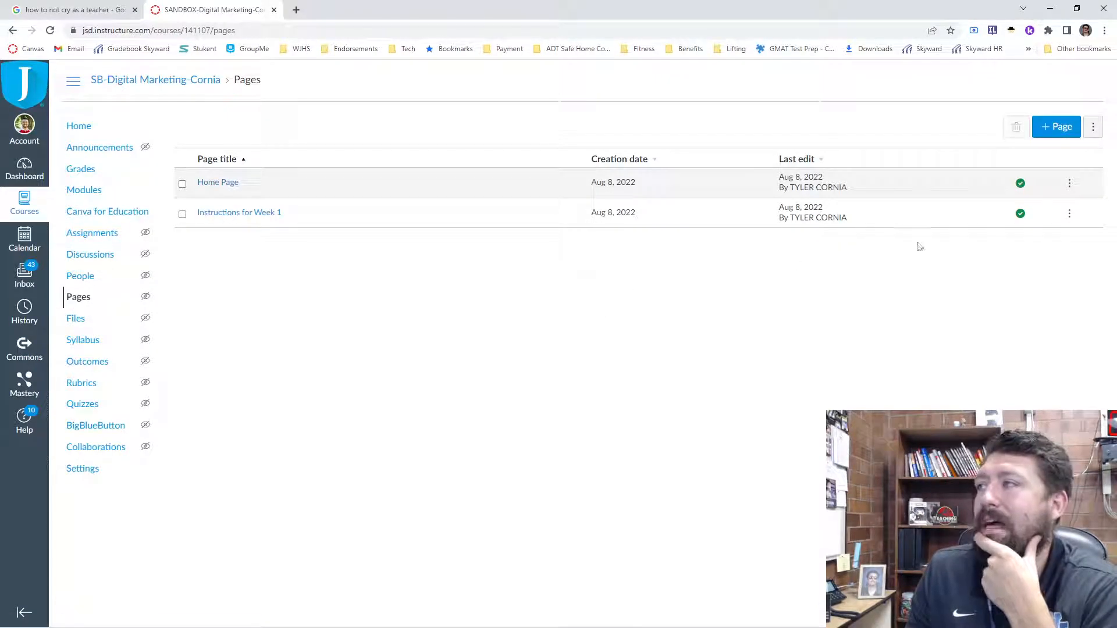
left_click(1070, 185)
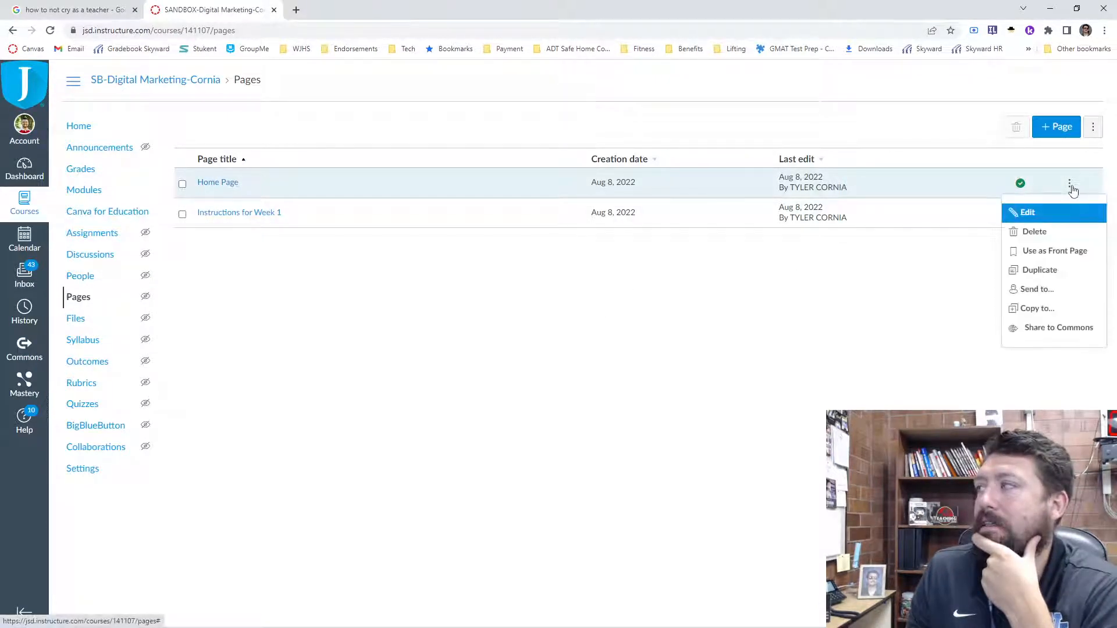
left_click(1046, 256)
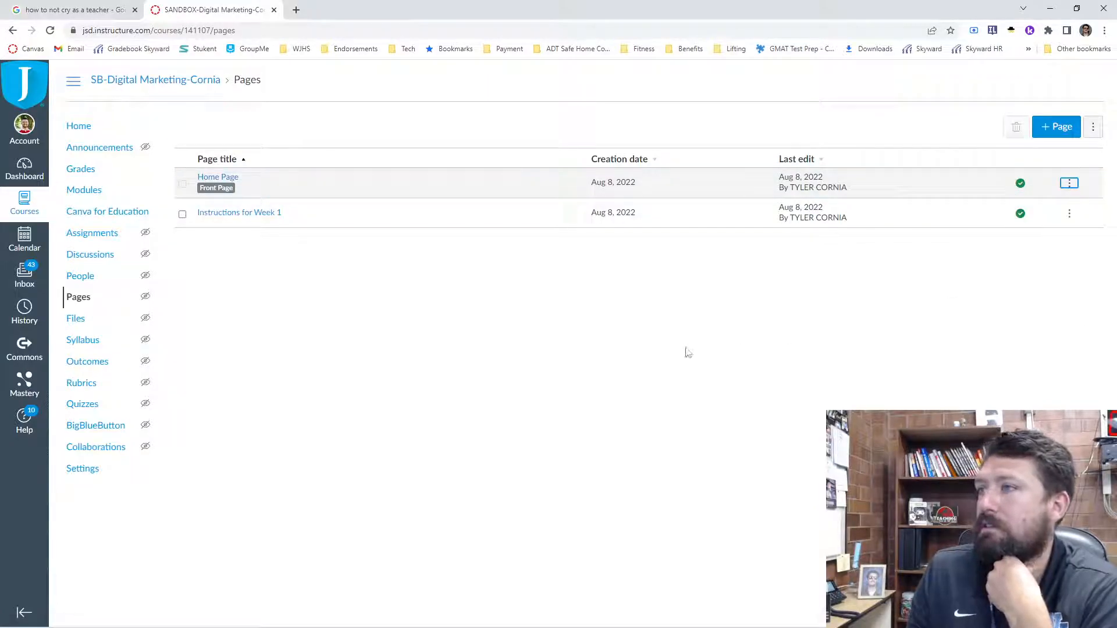
- Check what the course home displays and look through the Home Page's options for a home page setting
left_click(81, 129)
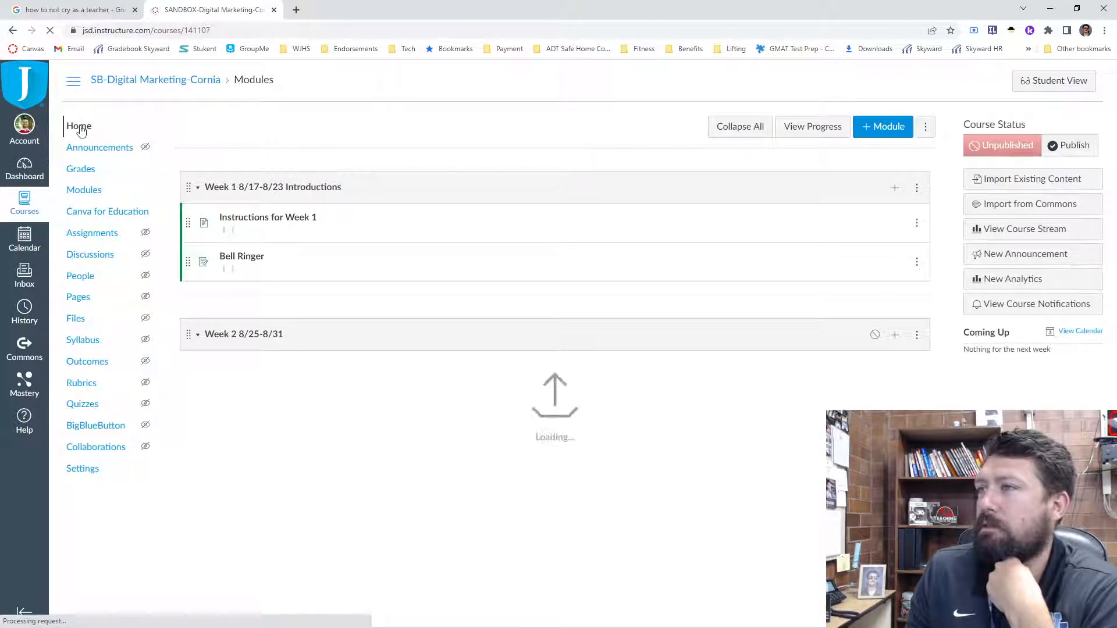
left_click(89, 299)
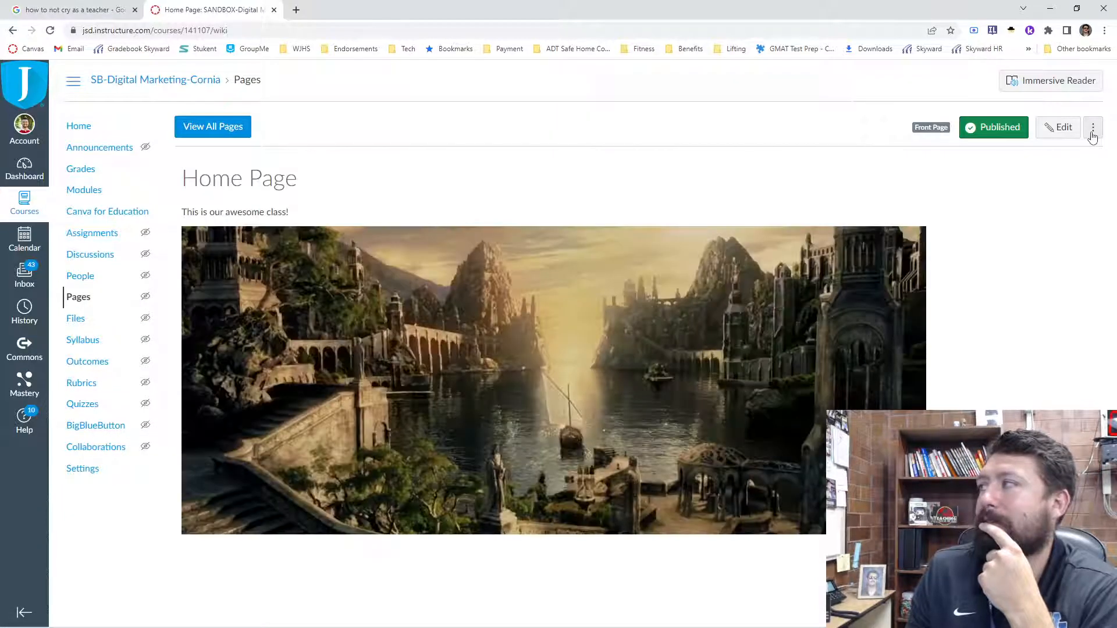
left_click(1093, 128)
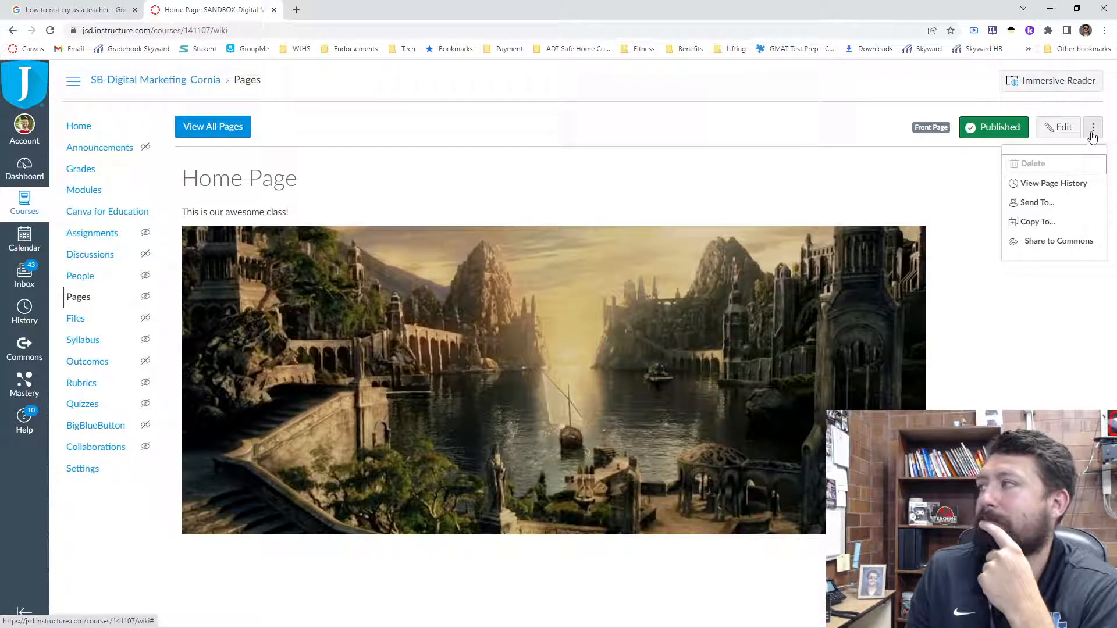
left_click(241, 129)
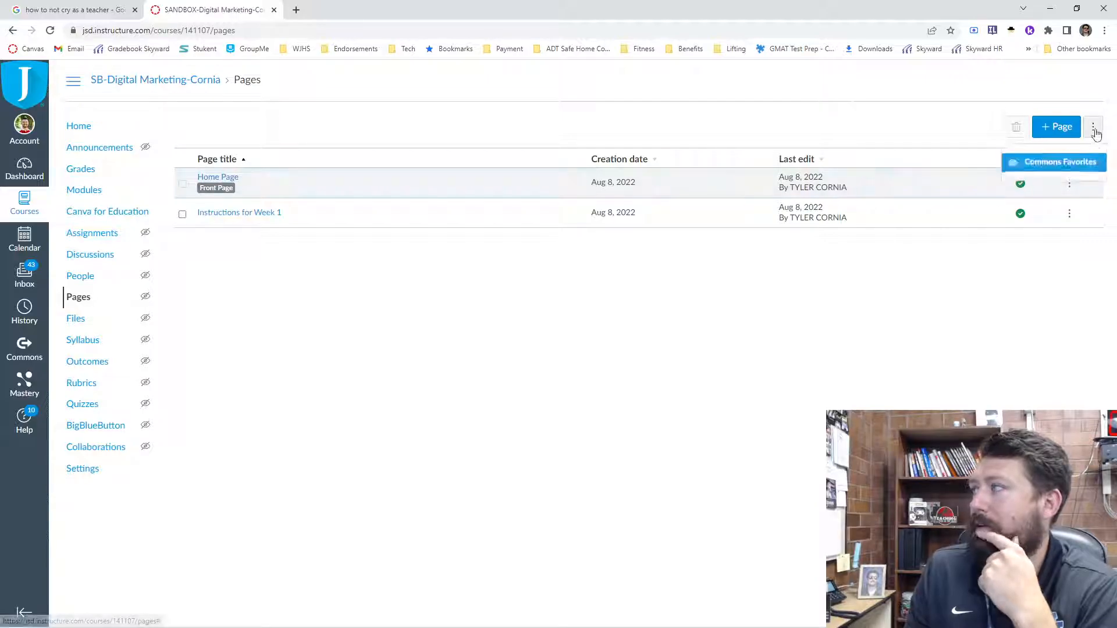
left_click(1070, 185)
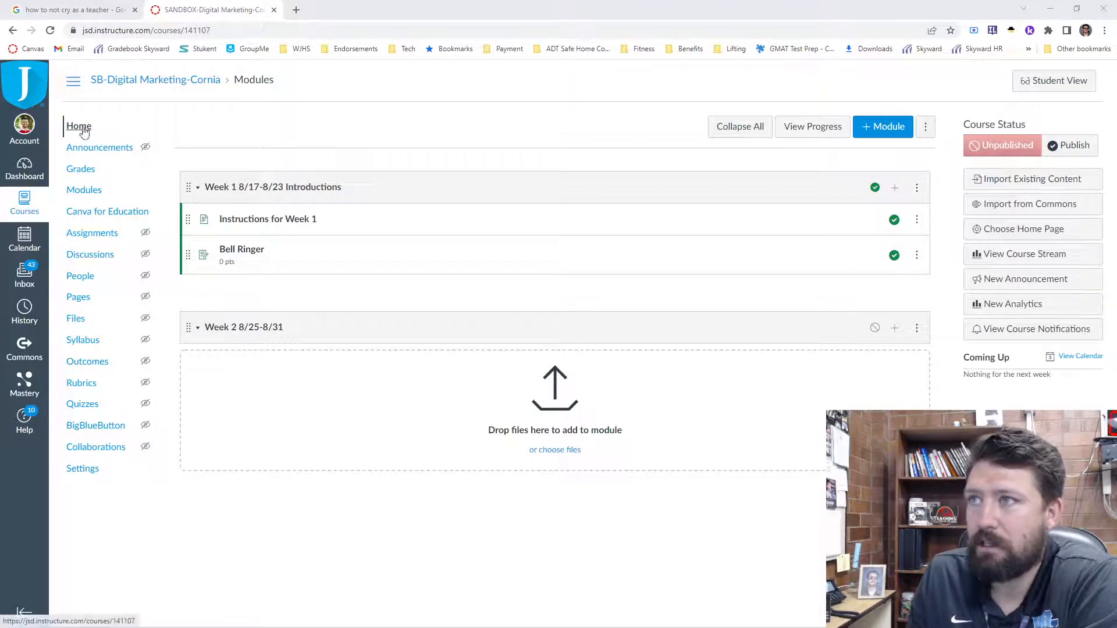
- Choose Pages Front Page as the course home page and save the choice
left_click(1011, 229)
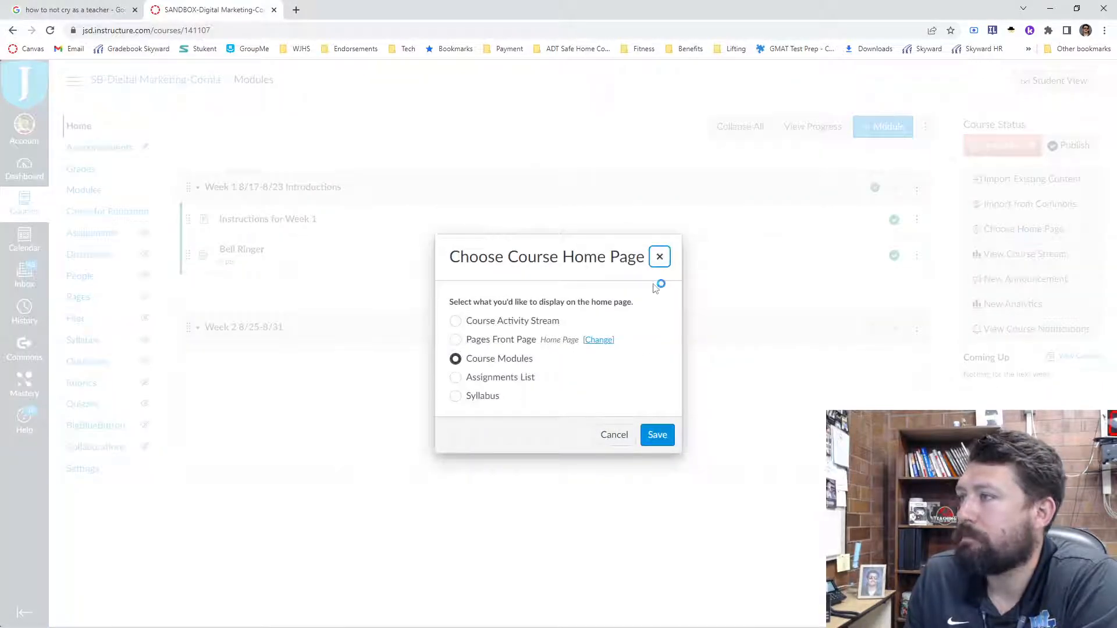
left_click(456, 341)
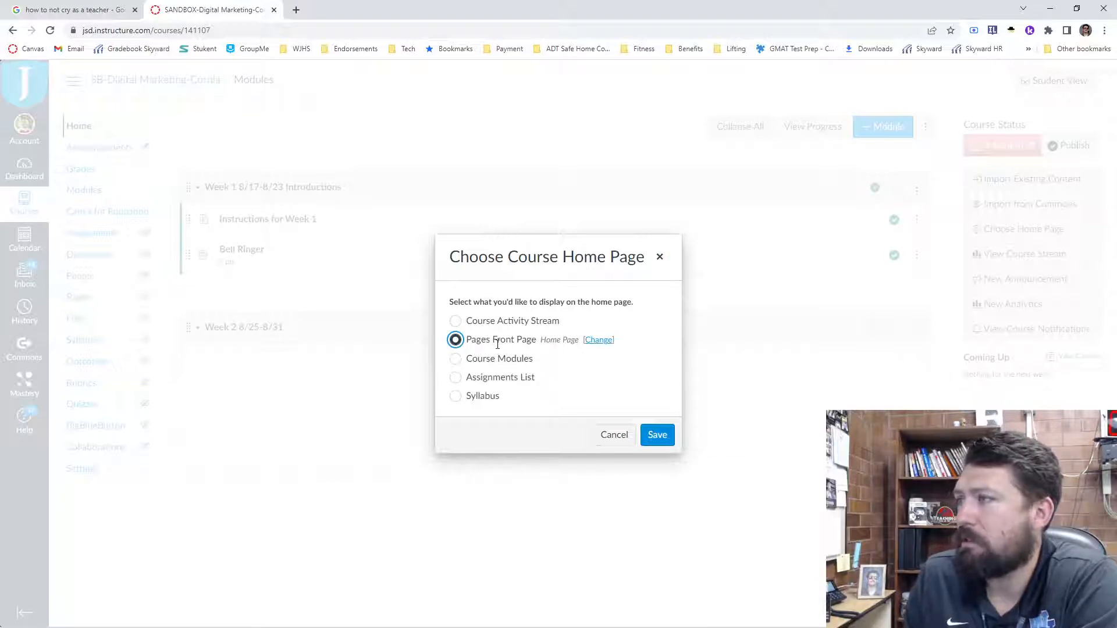
left_click(657, 436)
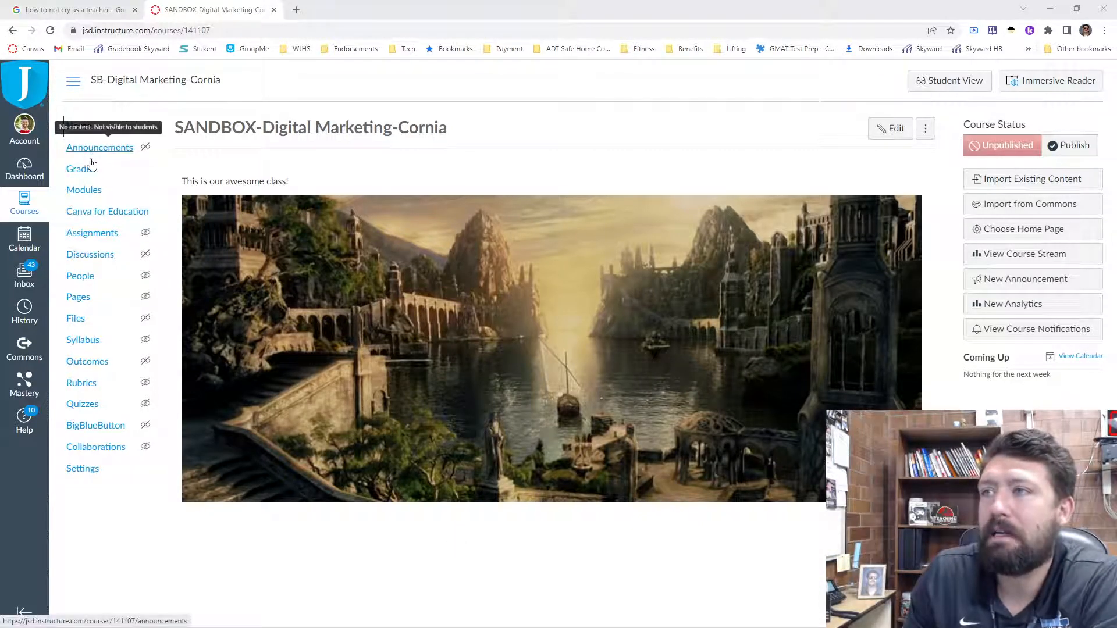
- Open the Bell Ringer assignment from the Week 1 module, review its editing settings, and return to the assignment page
left_click(90, 191)
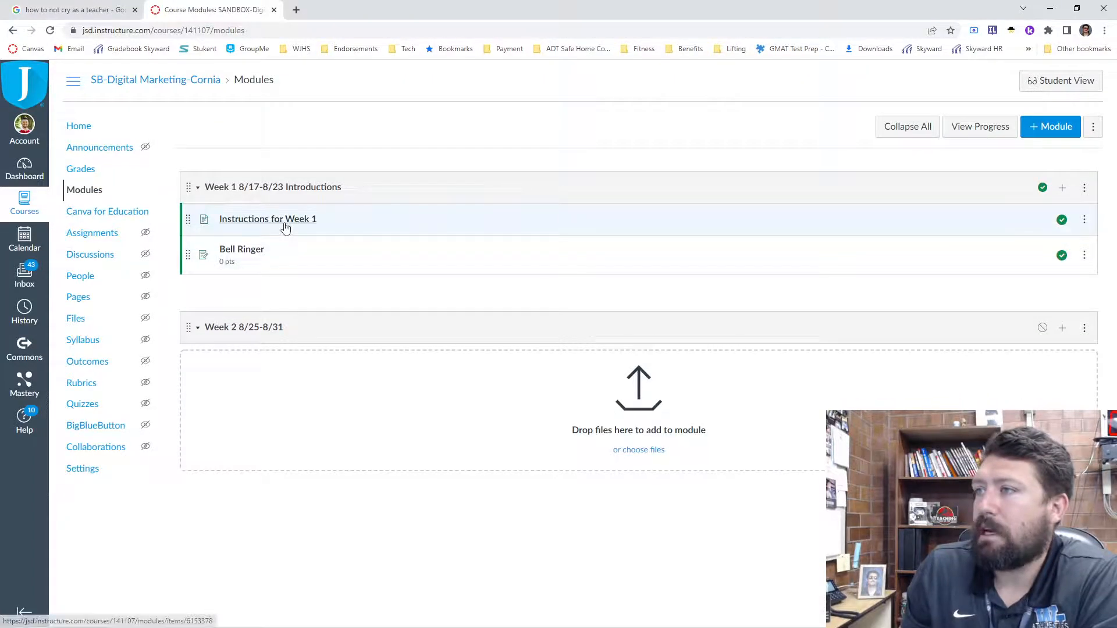
left_click(256, 252)
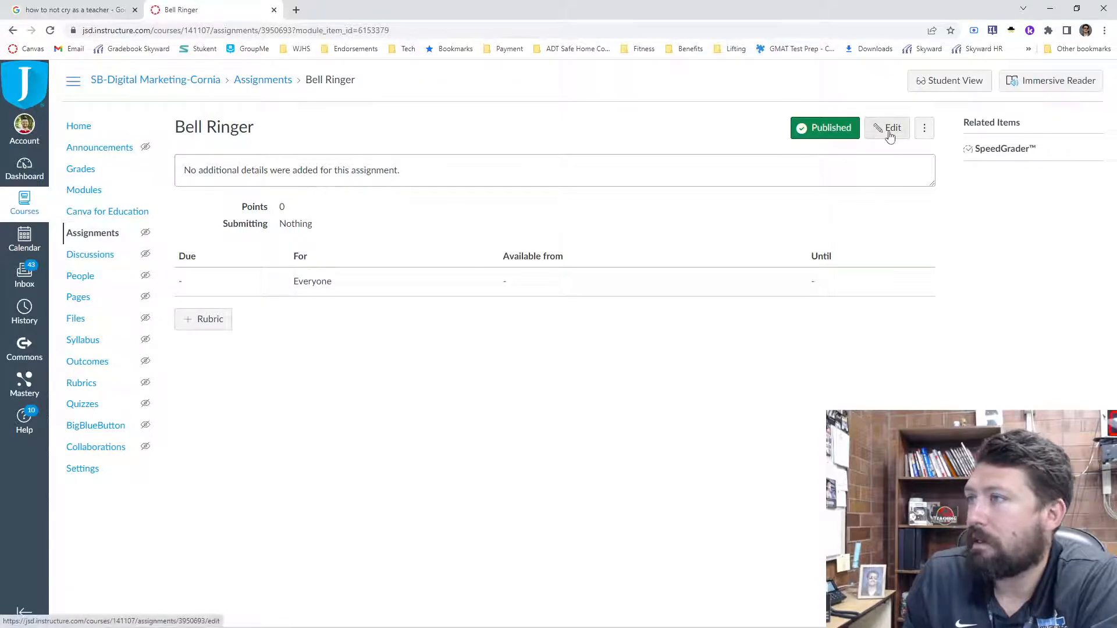
left_click(888, 130)
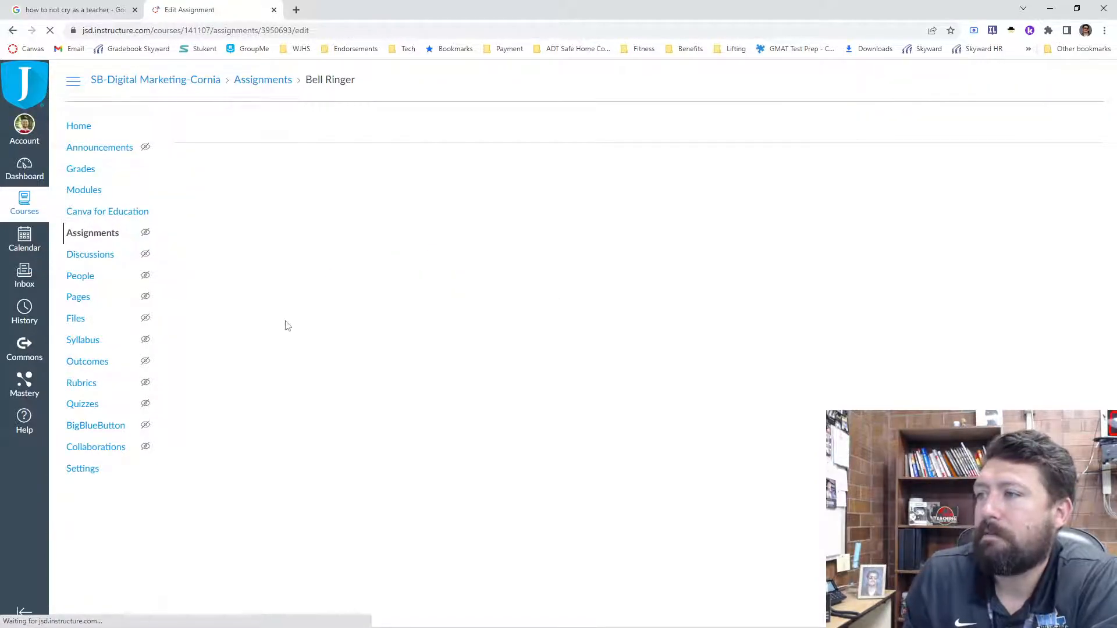
scroll(244, 465, "down", 3)
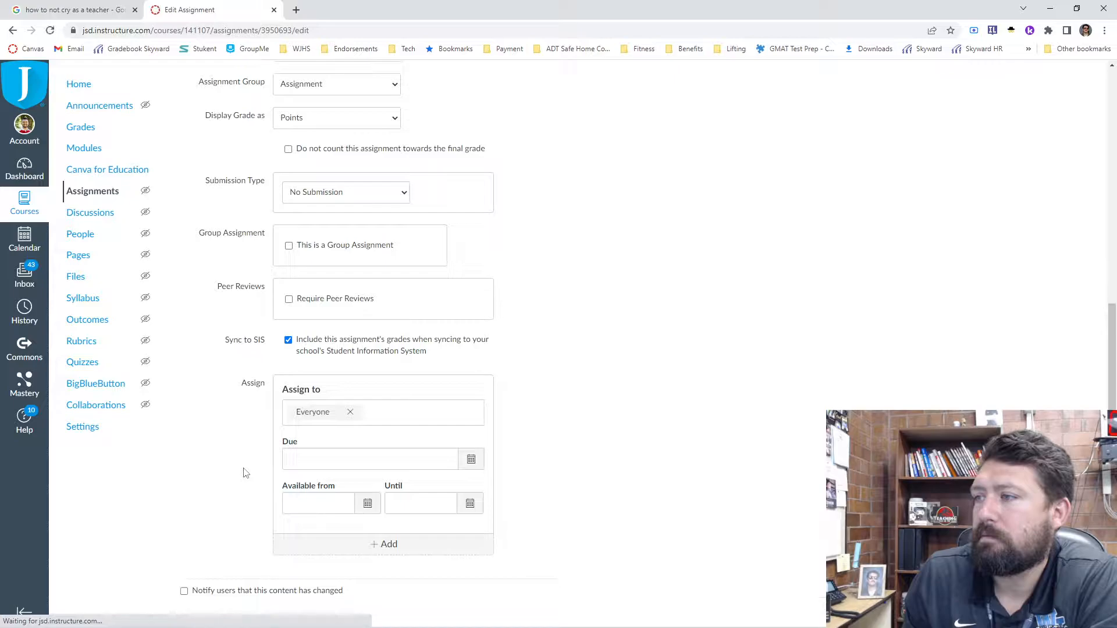
scroll(243, 472, "up", 5)
scroll(227, 430, "up", 3)
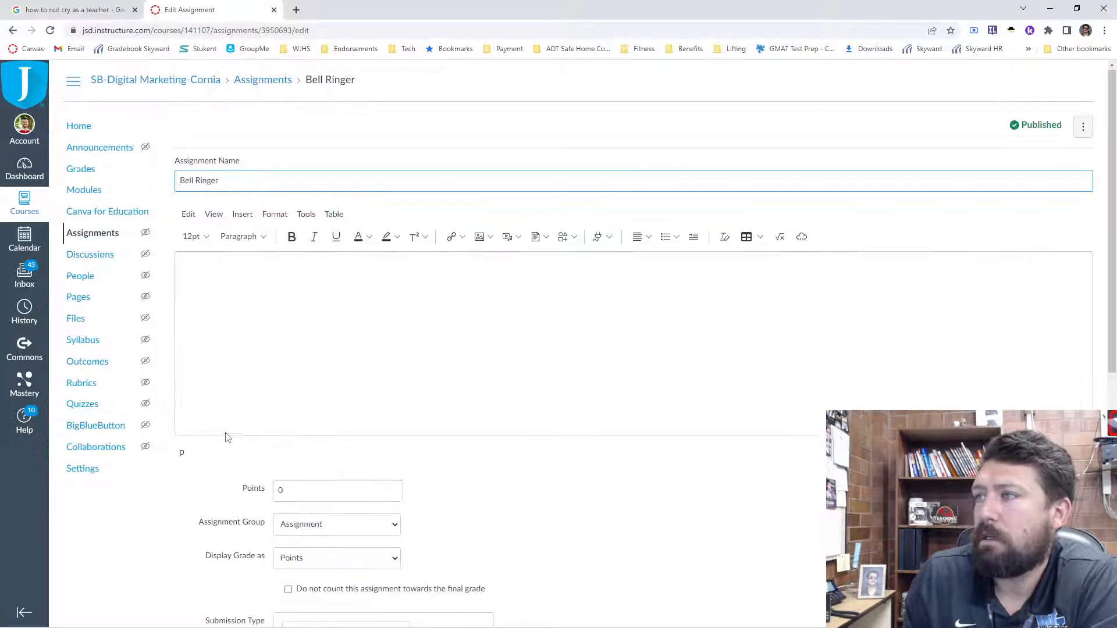
scroll(660, 510, "down", 8)
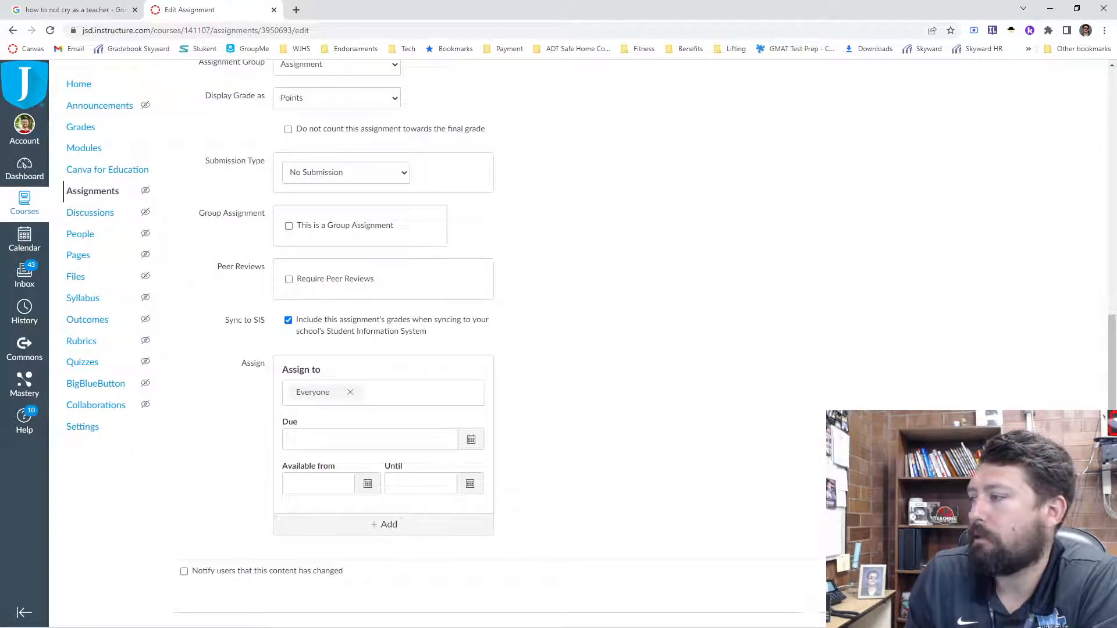
left_click(1077, 593)
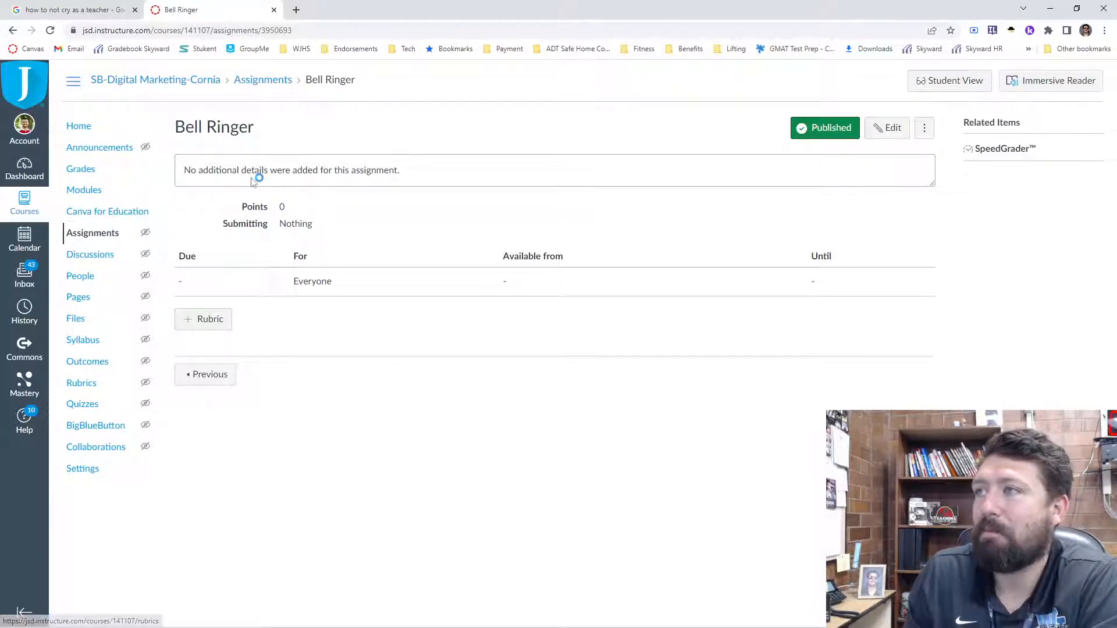
- Review the blank rubric form and existing rubrics for the Bell Ringer assignment, and open the course's rubric management page
left_click(198, 324)
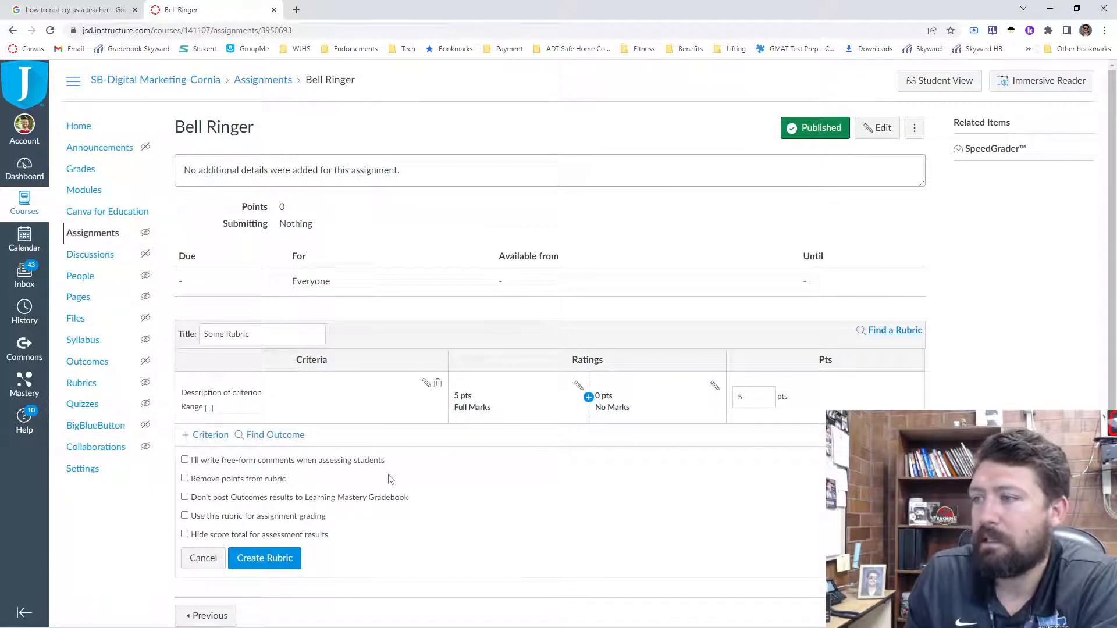
scroll(387, 479, "down", 1)
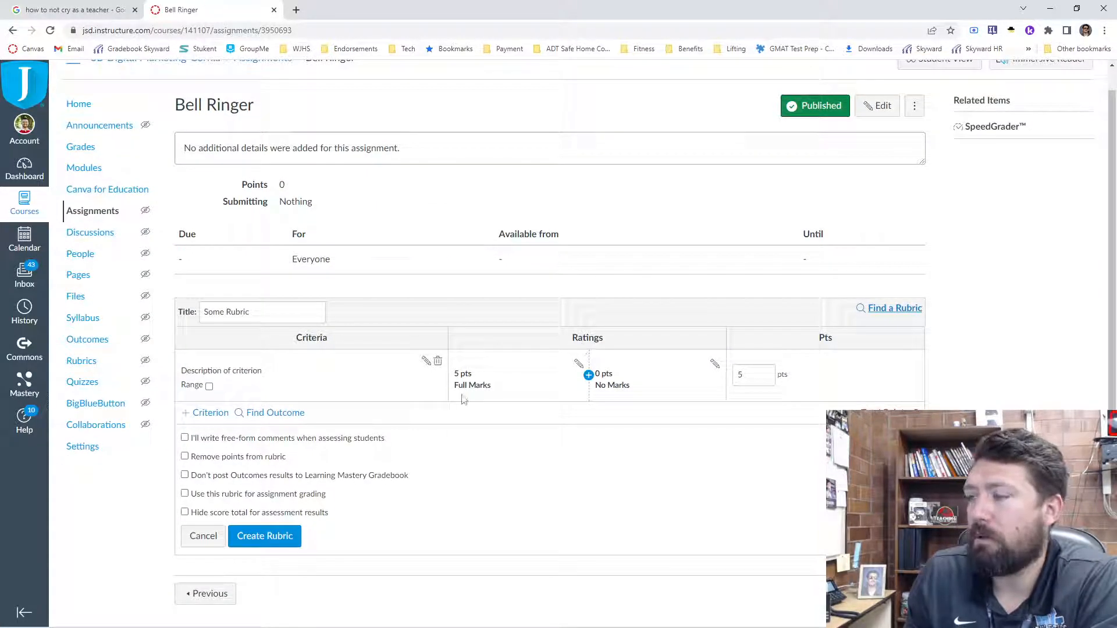
left_click(909, 315)
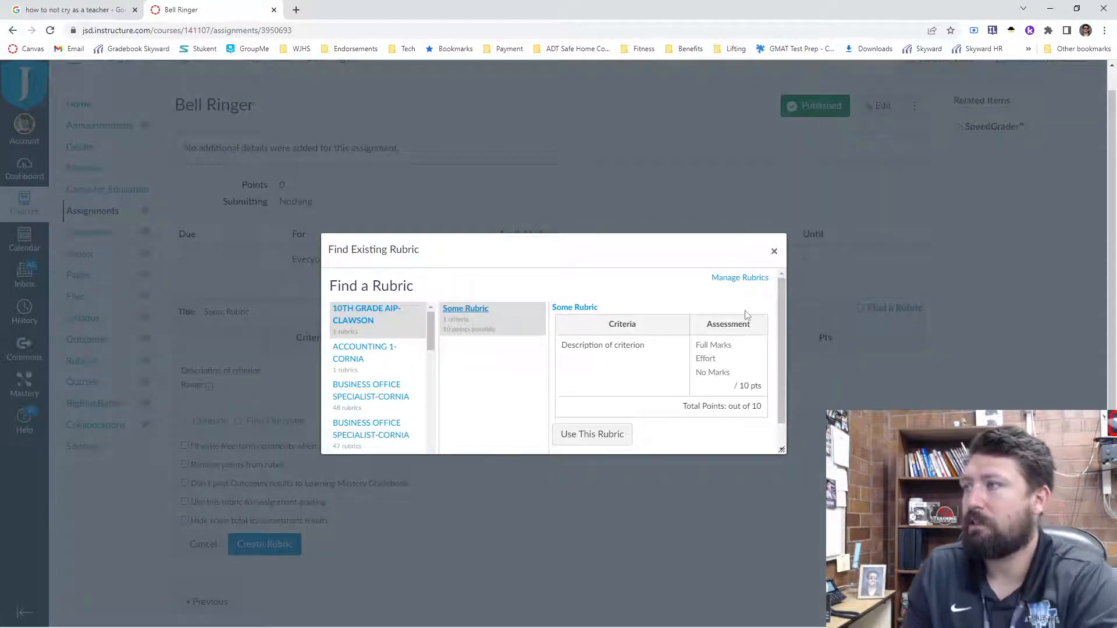
left_click(739, 278)
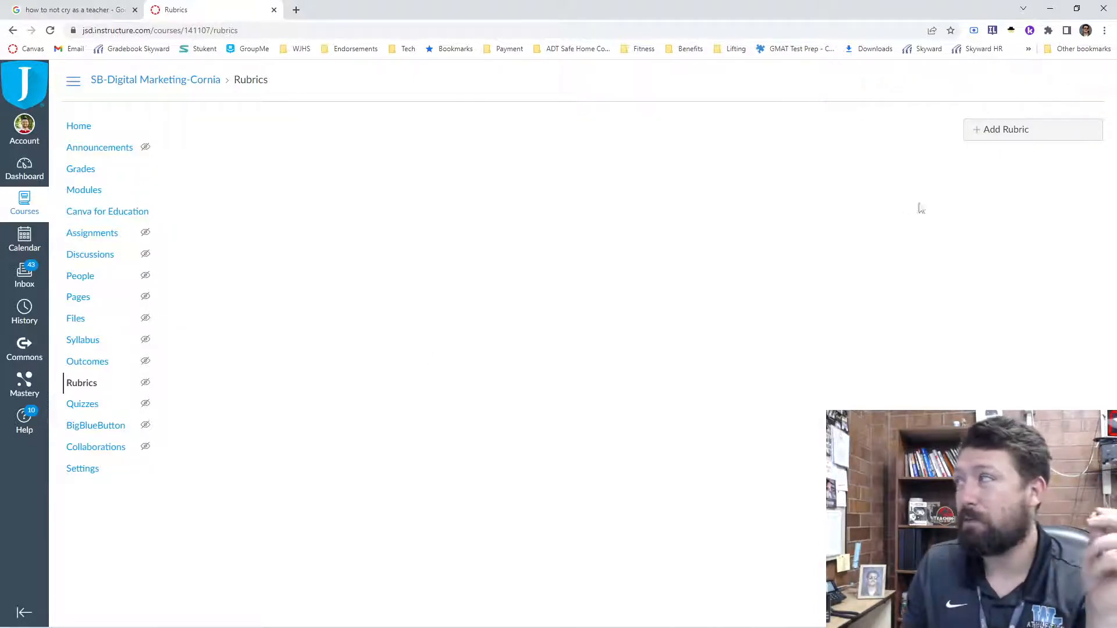
- Start a new course rubric titled "Test Rubric"
left_click(992, 129)
triple_click(258, 146)
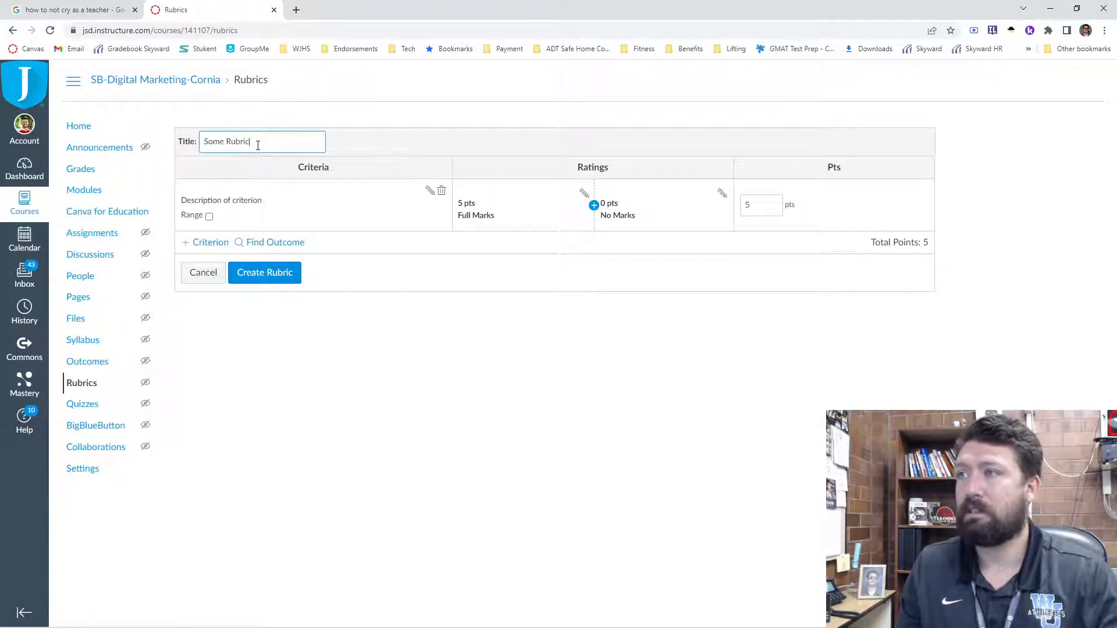
type("Test Rubric")
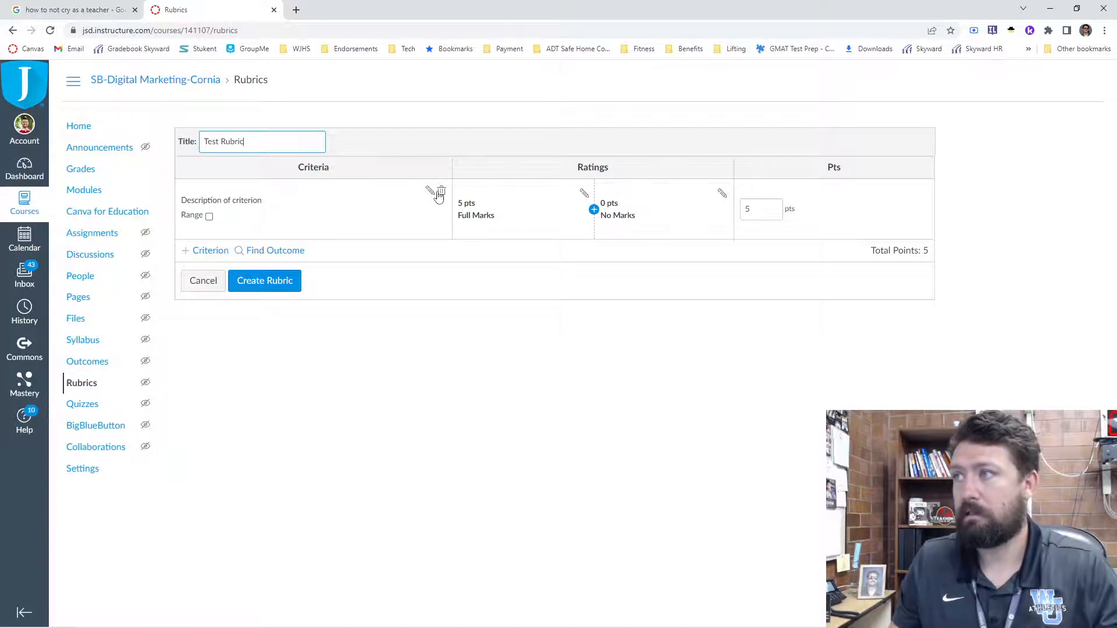
- Set the Full Marks rating to 4 points with the description "Student exceeded expectations"
left_click(584, 192)
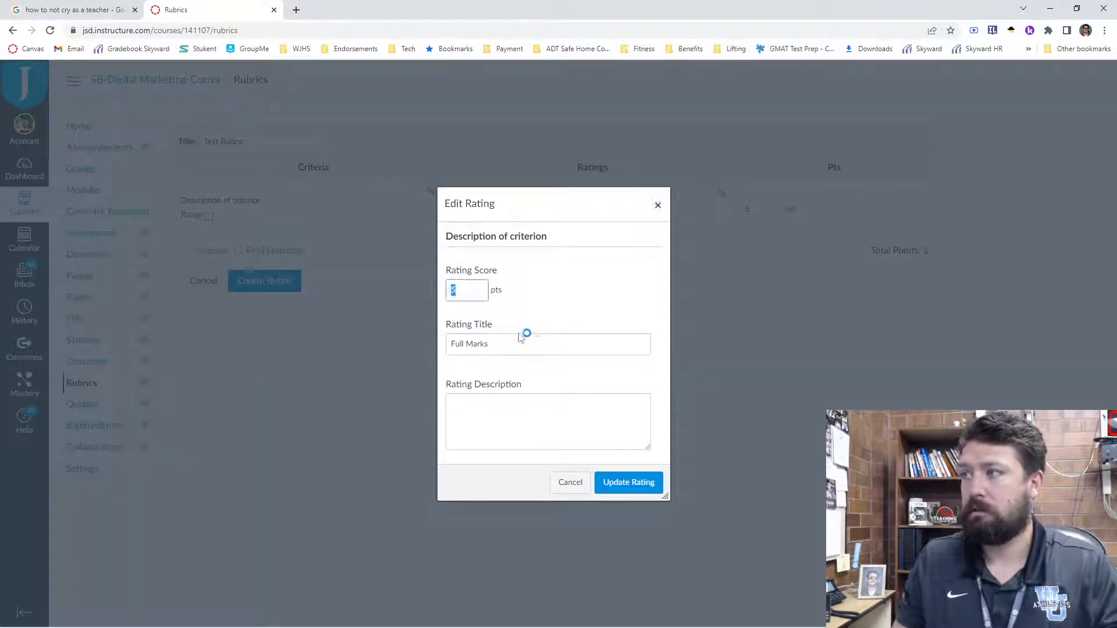
key("Tab")
left_click(497, 407)
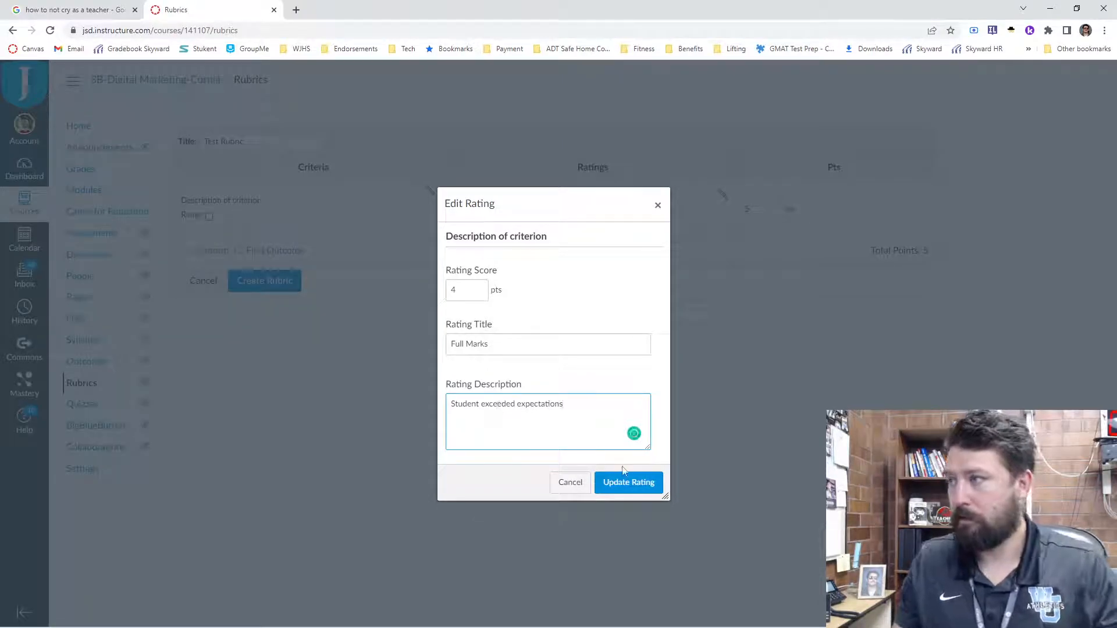
left_click(627, 482)
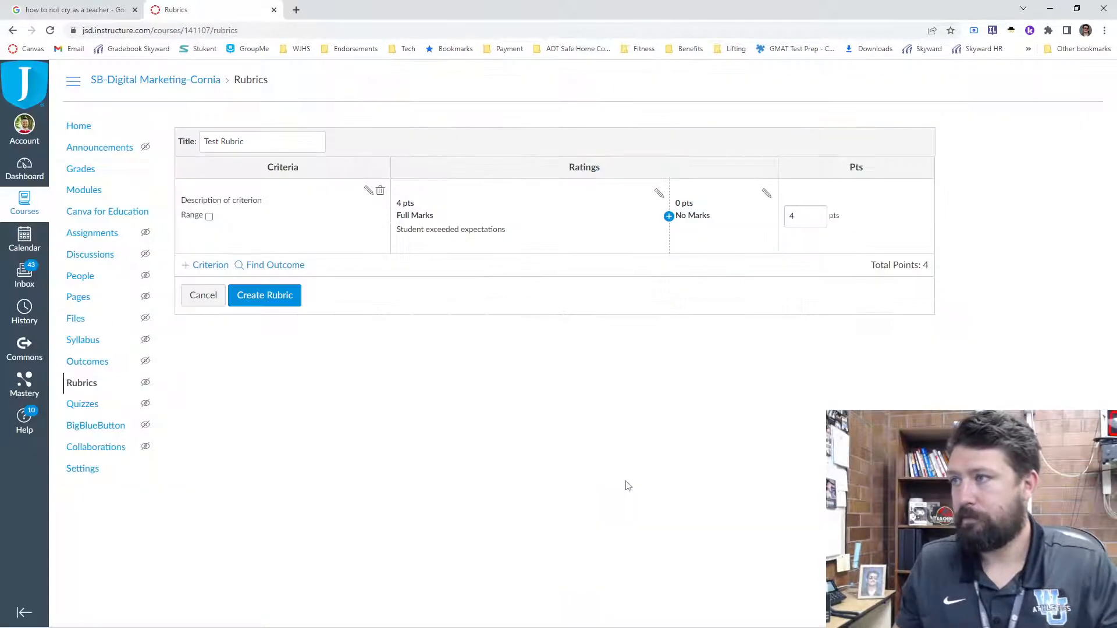
- Give the No Marks rating the description "this sucks" and update the rating
left_click(767, 194)
left_click(523, 428)
type("this sucks")
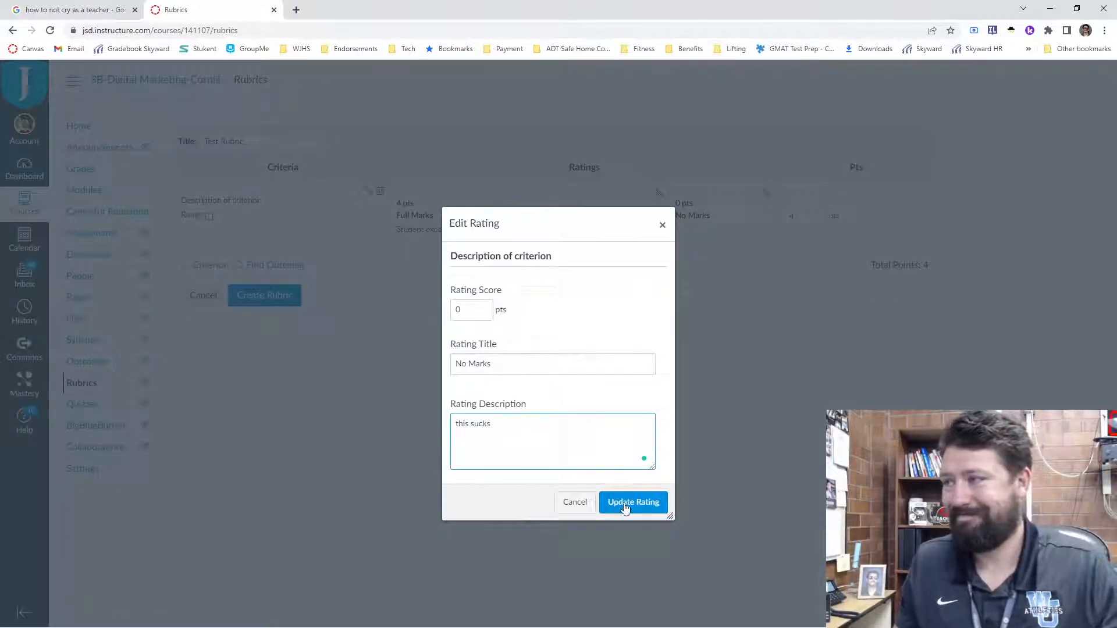
left_click(624, 503)
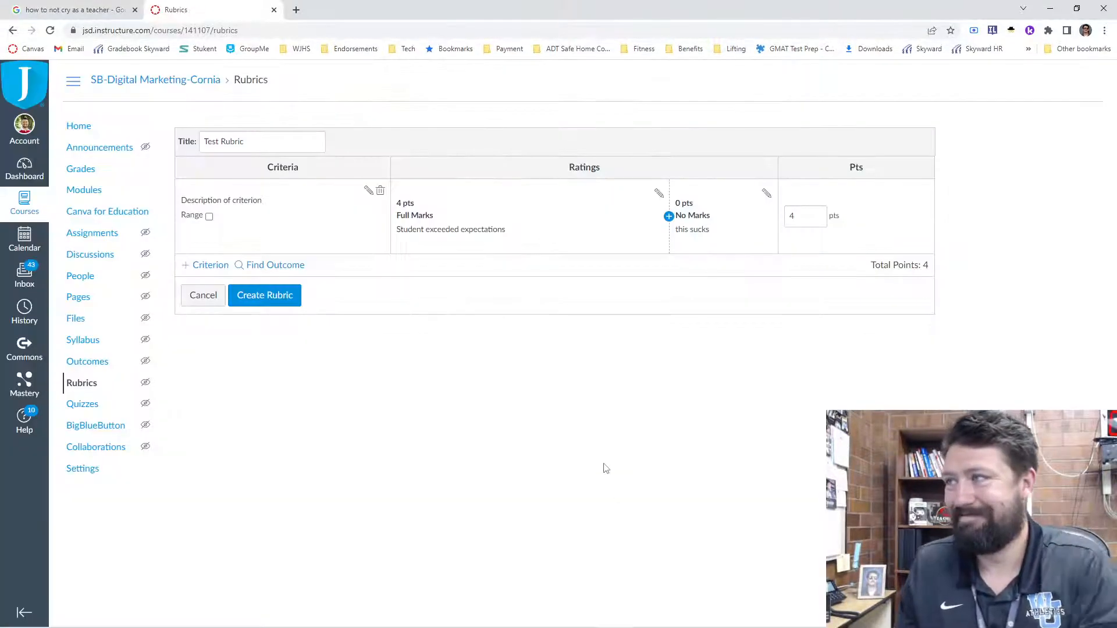
- Create the Test Rubric with its entered ratings and return to the course home page
left_click(277, 298)
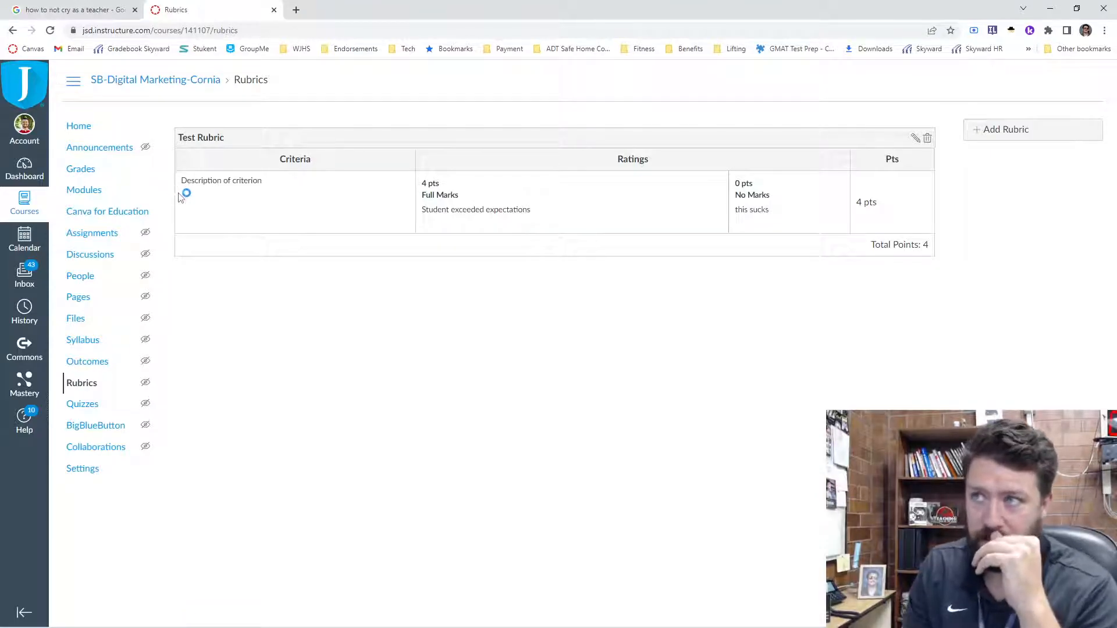
left_click(81, 131)
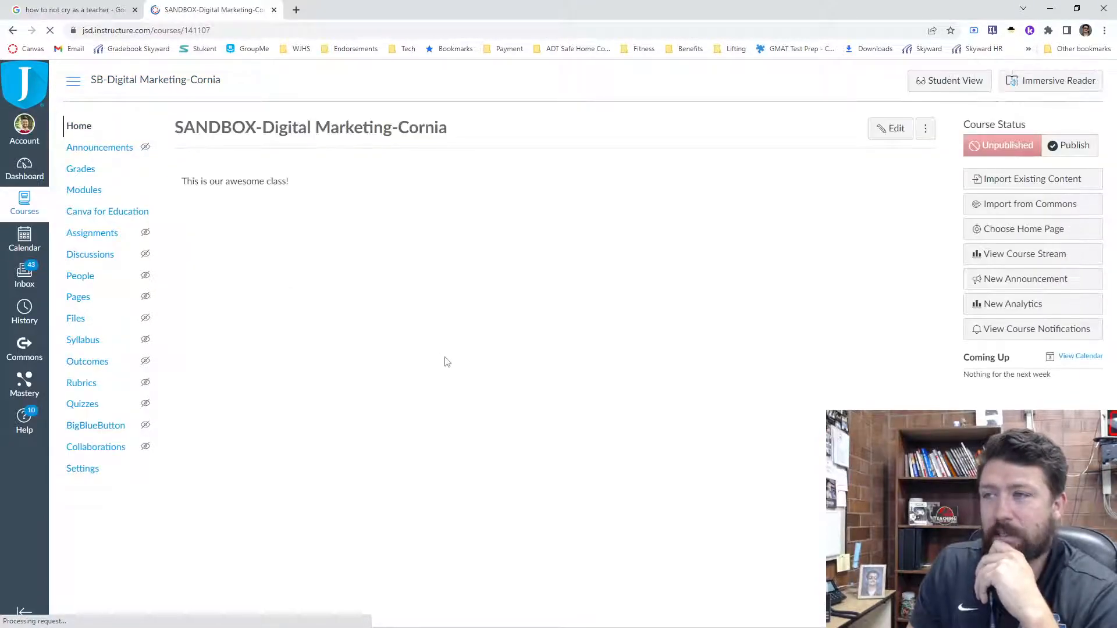
left_click(890, 128)
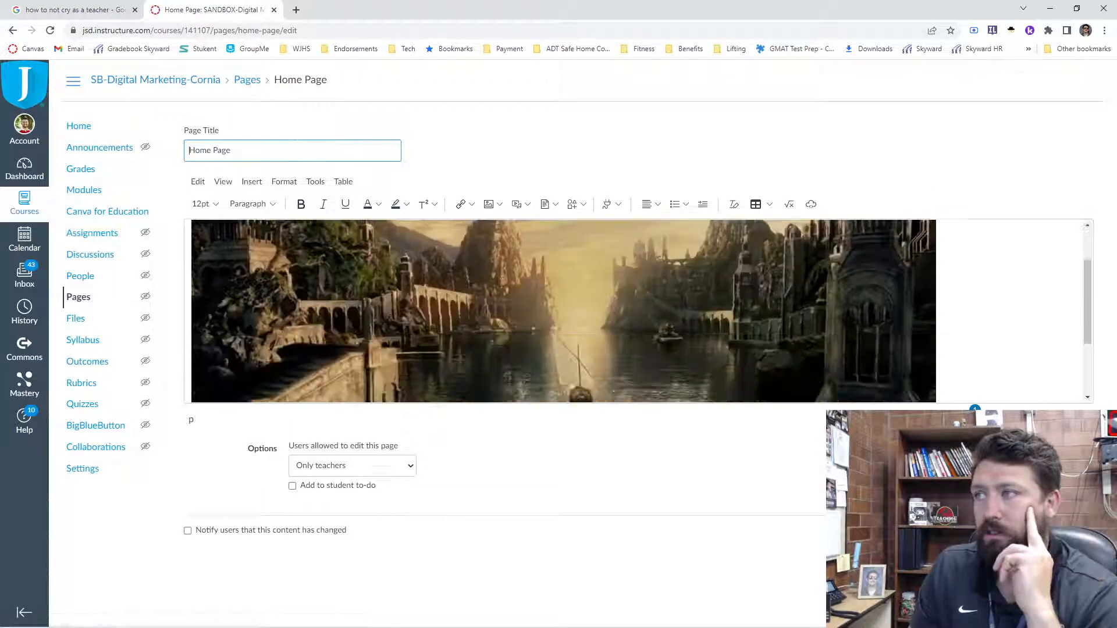
left_click(952, 363)
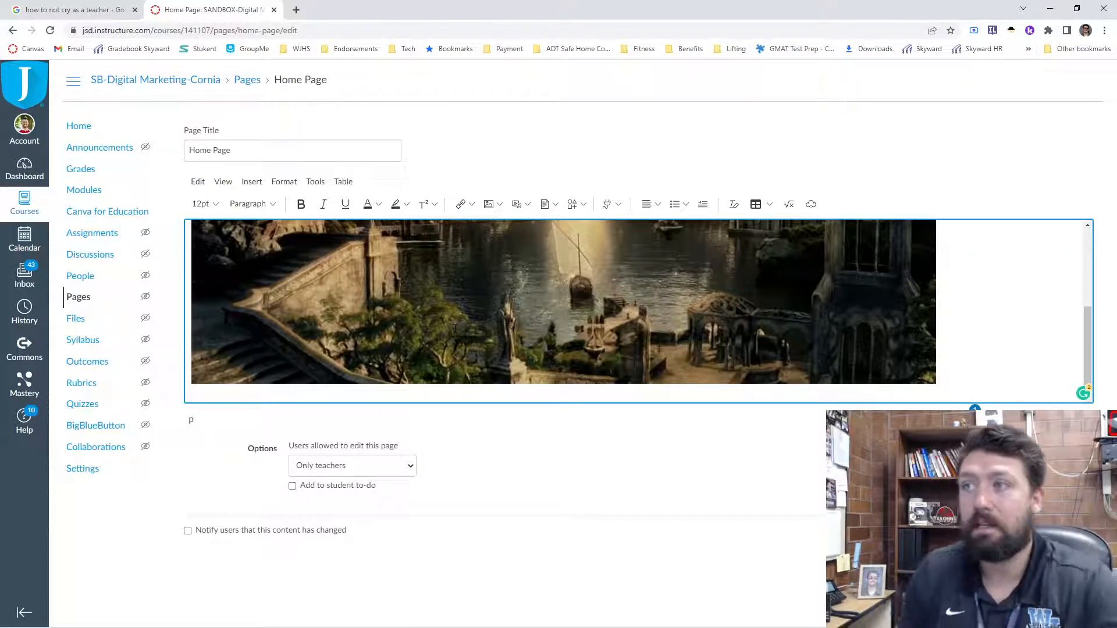
left_click(79, 128)
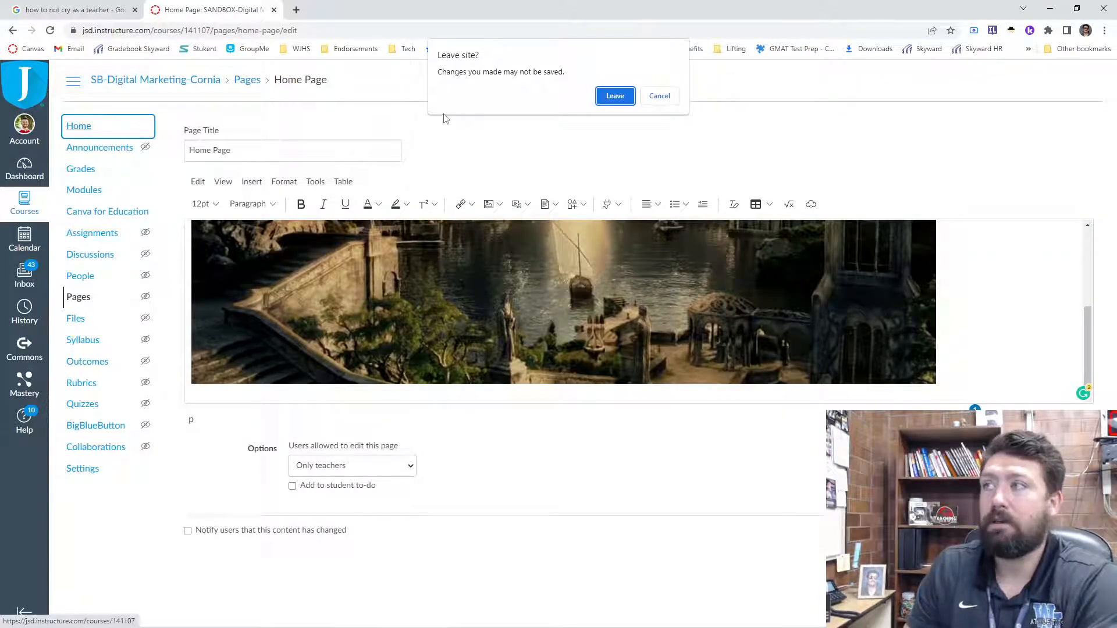
left_click(628, 102)
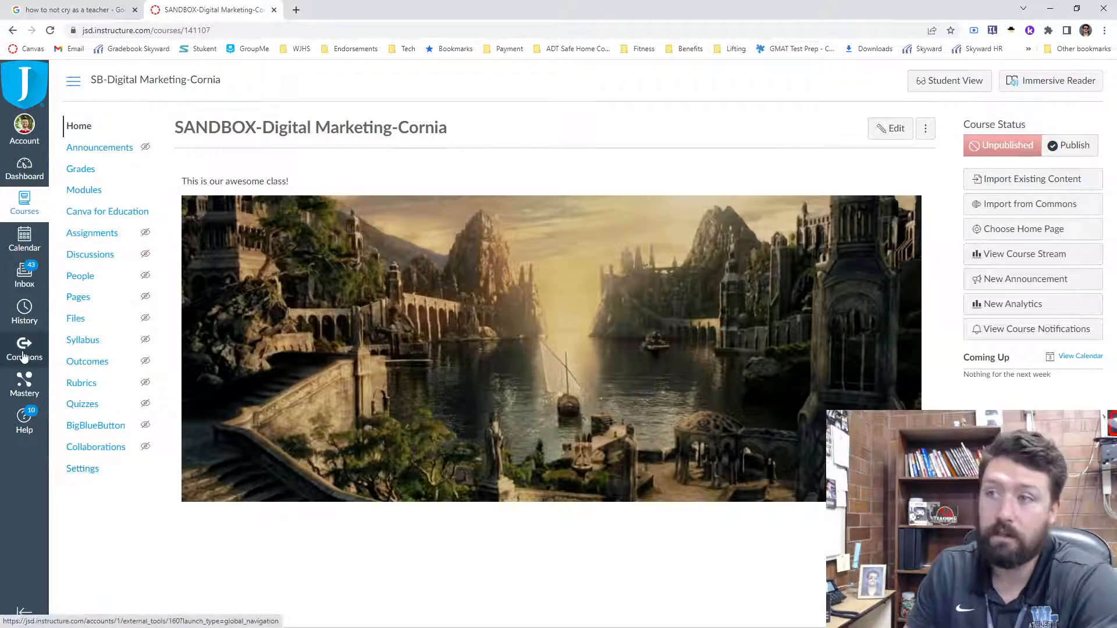
- Examine the Copy a Canvas Course import options reached from the course settings, and cancel the import
left_click(84, 470)
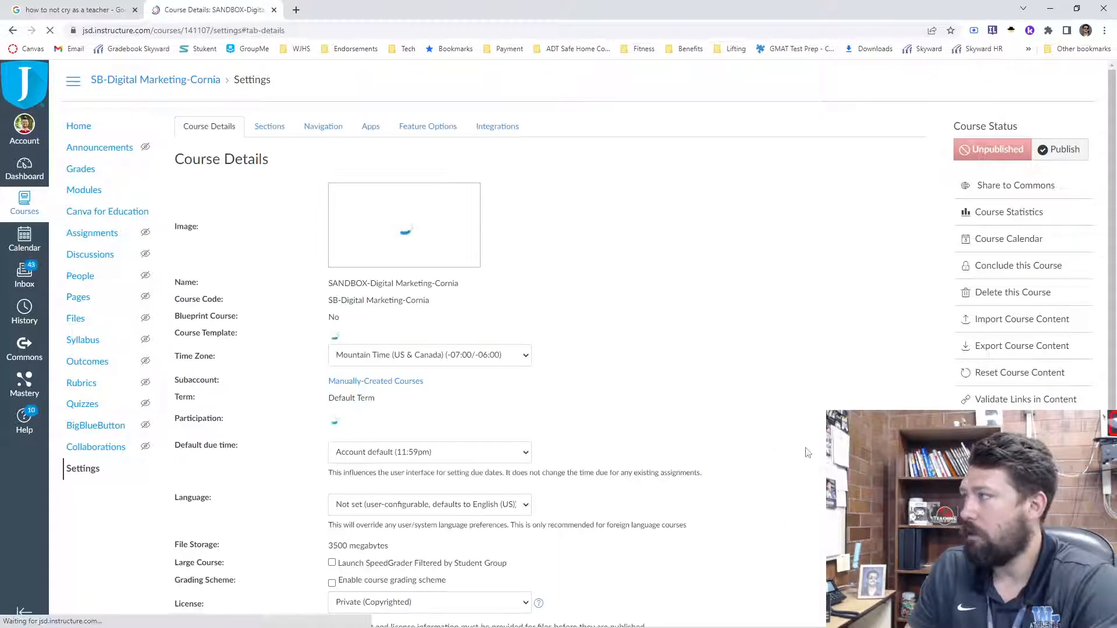
left_click(1018, 321)
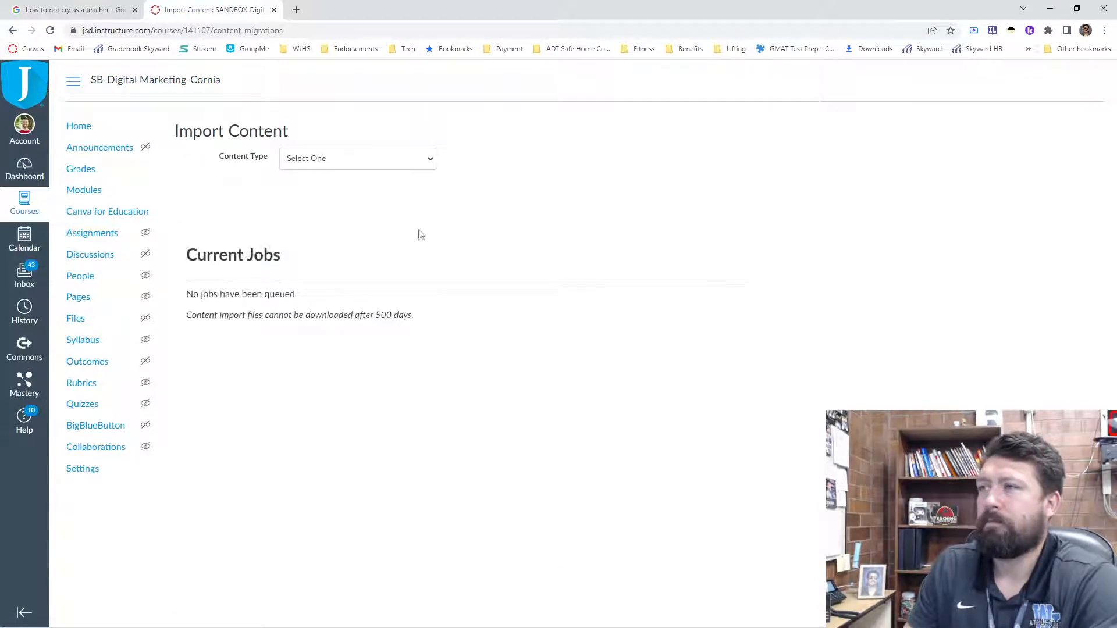
left_click(340, 162)
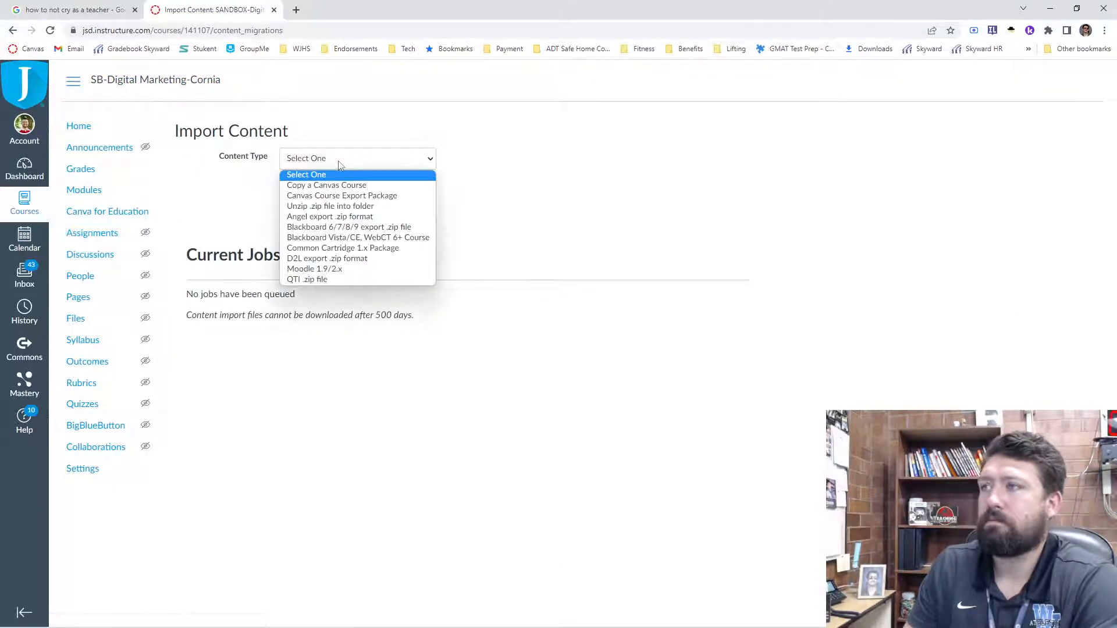
left_click(344, 185)
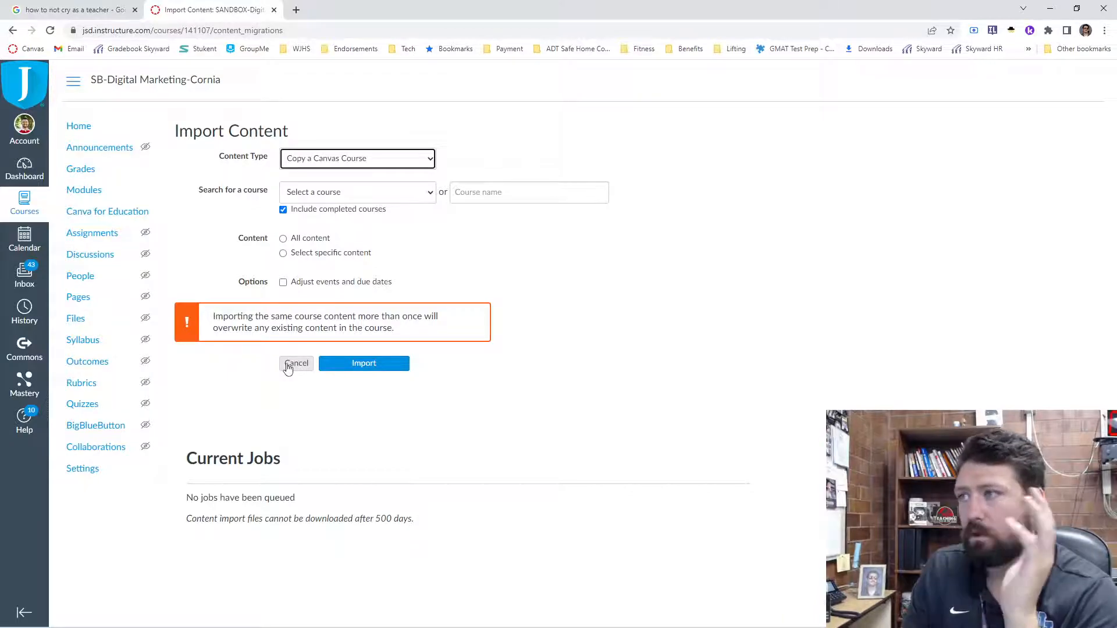
left_click(288, 366)
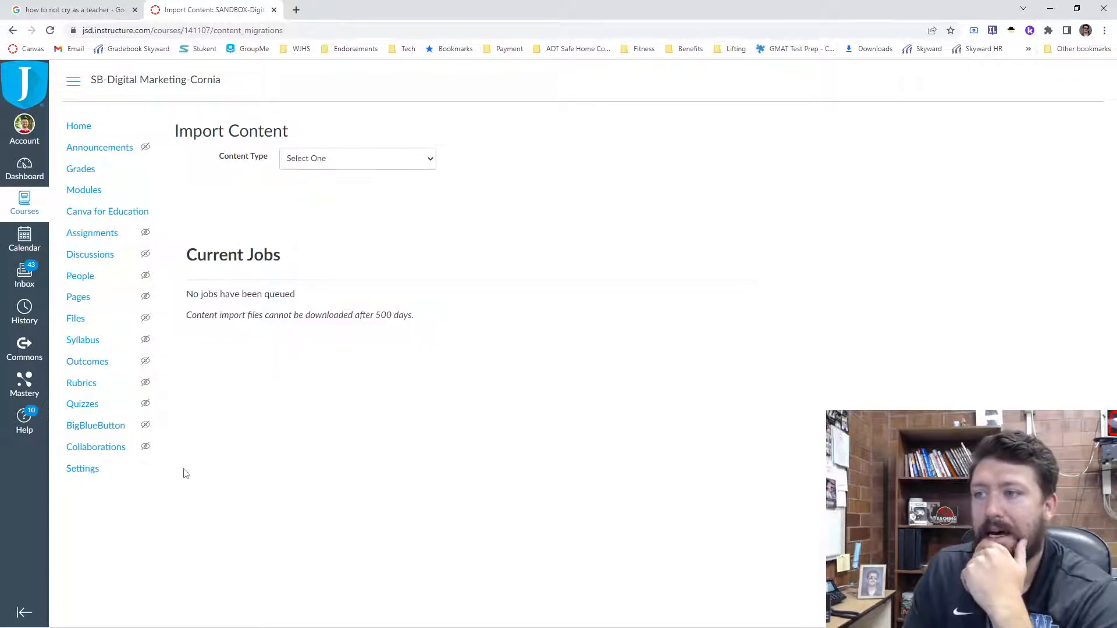
- Open Canvas Commons and search its shared resources for "auto"
left_click(25, 353)
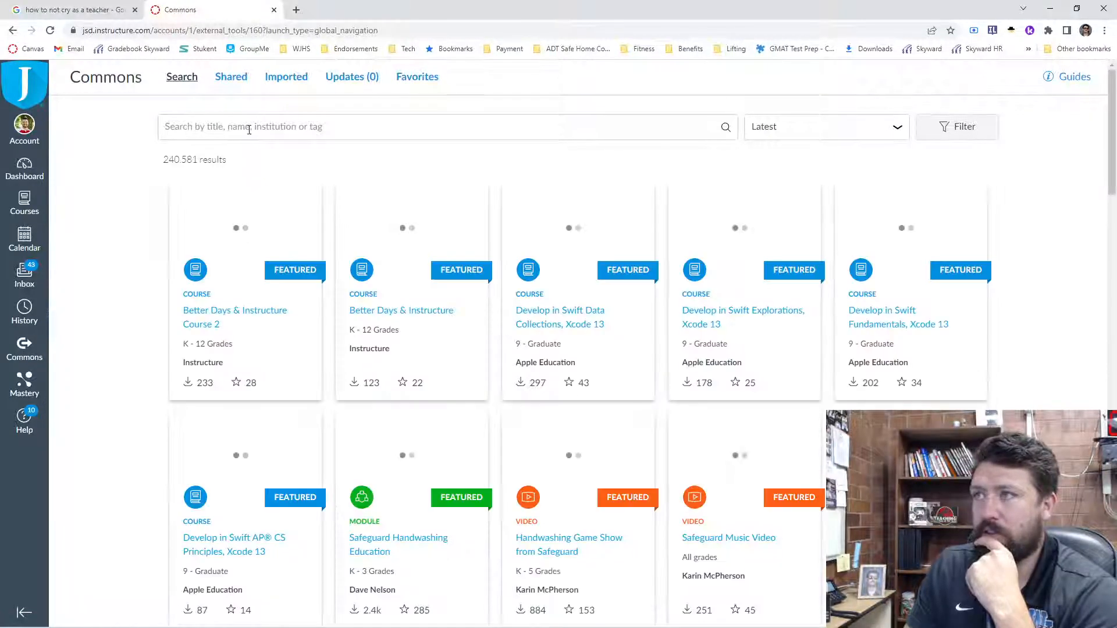
left_click(249, 127)
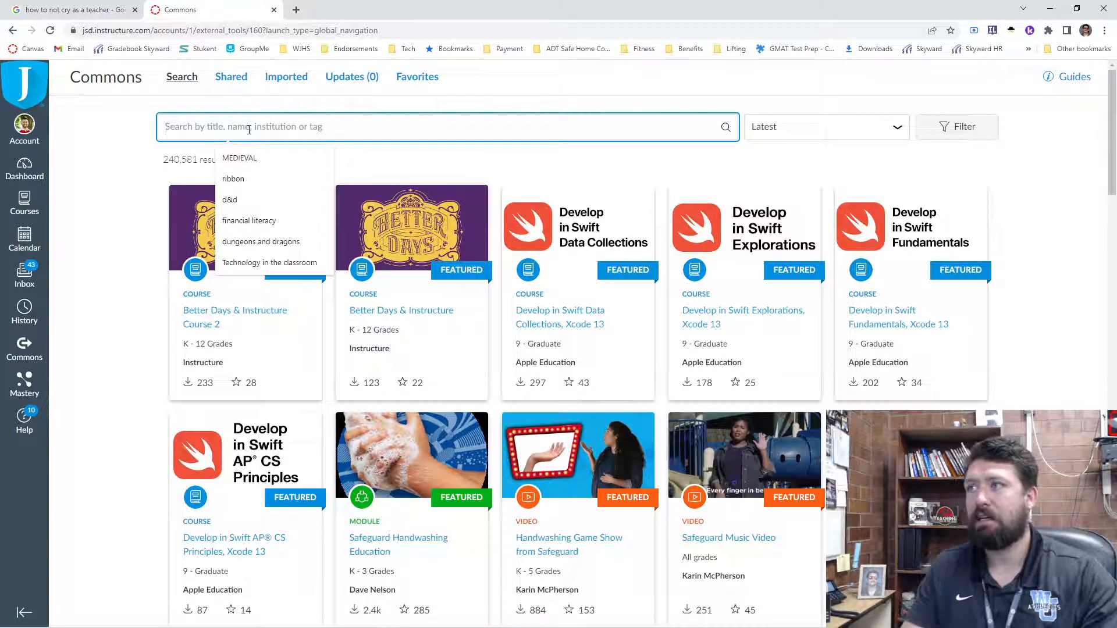
type("auto")
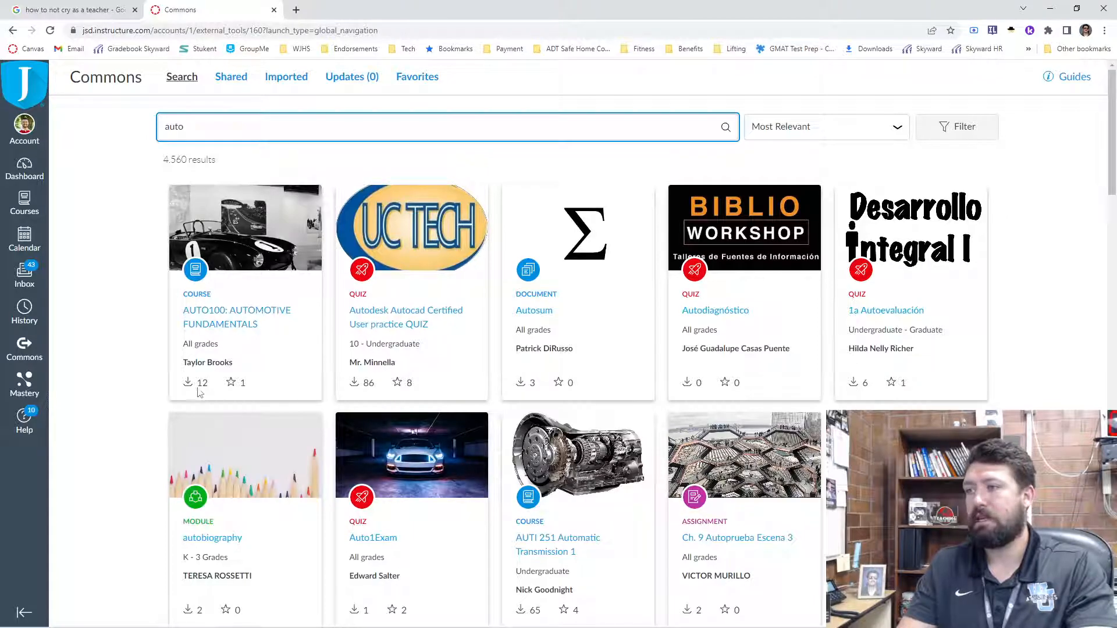
- Replace the Commons search term with "financial literacy" and run the search
left_click_drag(193, 125, 151, 131)
type("financial literacy")
key("Return")
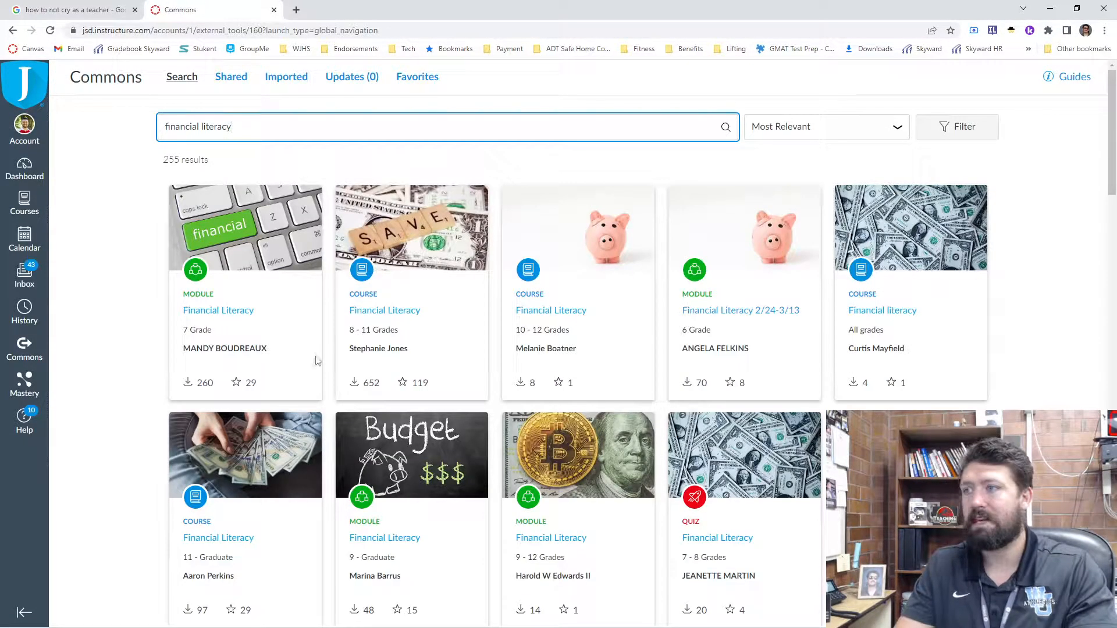
- Open the 7th-grade Financial Literacy module from the results and review its details and content preview
left_click(219, 311)
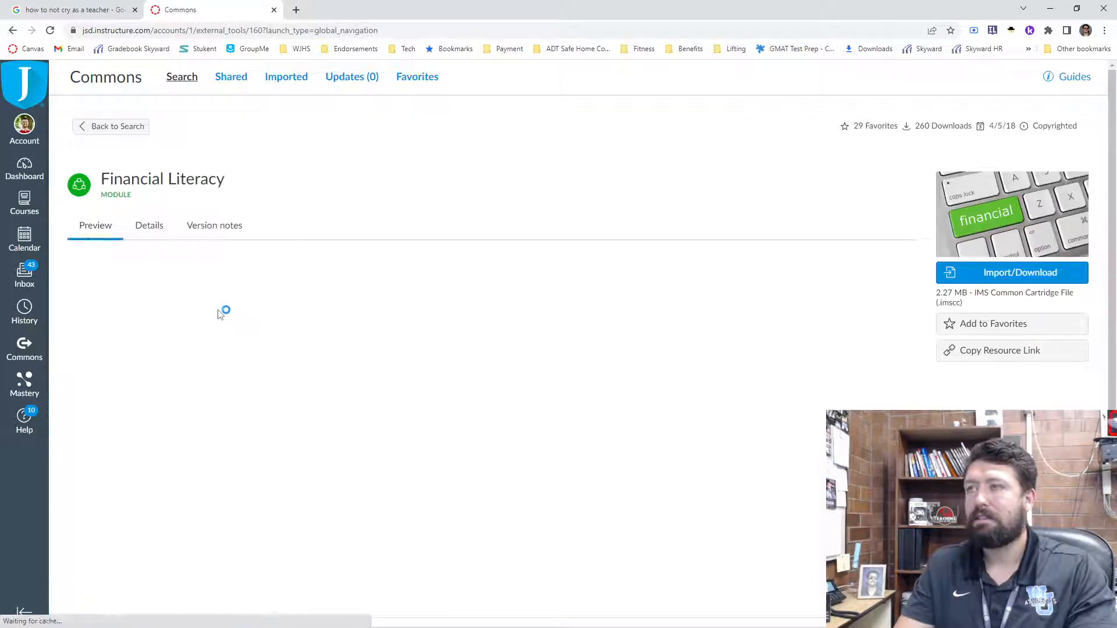
left_click(149, 227)
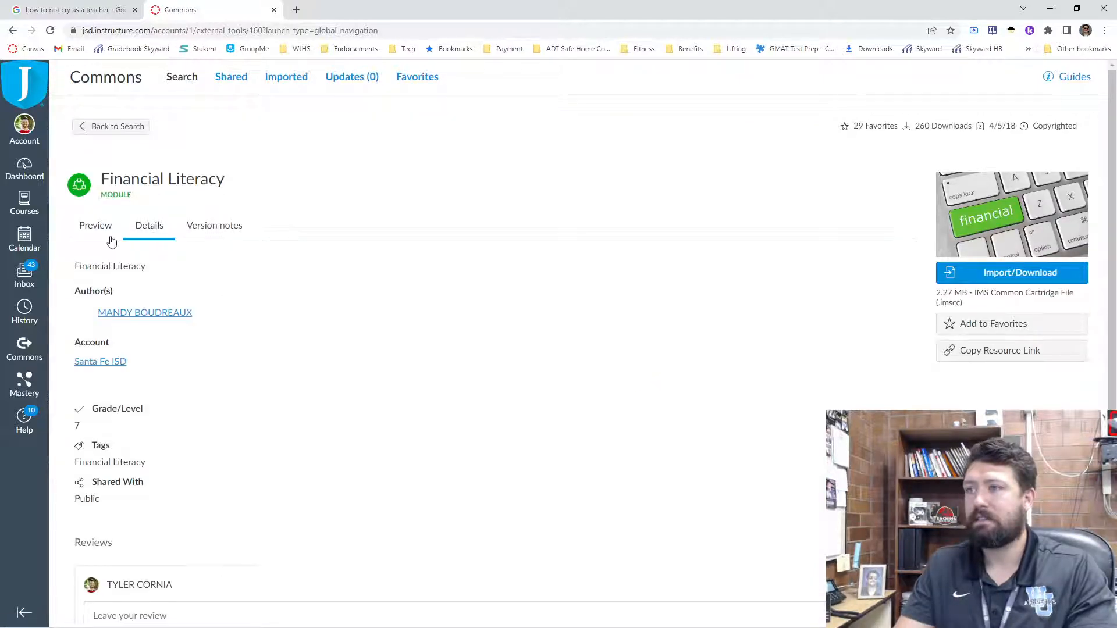
left_click(96, 227)
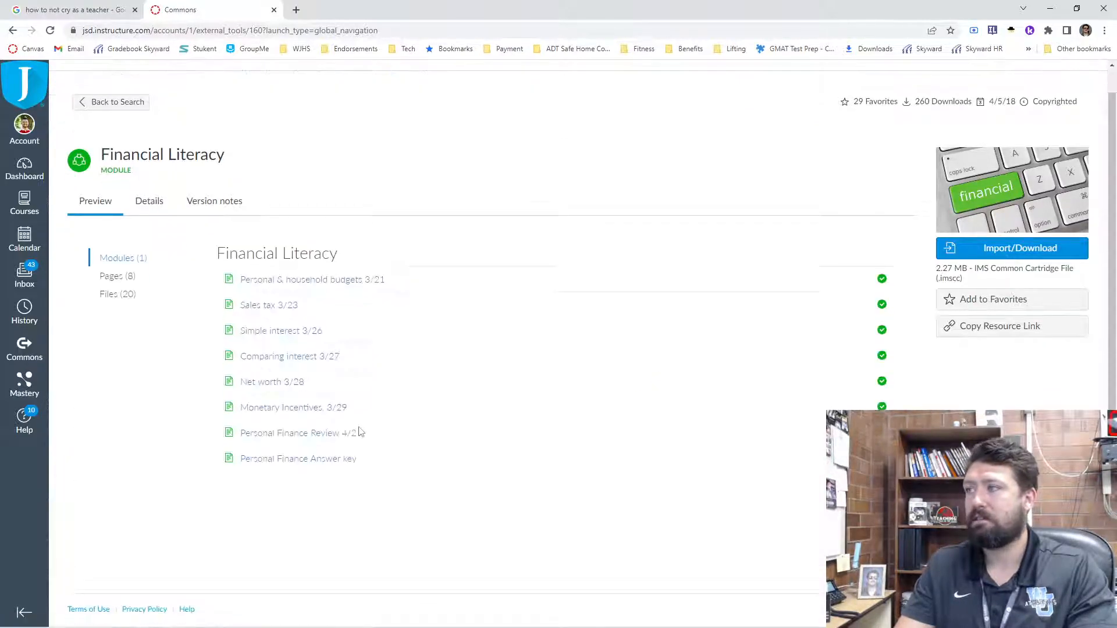
scroll(175, 306, "up", 1)
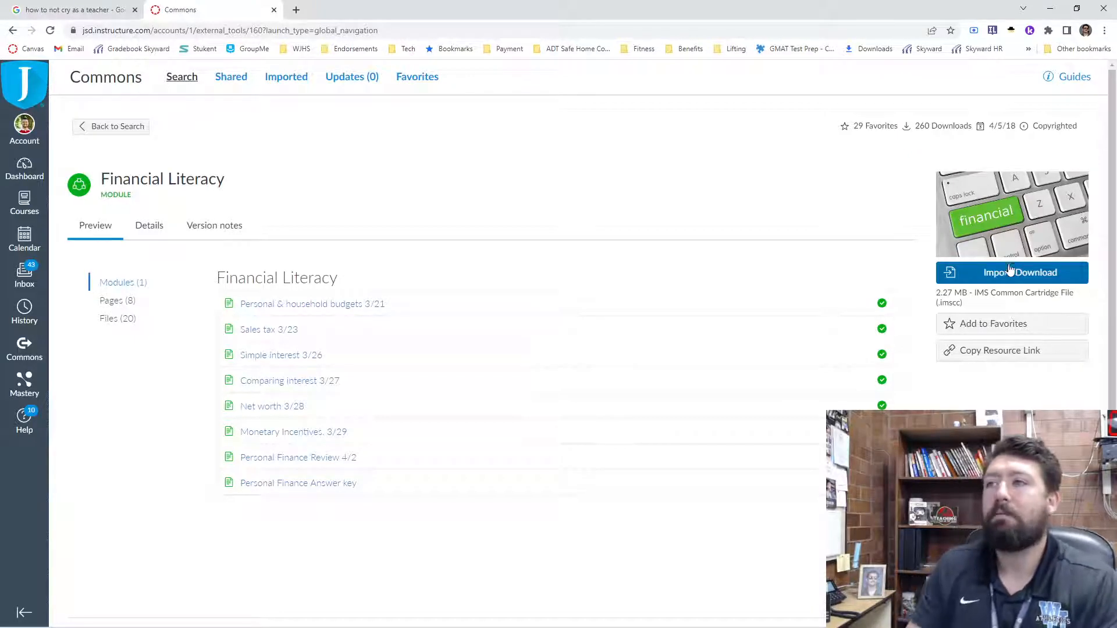
- Return to the Commons search and review the available filters for resource type, grade level and sharing, then close them
left_click(177, 84)
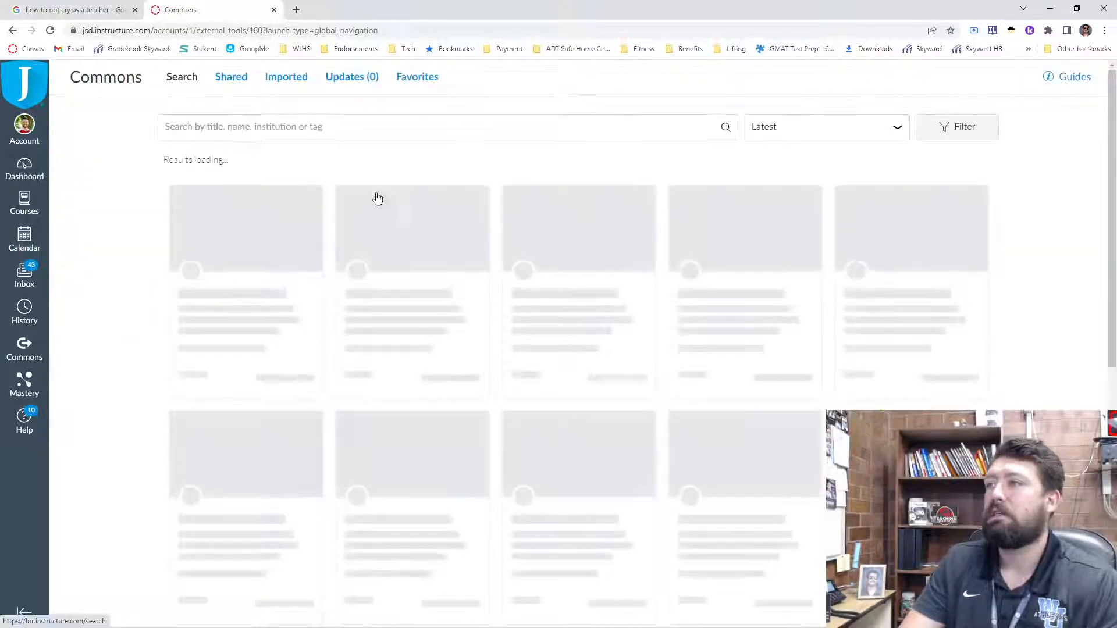
left_click(932, 132)
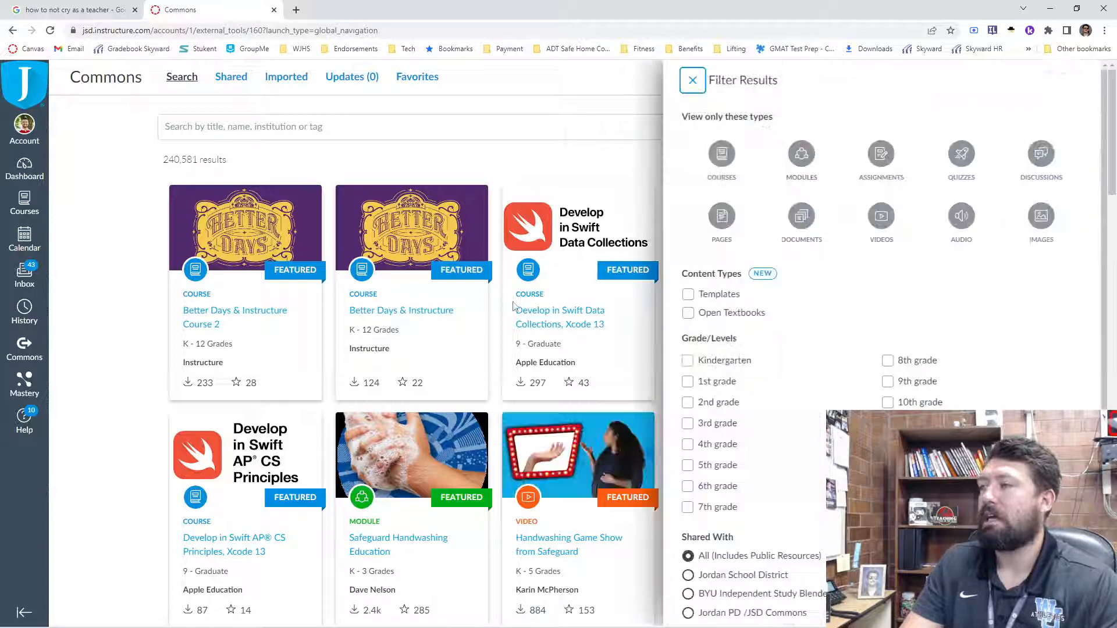
scroll(873, 349, "down", 1)
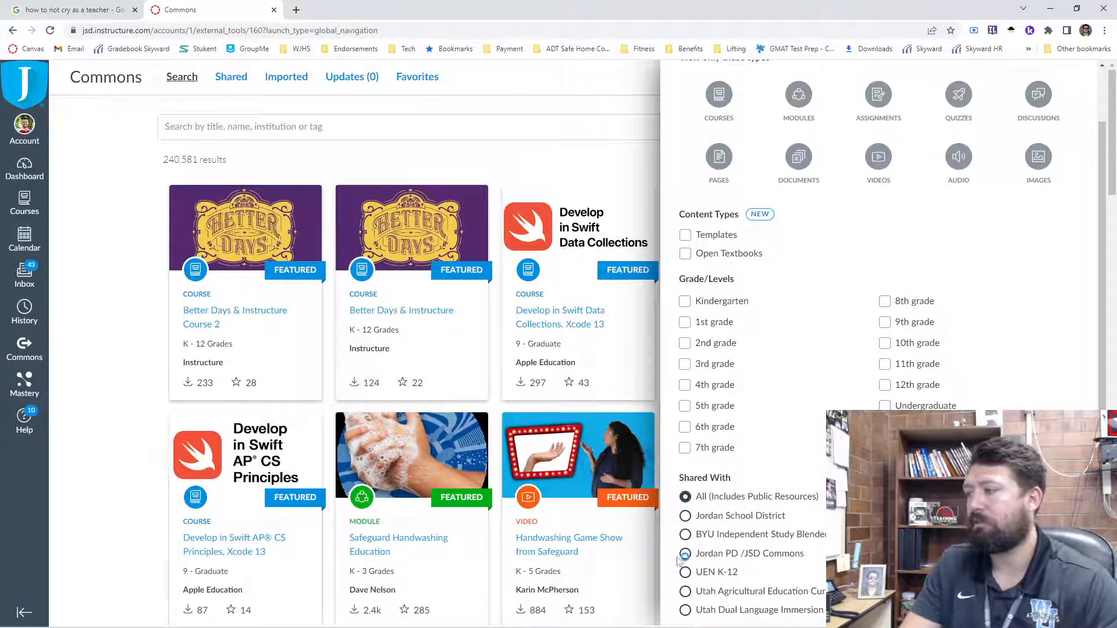
scroll(768, 576, "down", 4)
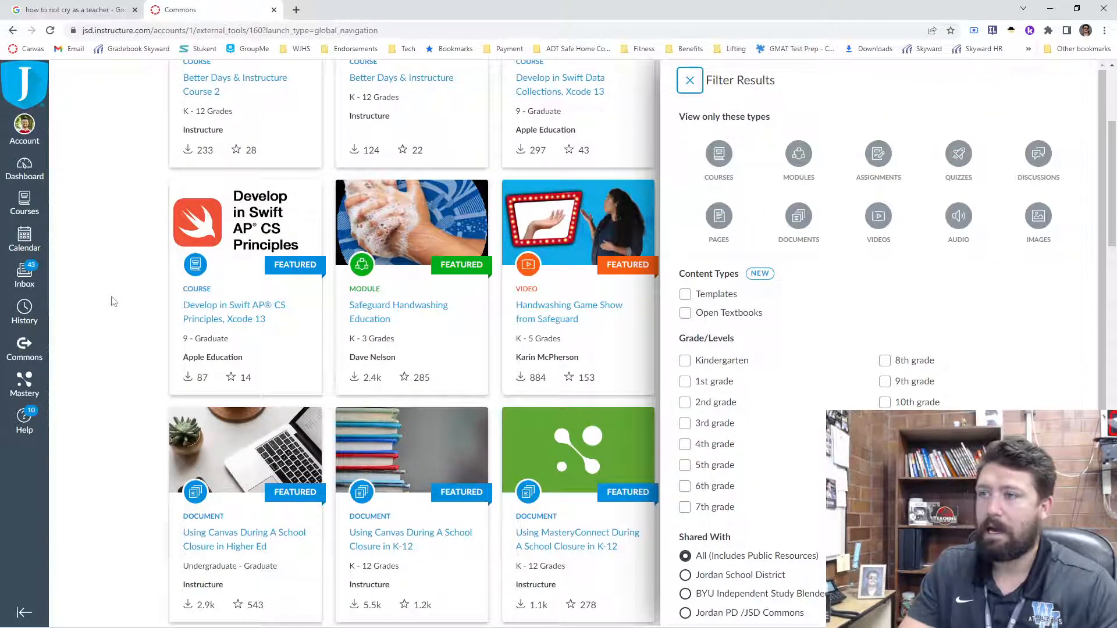
left_click(144, 331)
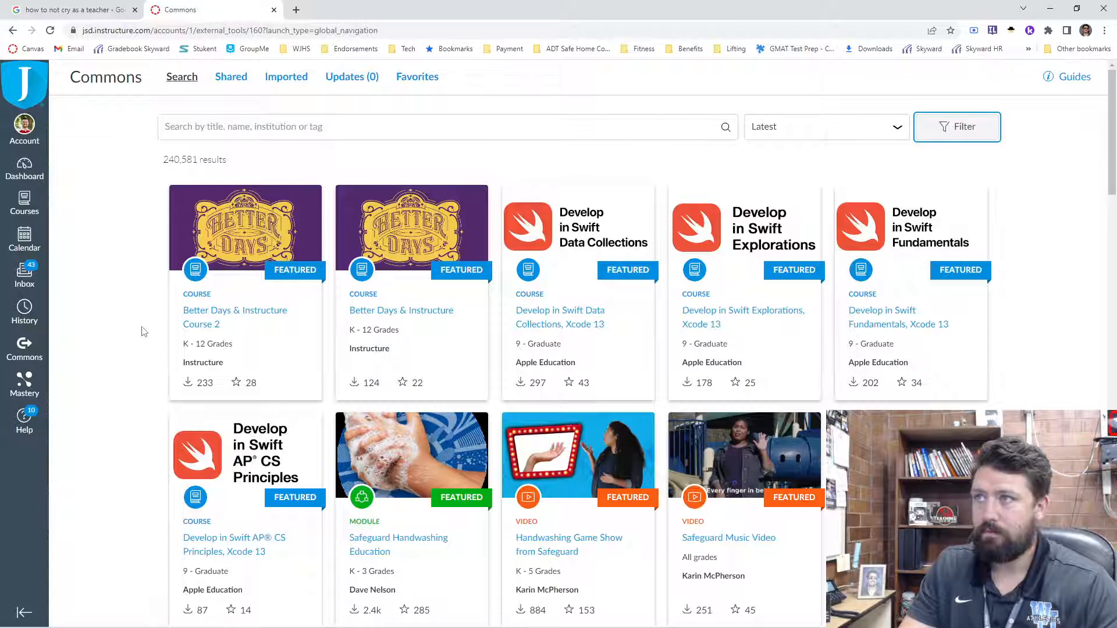